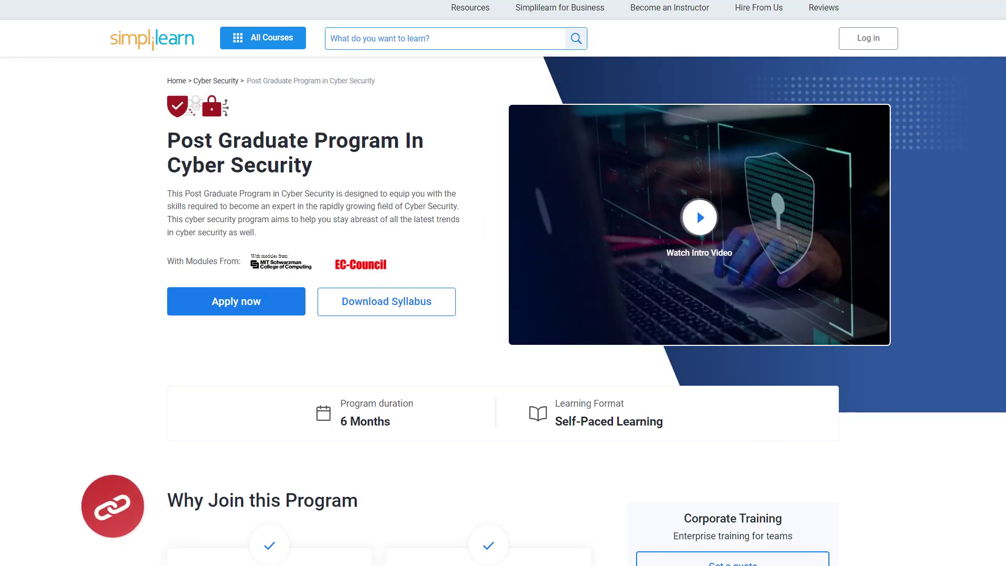
# Scroll the Simplilearn cyber security program page through Why Join, Career Opportunities and Key Features
pyautogui.scroll(-2, 503, 283)
pyautogui.scroll(-3, 503, 283)
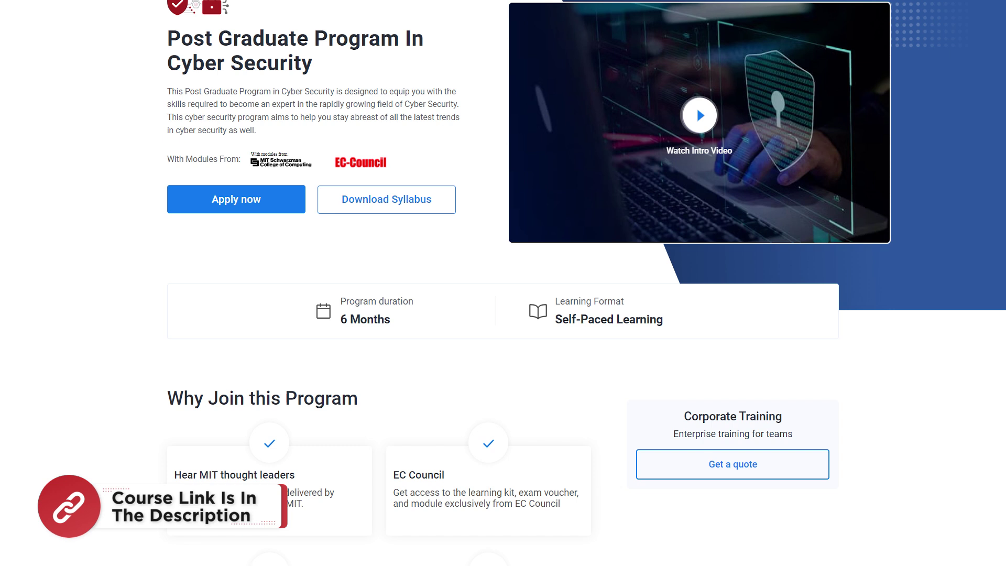
pyautogui.scroll(-3, 503, 283)
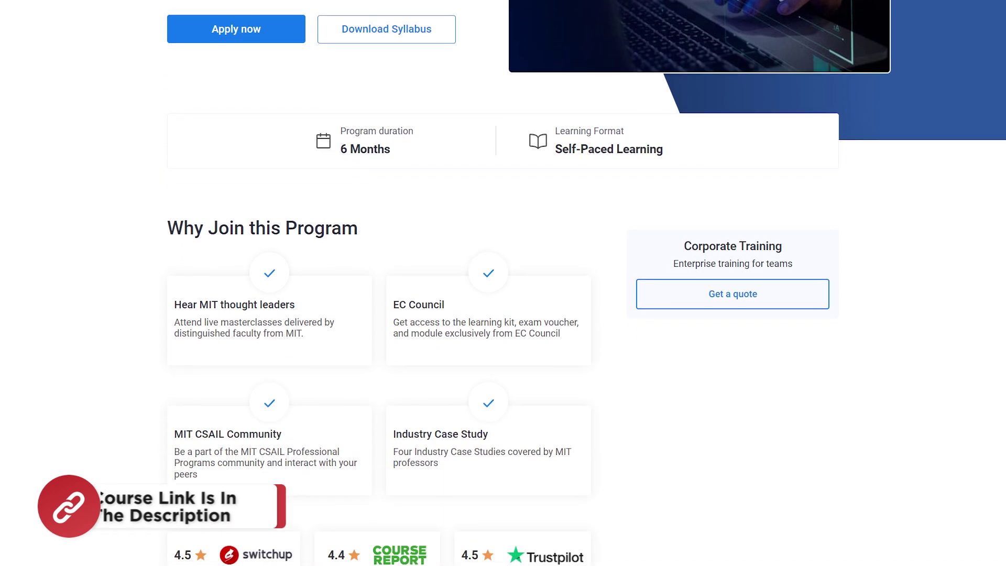
pyautogui.scroll(-3, 502, 283)
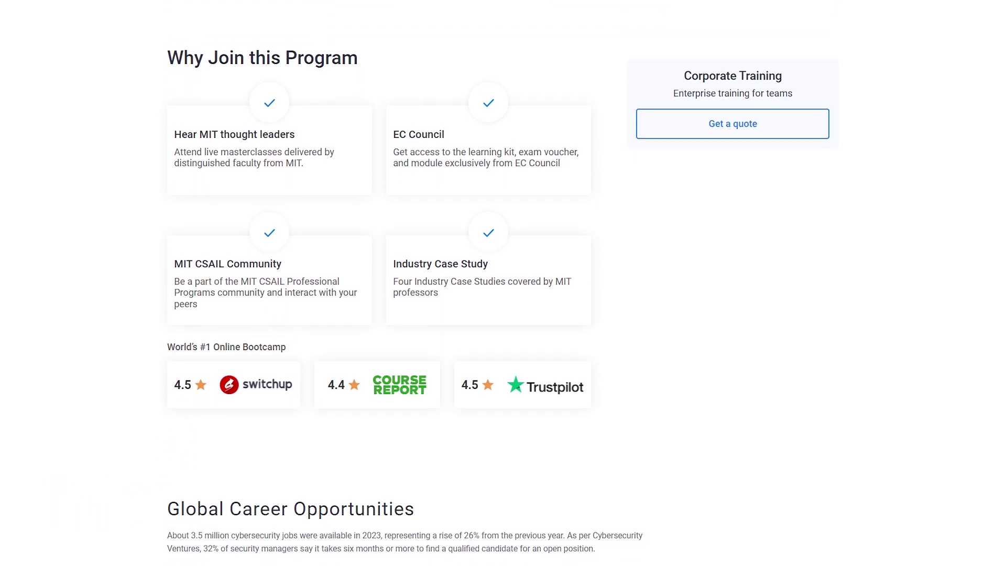
pyautogui.scroll(-3, 503, 283)
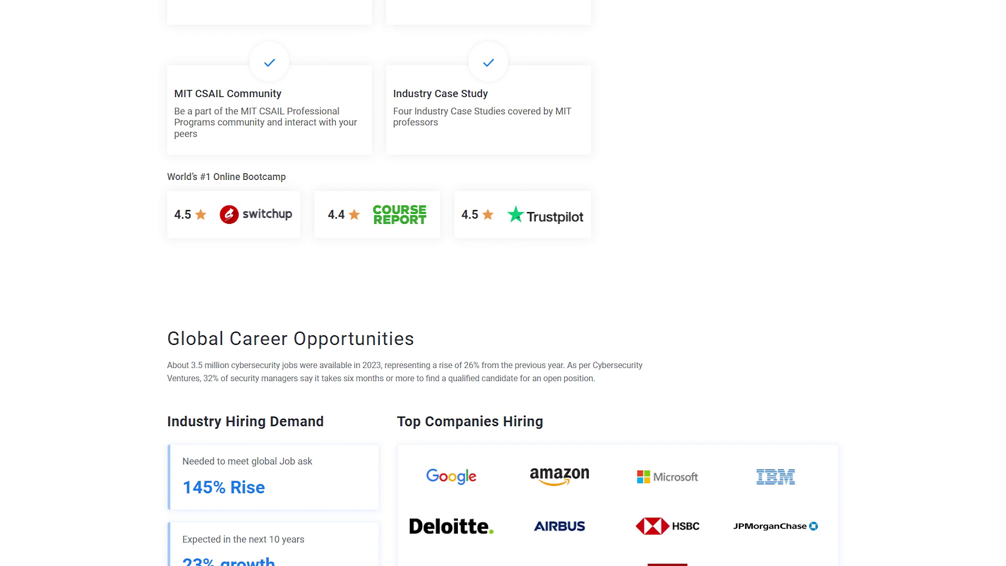
pyautogui.scroll(-3, 503, 283)
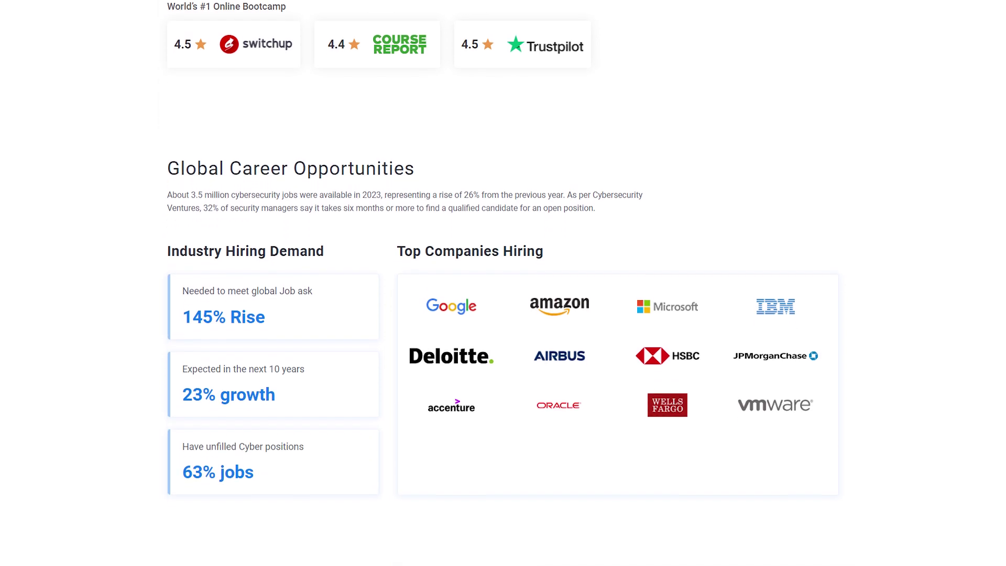
pyautogui.scroll(-3, 503, 283)
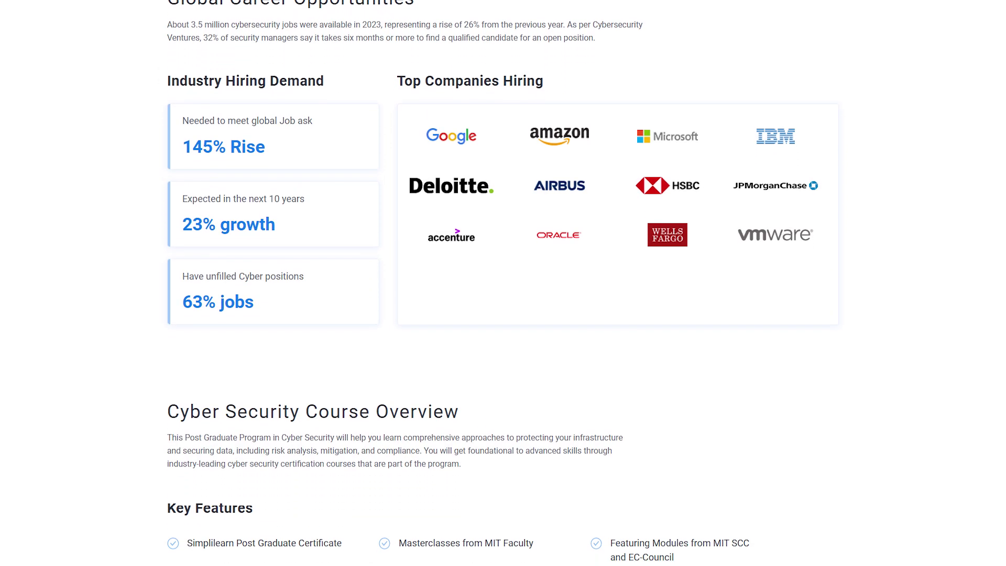
pyautogui.scroll(-3, 503, 283)
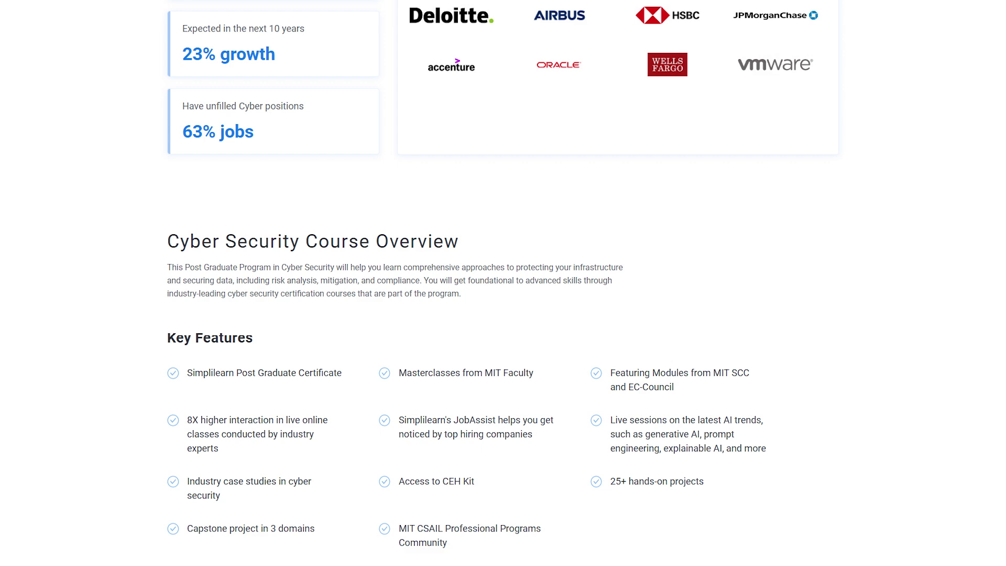
pyautogui.scroll(-3, 503, 283)
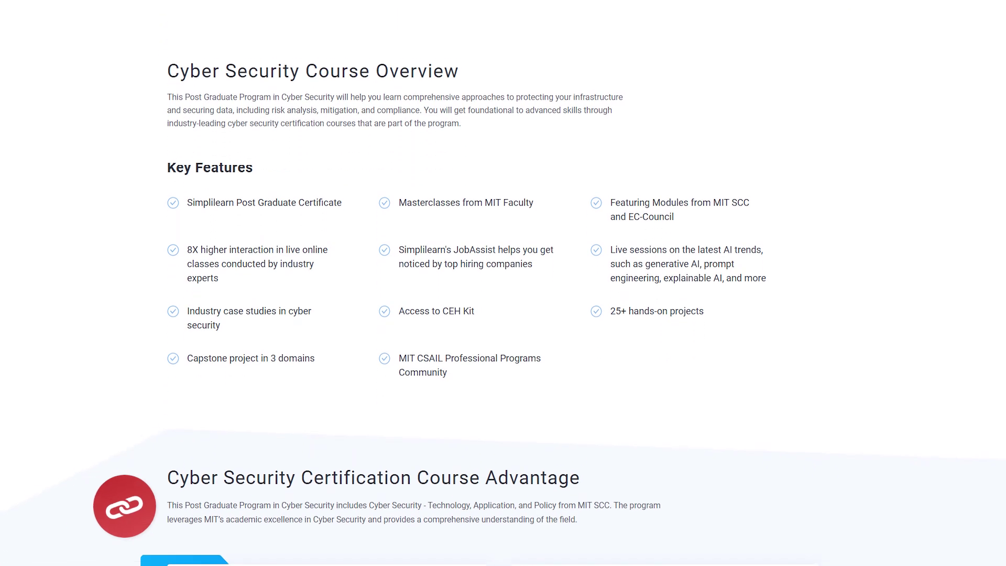
pyautogui.scroll(-3, 502, 283)
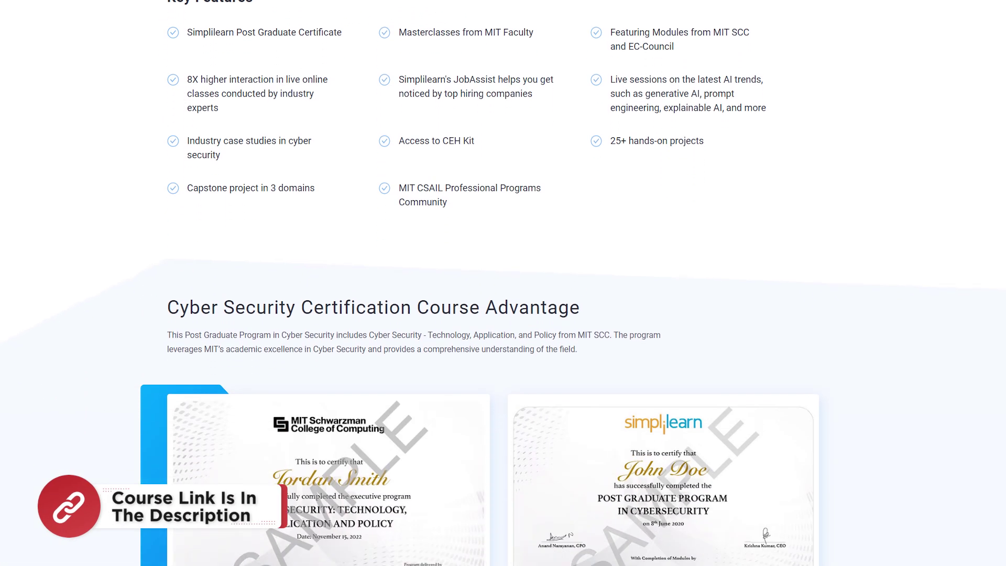
pyautogui.scroll(-2, 503, 283)
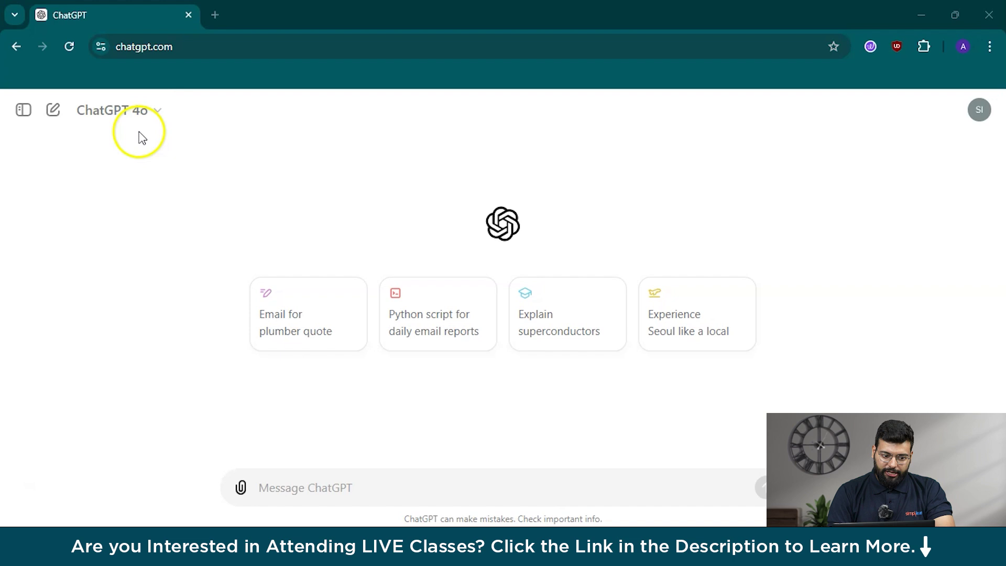
# Go to Explore GPTs from the sidebar and pick Ethical Hacker GPT under Recently Used
pyautogui.click(21, 111)
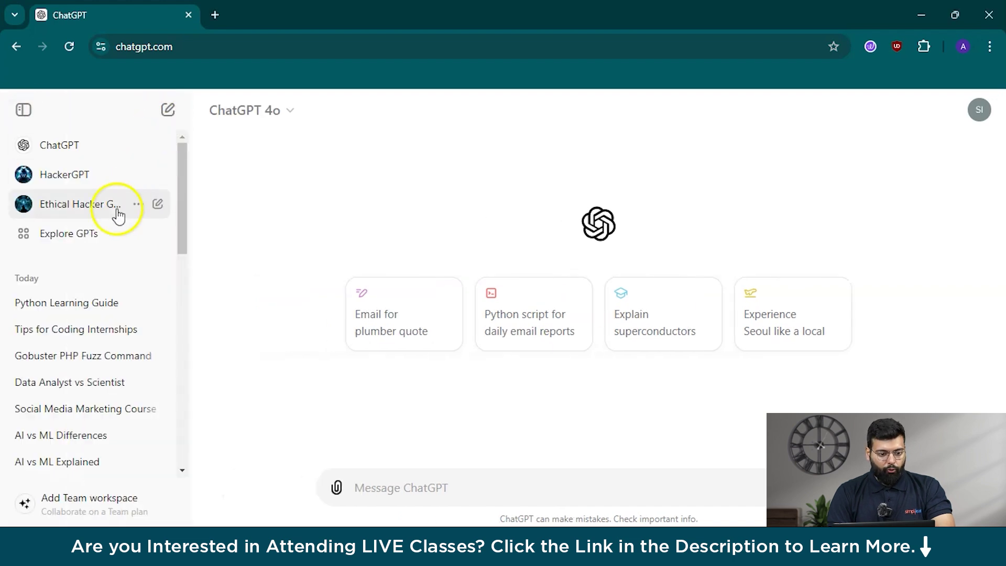
pyautogui.click(42, 244)
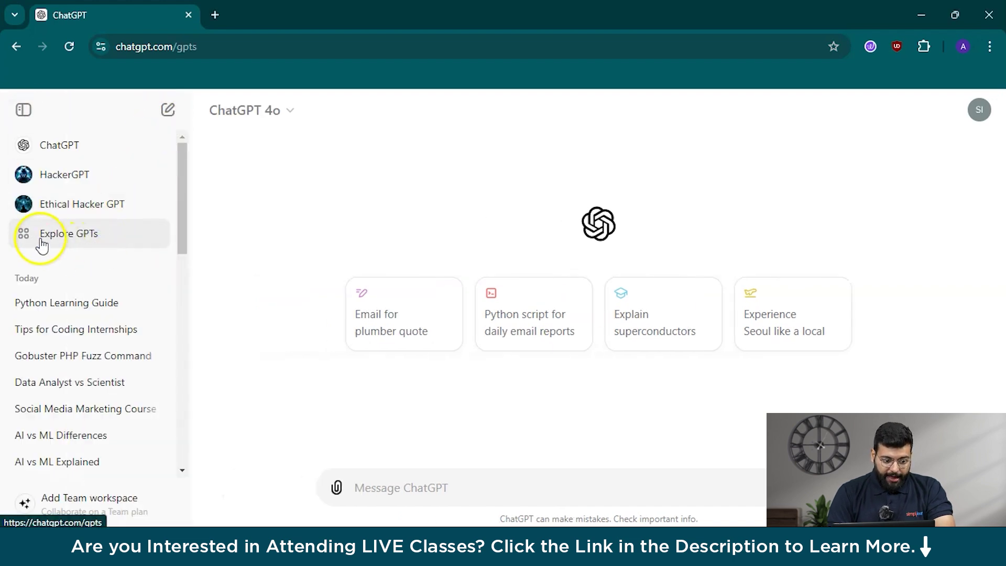
pyautogui.click(413, 273)
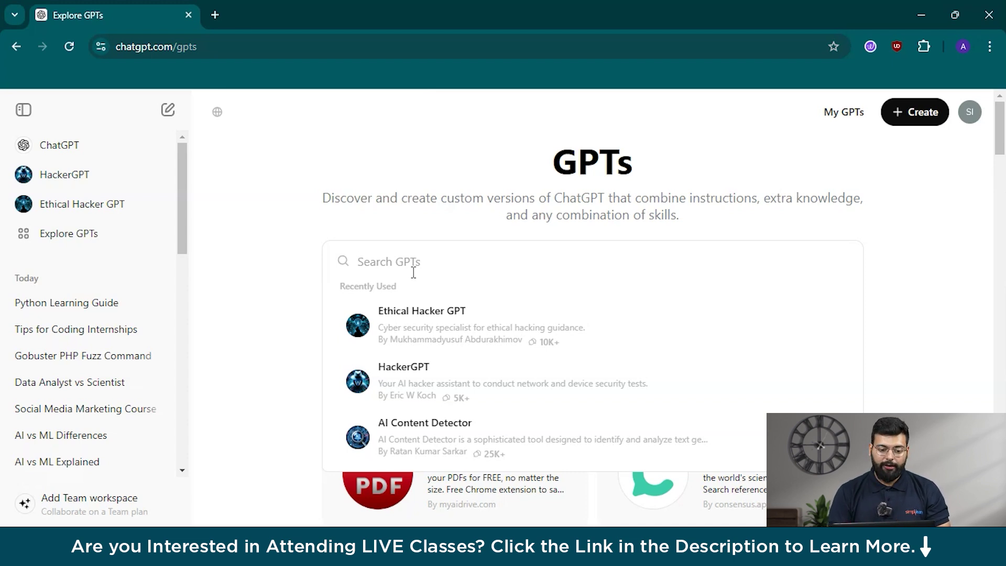
pyautogui.click(401, 265)
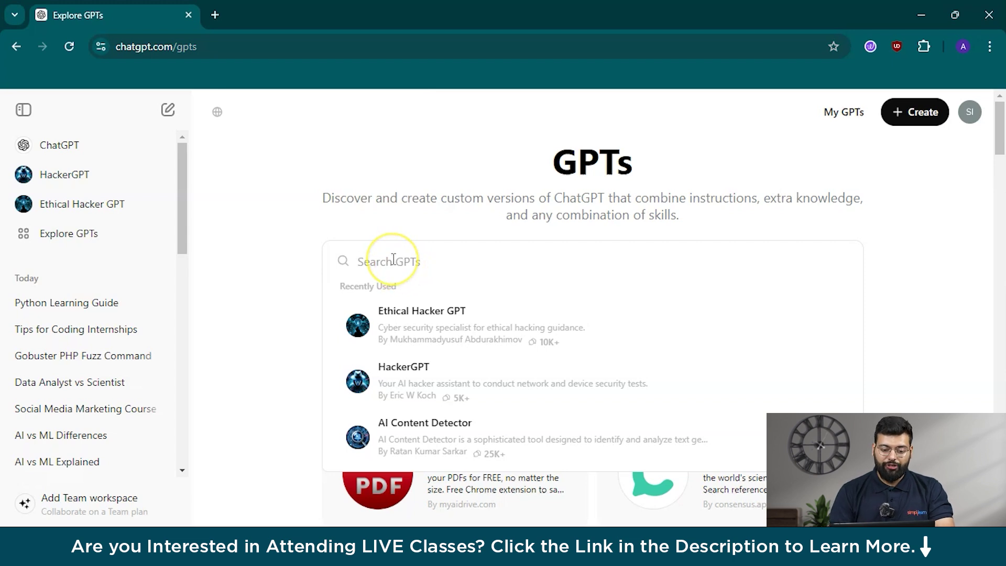
pyautogui.click(397, 308)
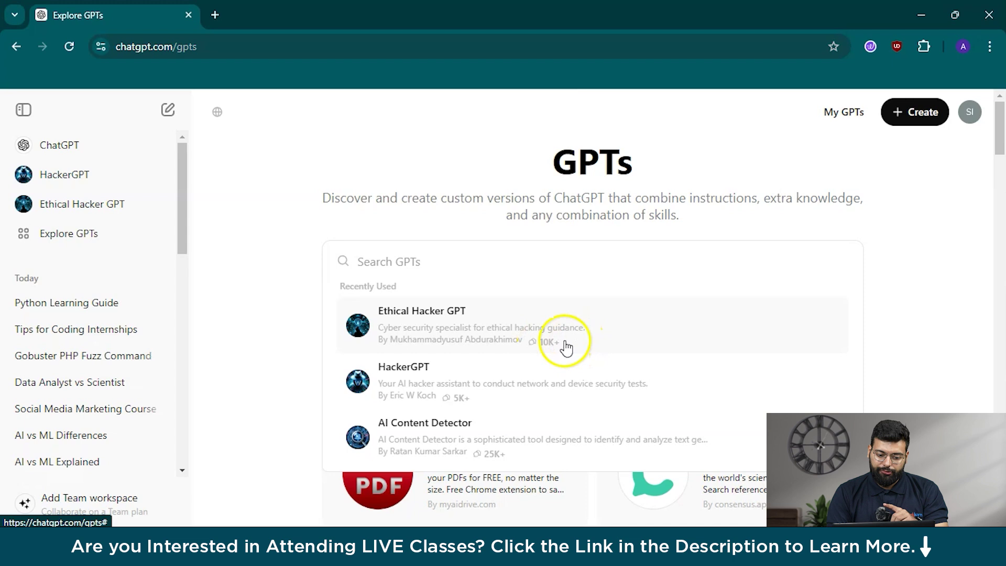
# Review Ethical Hacker GPT's ratings and capabilities in its details dialog, then start a chat with it
pyautogui.click(498, 324)
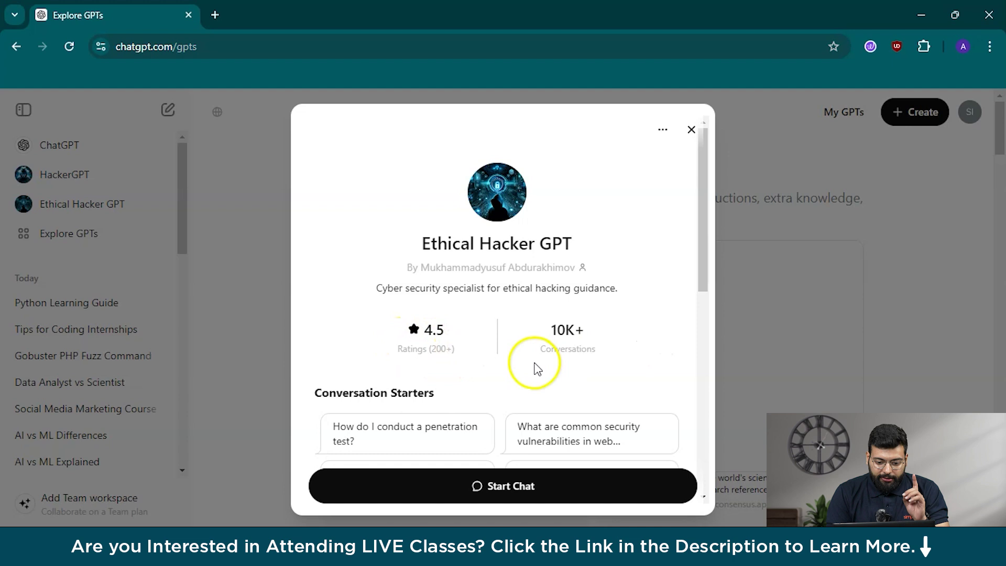
pyautogui.scroll(-3, 577, 364)
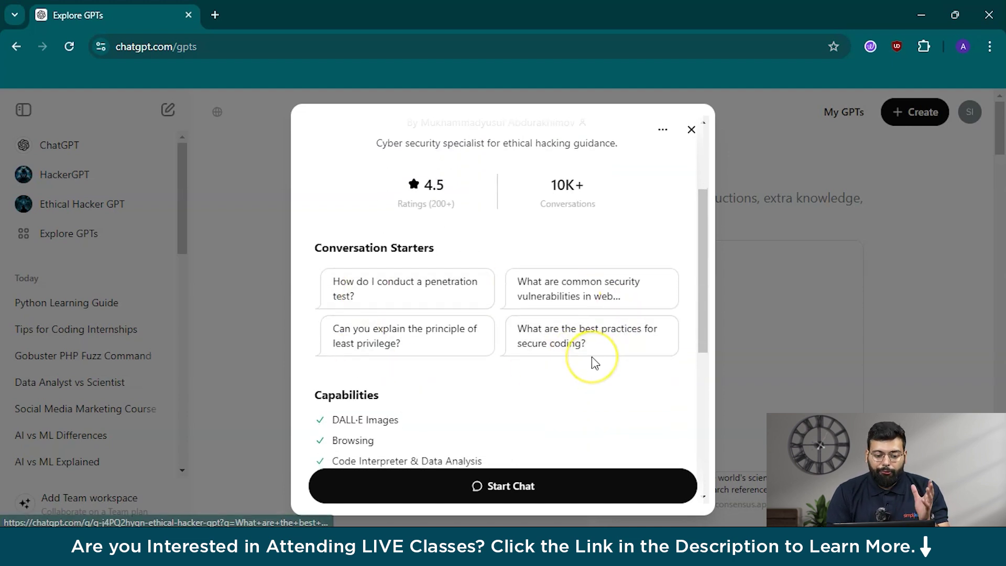
pyautogui.scroll(-4, 593, 361)
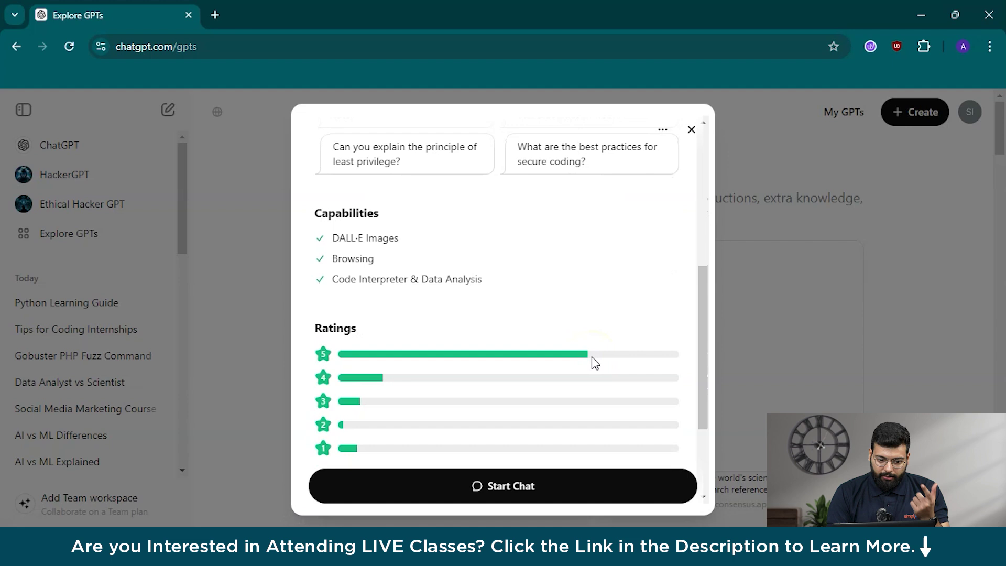
pyautogui.scroll(-1, 593, 358)
pyautogui.scroll(-2, 593, 358)
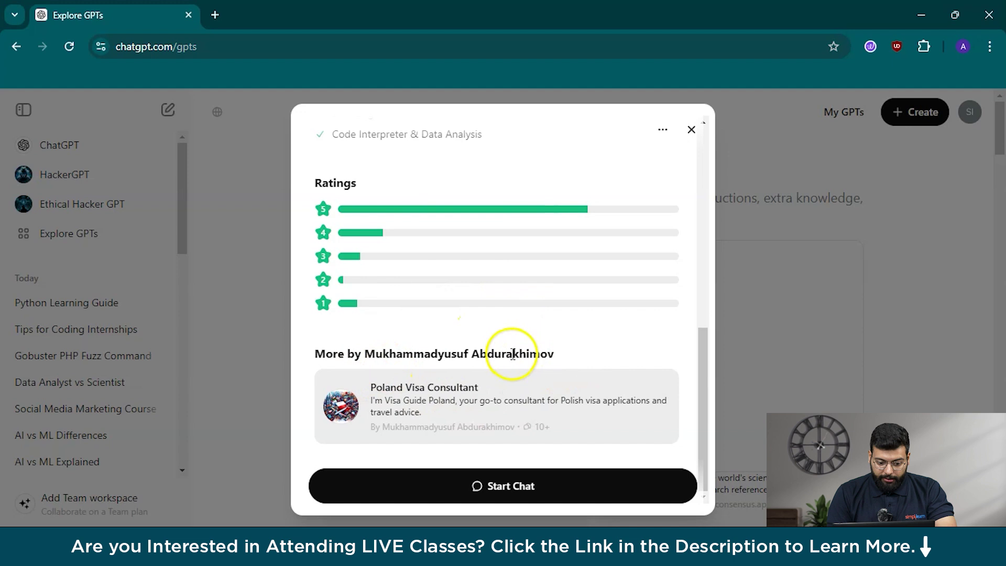
pyautogui.click(504, 495)
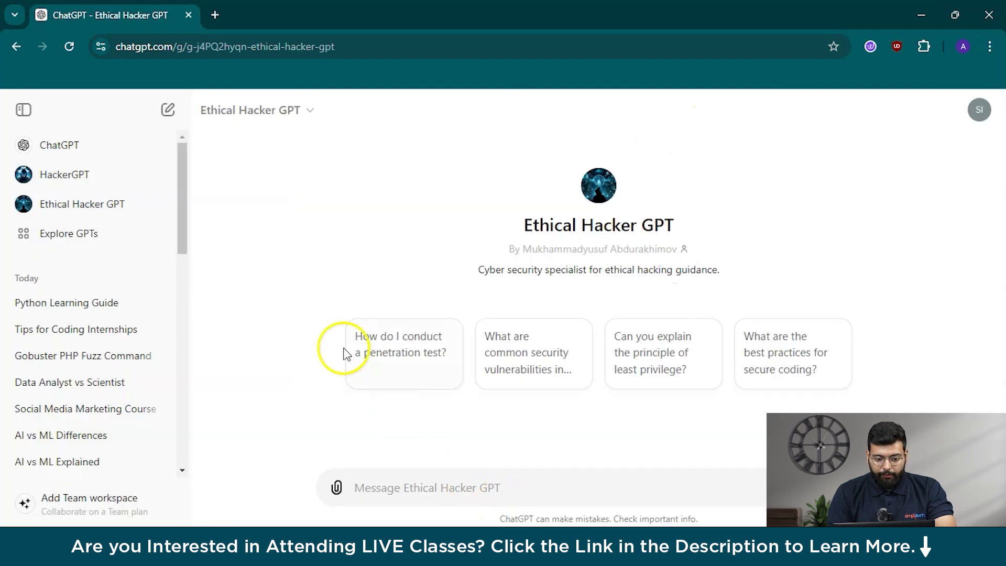
# Collapse the sidebar and focus Ethical Hacker GPT's message box, then return to Explore GPTs
pyautogui.click(23, 109)
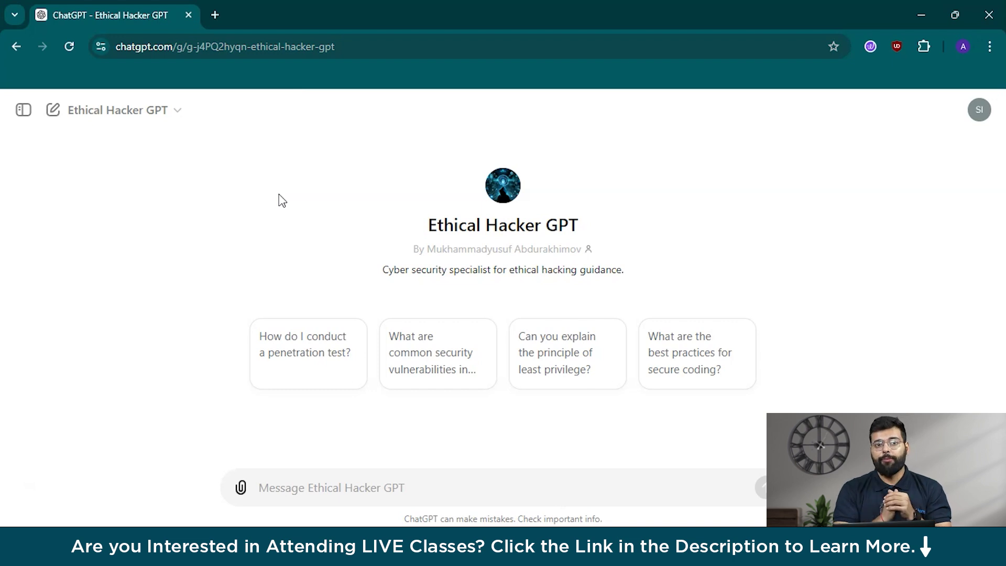
pyautogui.click(316, 487)
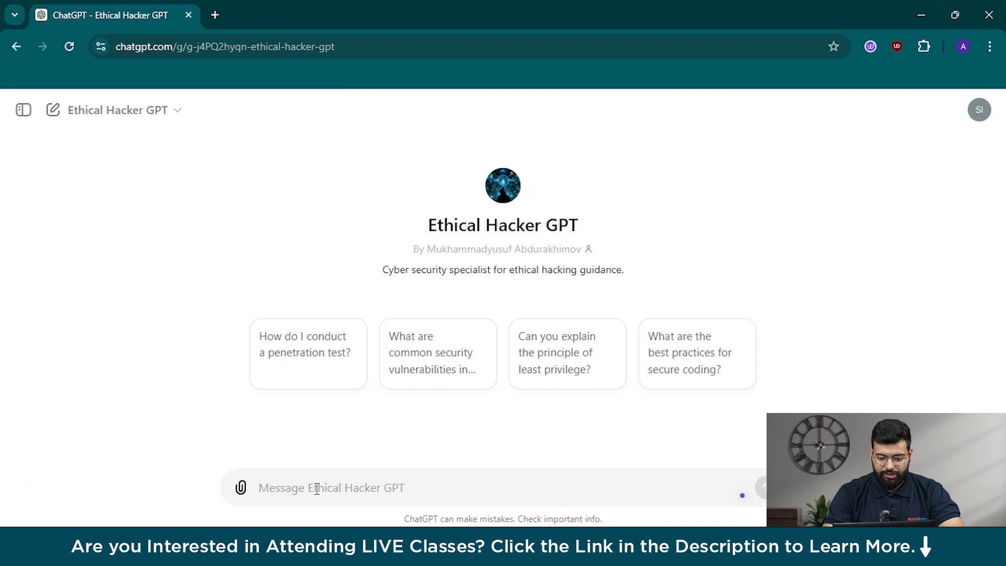
pyautogui.click(30, 105)
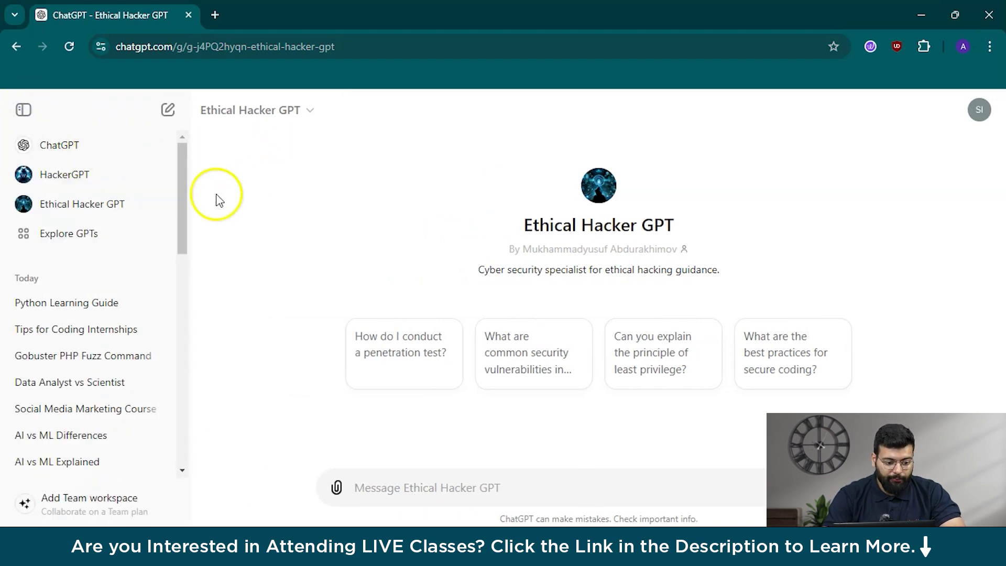
pyautogui.click(135, 230)
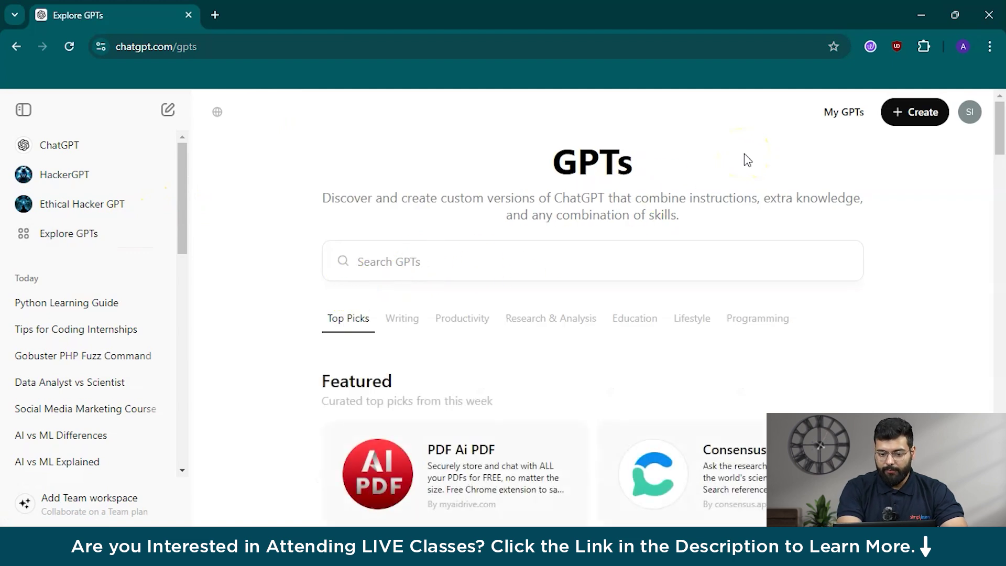
# Start a new custom GPT and browse the settings on its Configure view
pyautogui.click(910, 116)
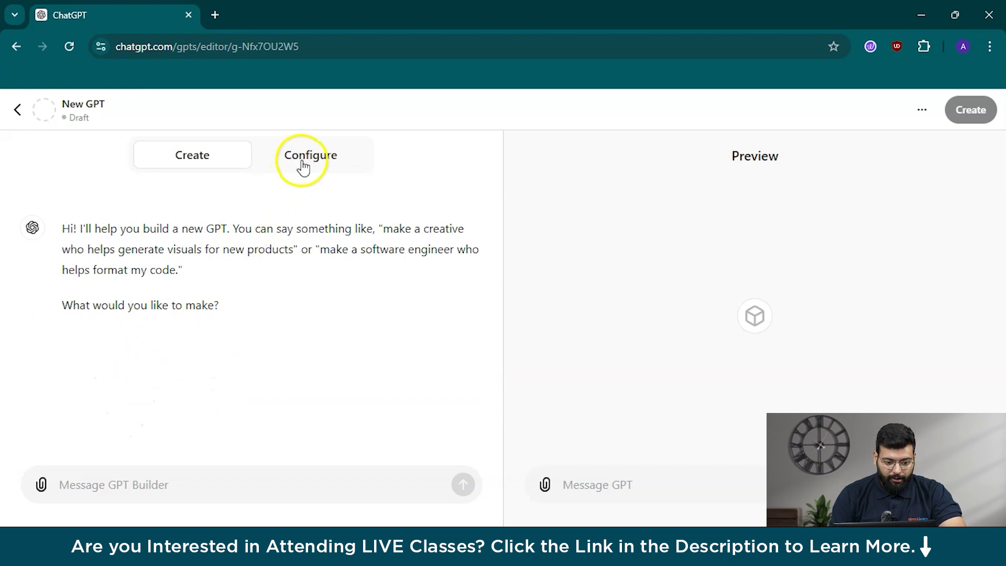
pyautogui.click(303, 165)
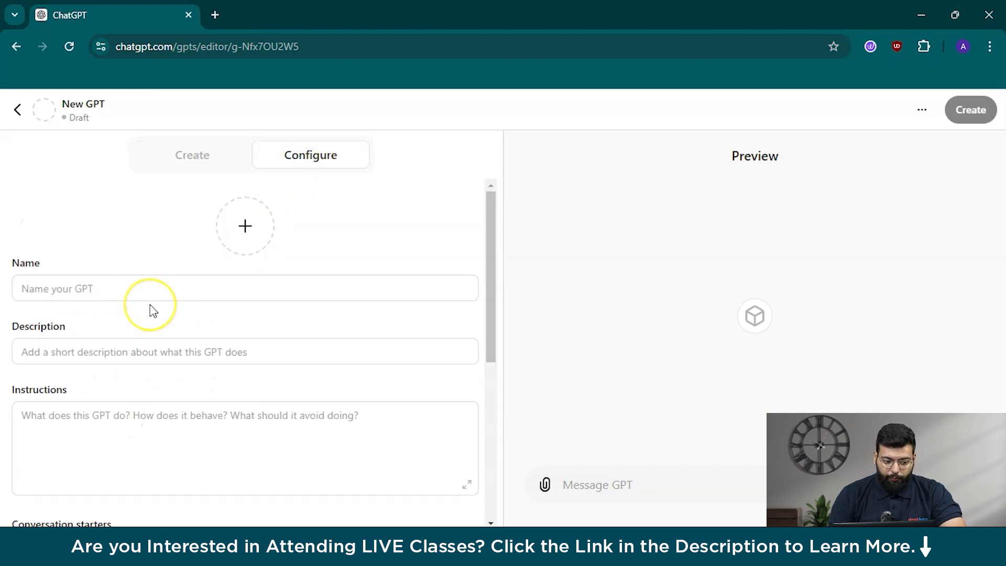
pyautogui.scroll(-1, 152, 309)
pyautogui.scroll(-2, 285, 265)
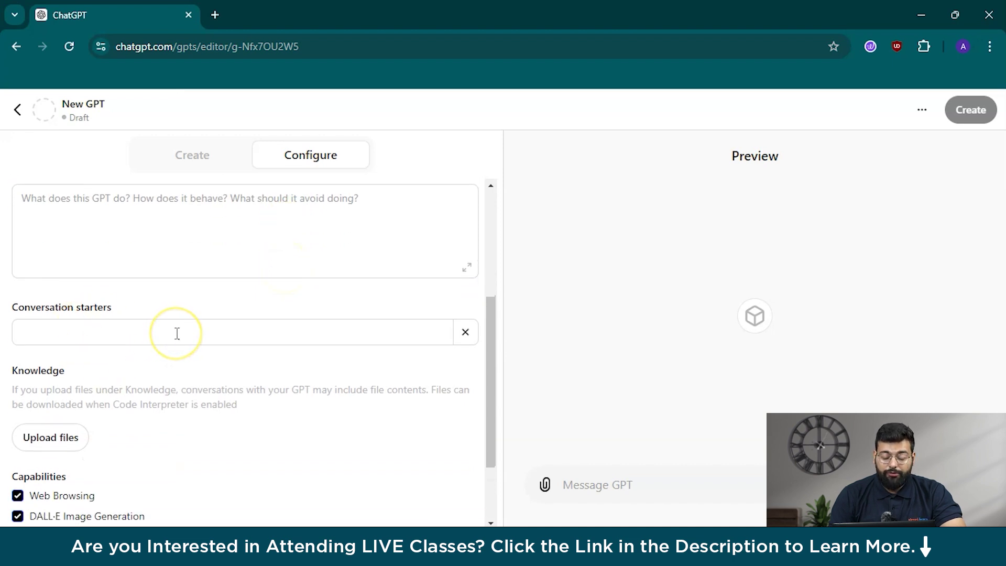
pyautogui.scroll(-2, 178, 336)
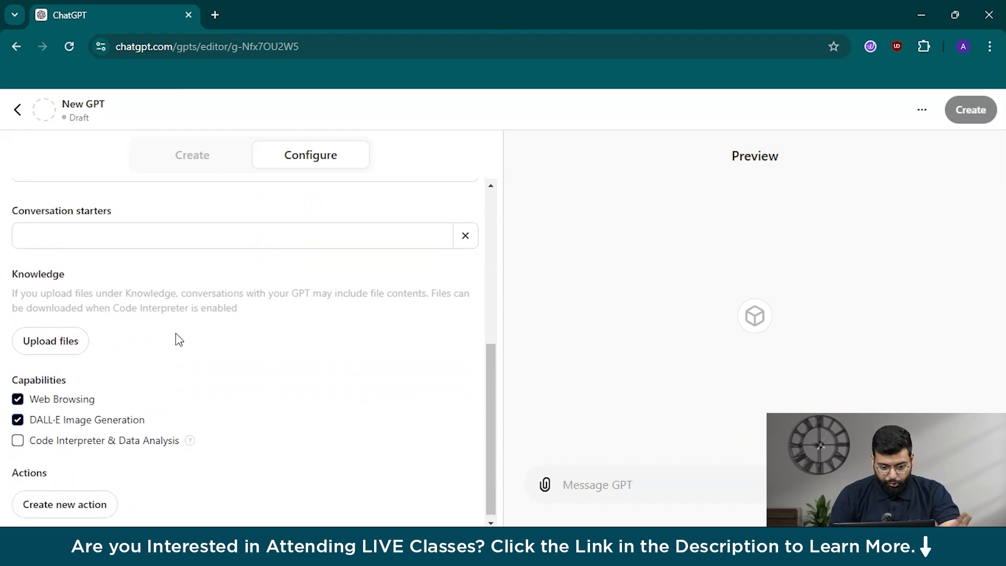
pyautogui.scroll(-1, 179, 339)
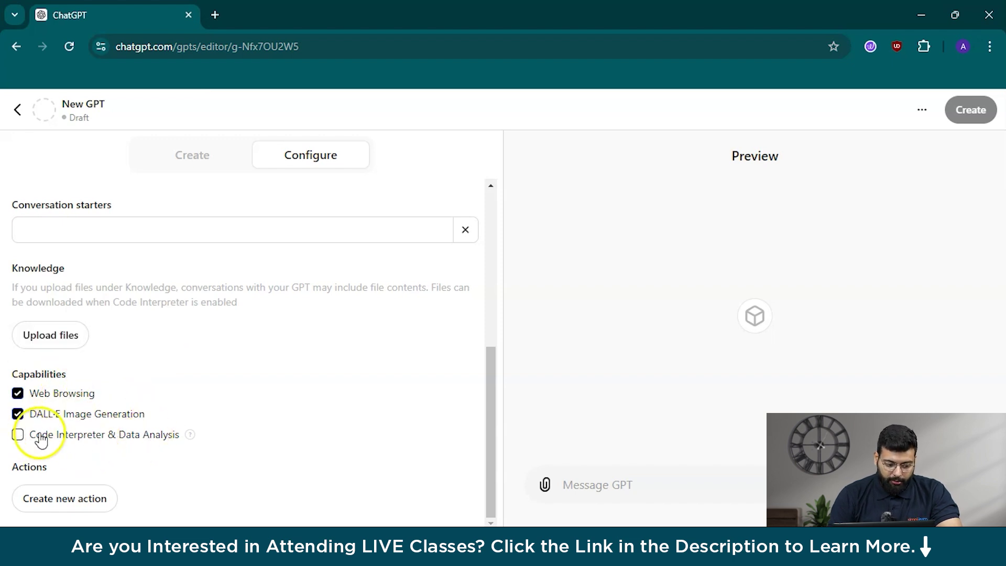
# Switch back to the Create builder, open and dismiss the attachment options, then leave the builder
pyautogui.click(181, 156)
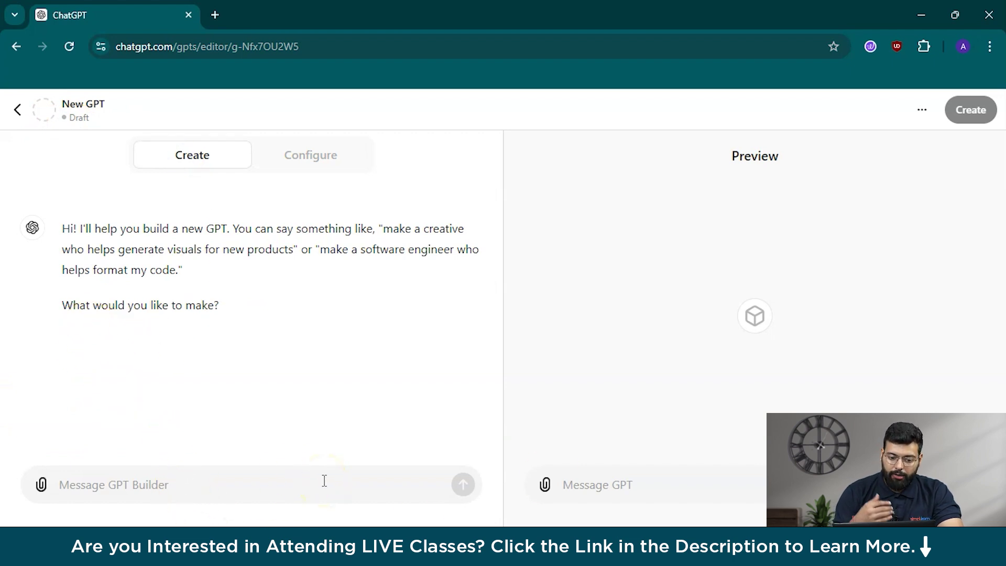
pyautogui.click(263, 394)
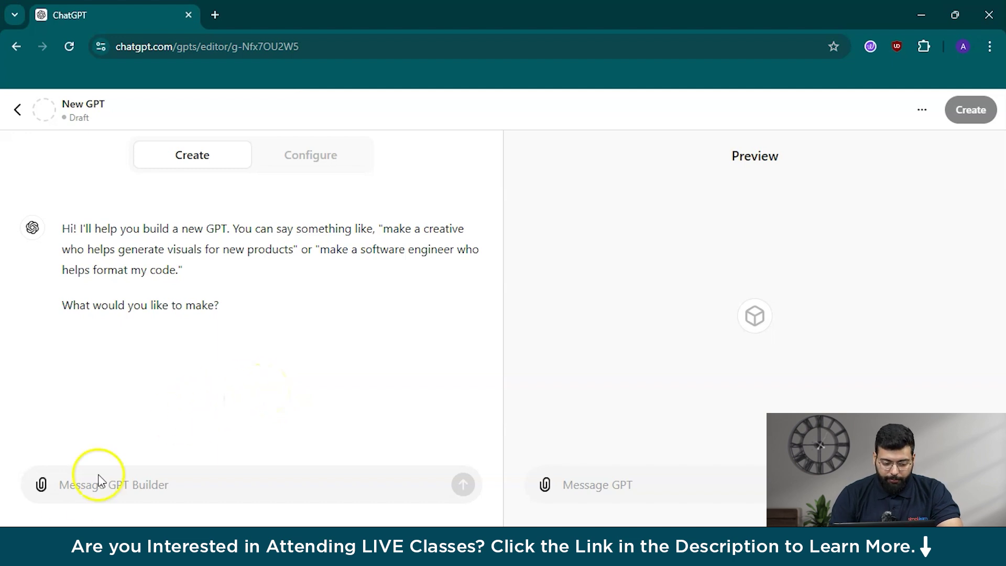
pyautogui.click(41, 485)
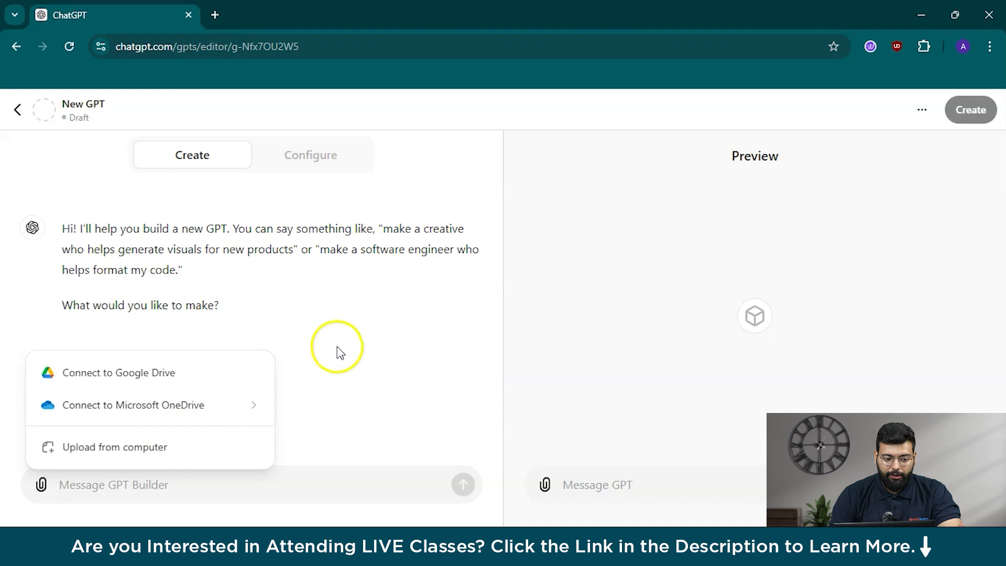
pyautogui.click(378, 321)
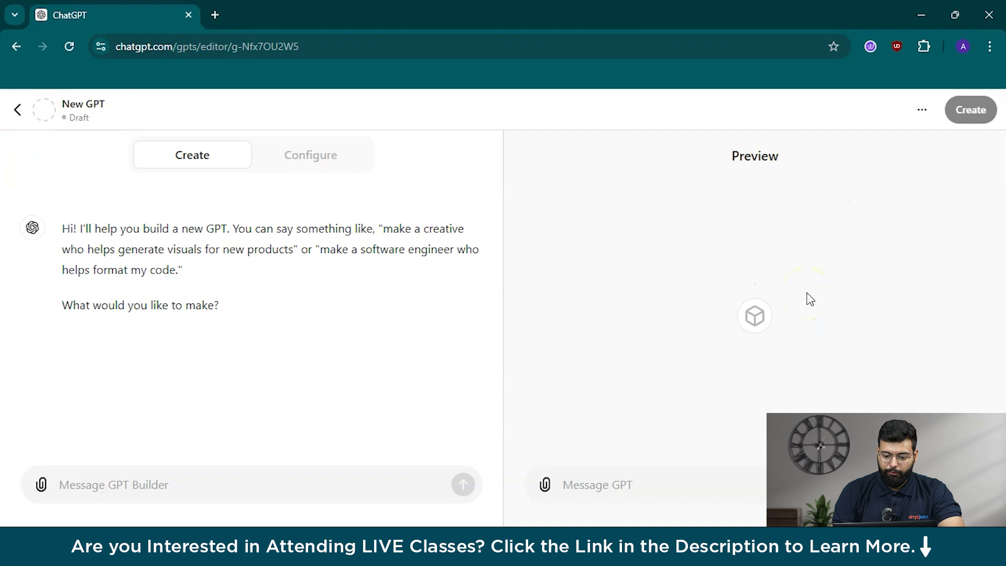
pyautogui.click(15, 120)
# Open Ethical Hacker GPT from the sidebar and hide the chat history sidebar
pyautogui.click(103, 203)
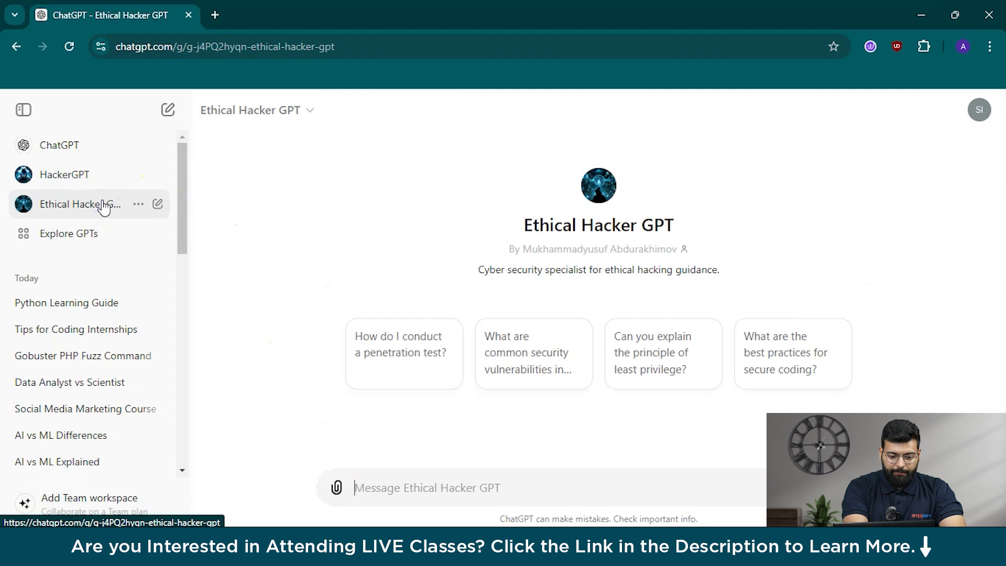
pyautogui.click(24, 109)
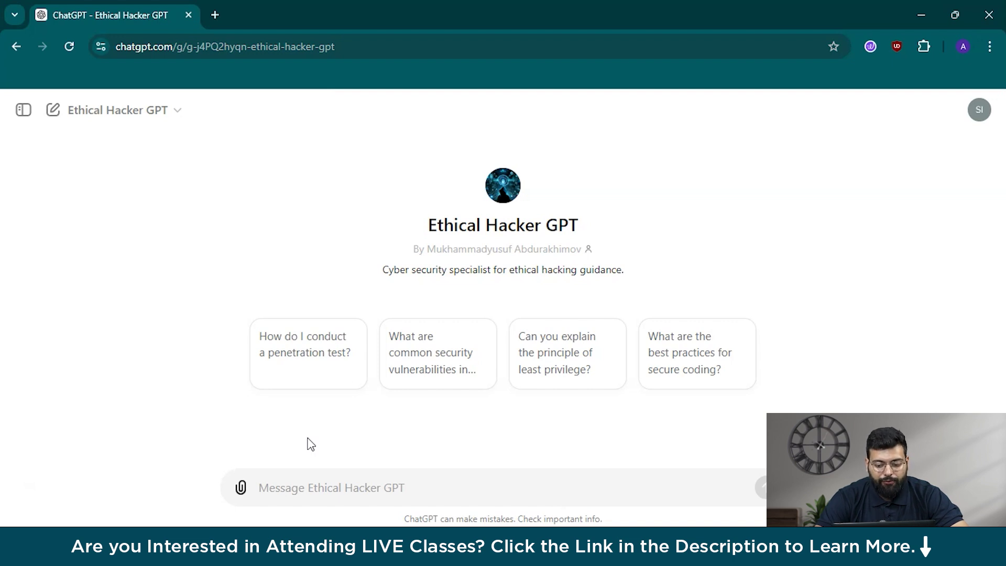
# Ask Ethical Hacker GPT 'How can I perform a basic security assessment on a web application'
pyautogui.click(309, 485)
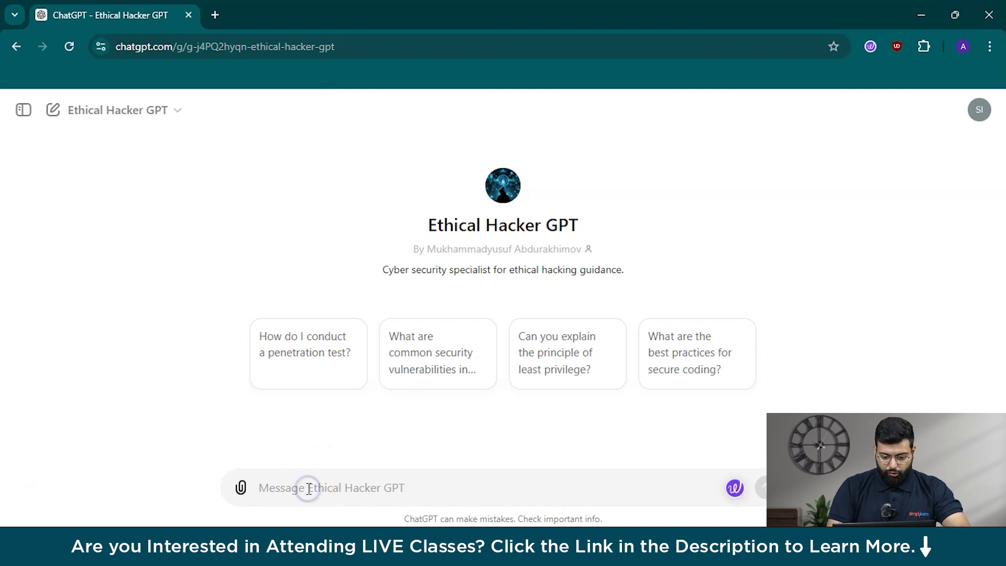
pyautogui.write('How c')
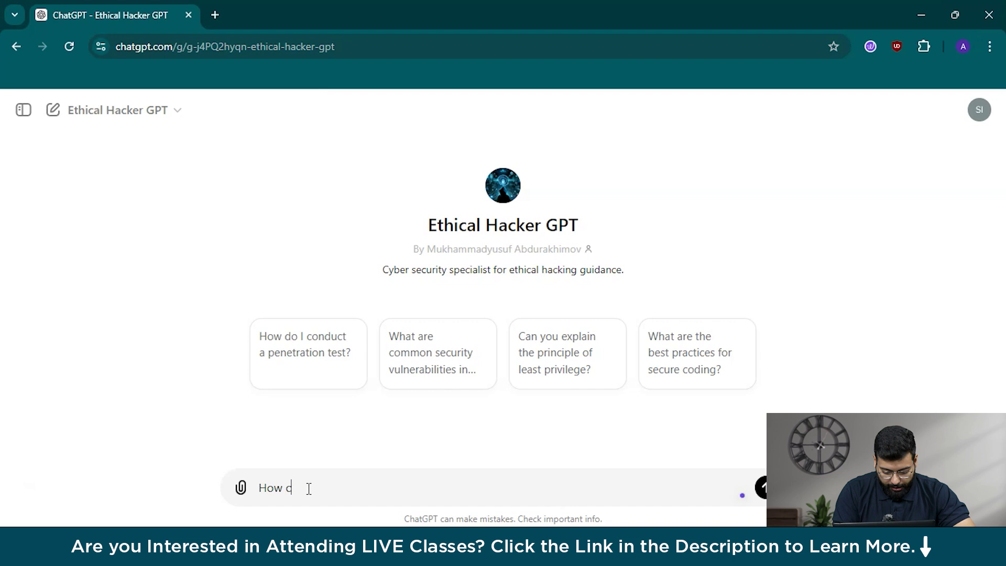
pyautogui.write('an I perfo')
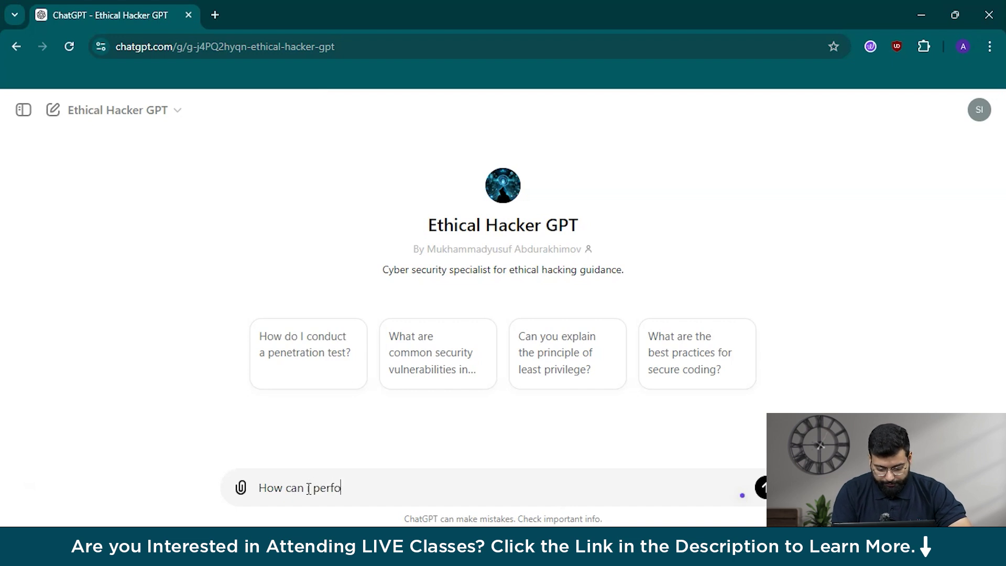
pyautogui.write('rm a bas')
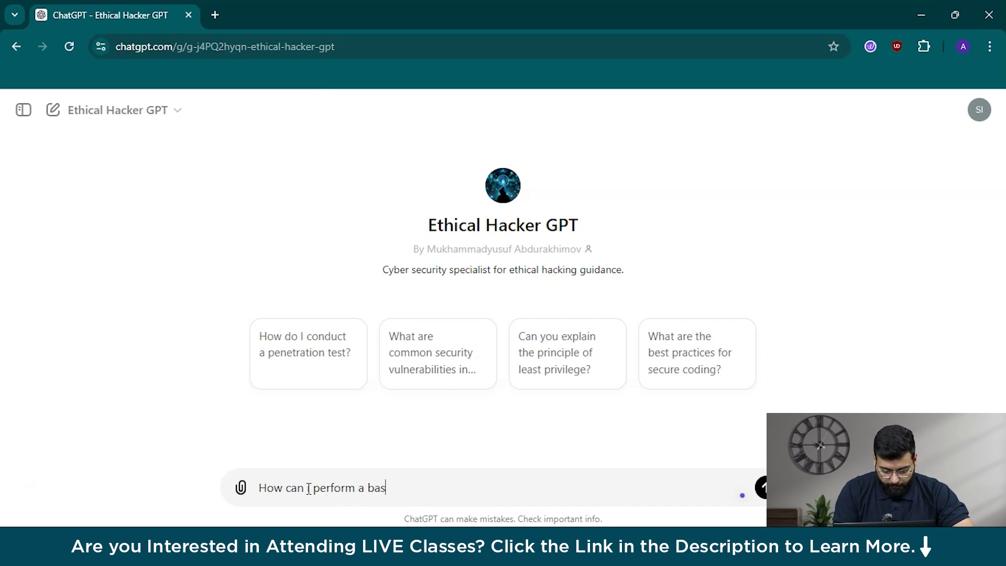
pyautogui.write('ic securi')
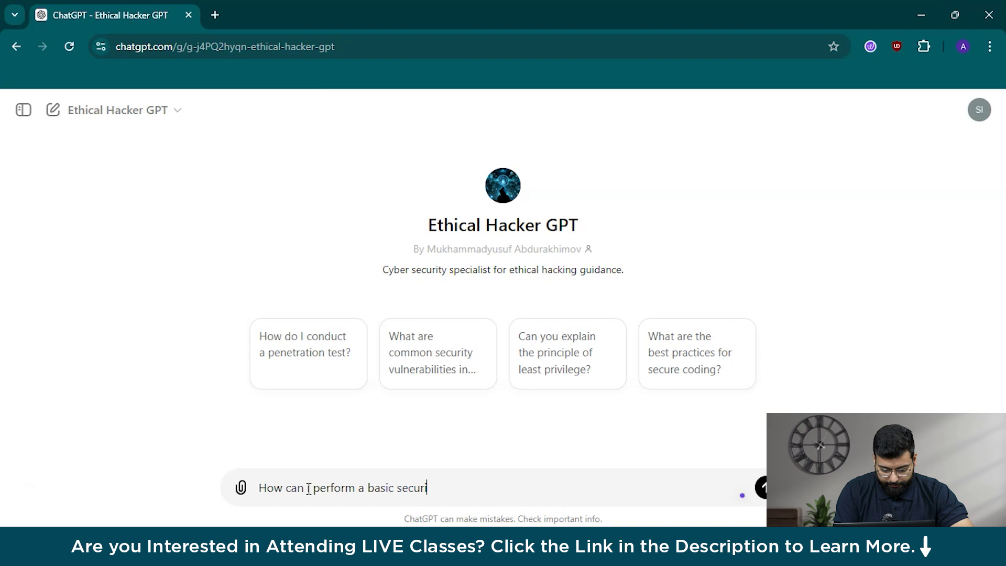
pyautogui.write('ty assessment ')
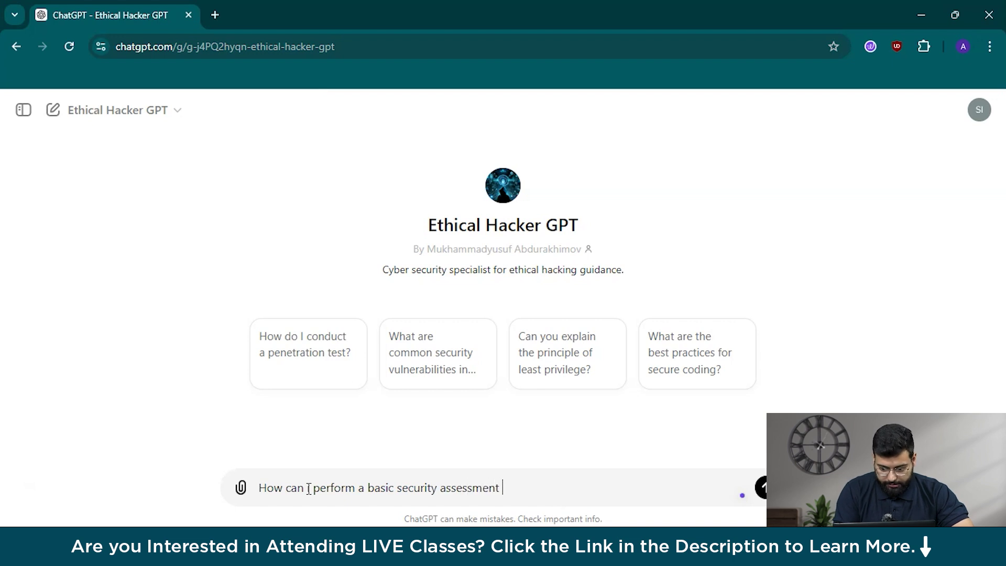
pyautogui.write('on a we')
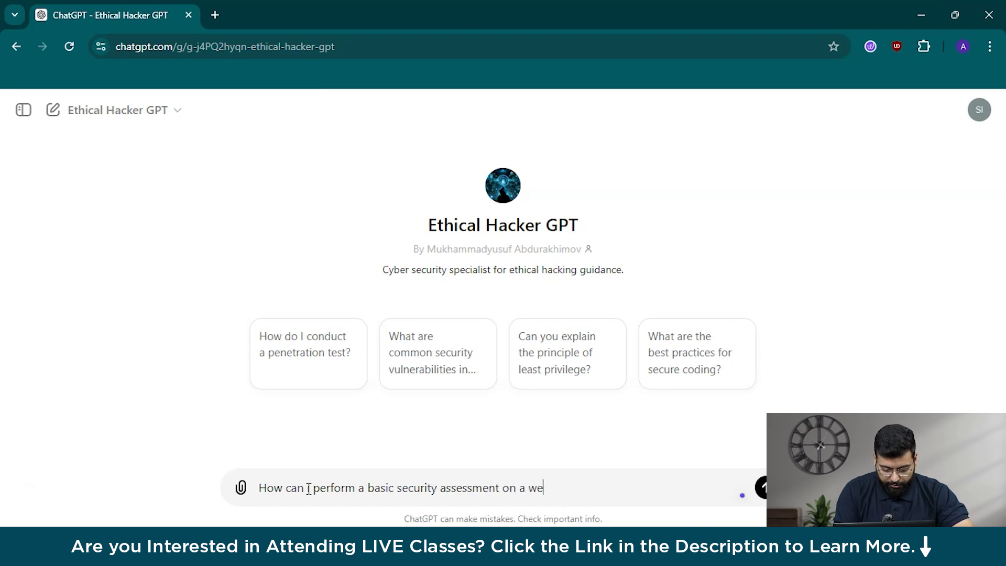
pyautogui.write('b applicat')
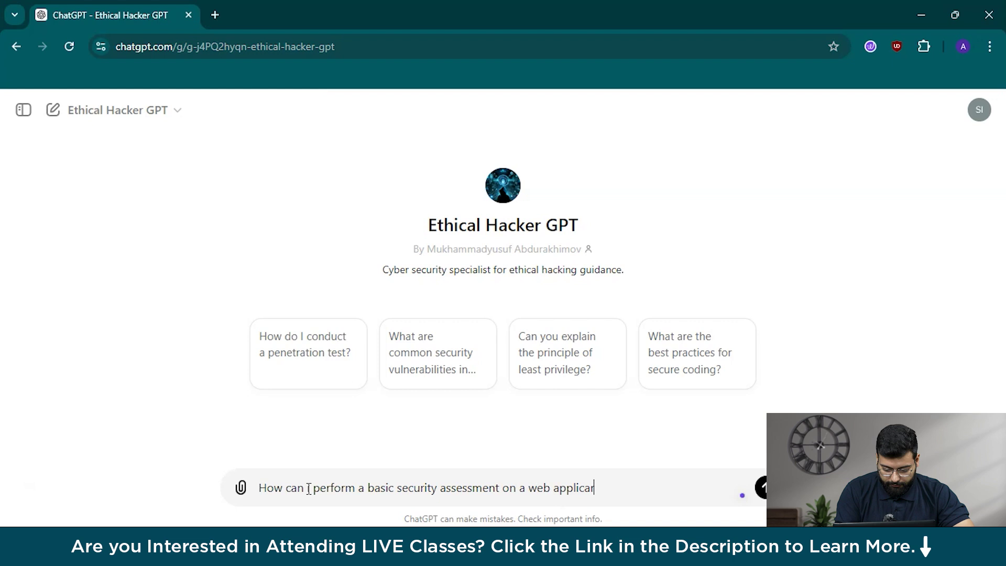
pyautogui.write('ion')
pyautogui.press('Return')
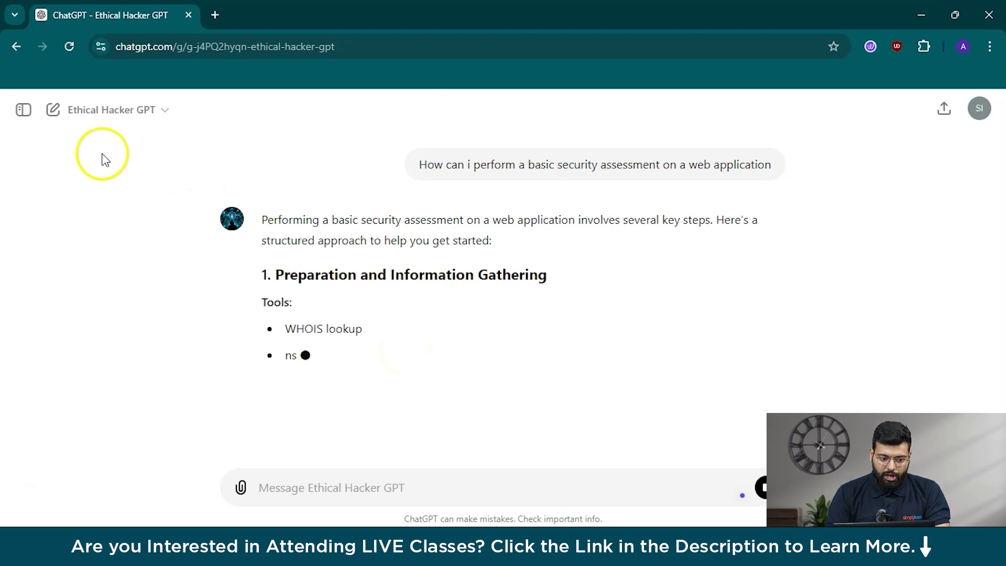
# Read through the eight-step assessment reply, from tools through continuous monitoring
pyautogui.scroll(1, 484, 283)
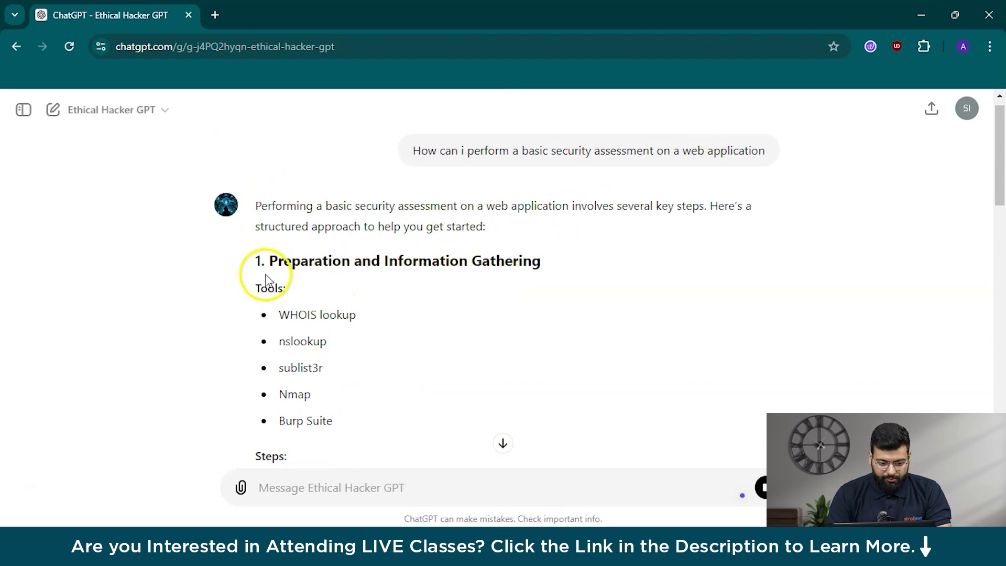
pyautogui.scroll(-4, 557, 311)
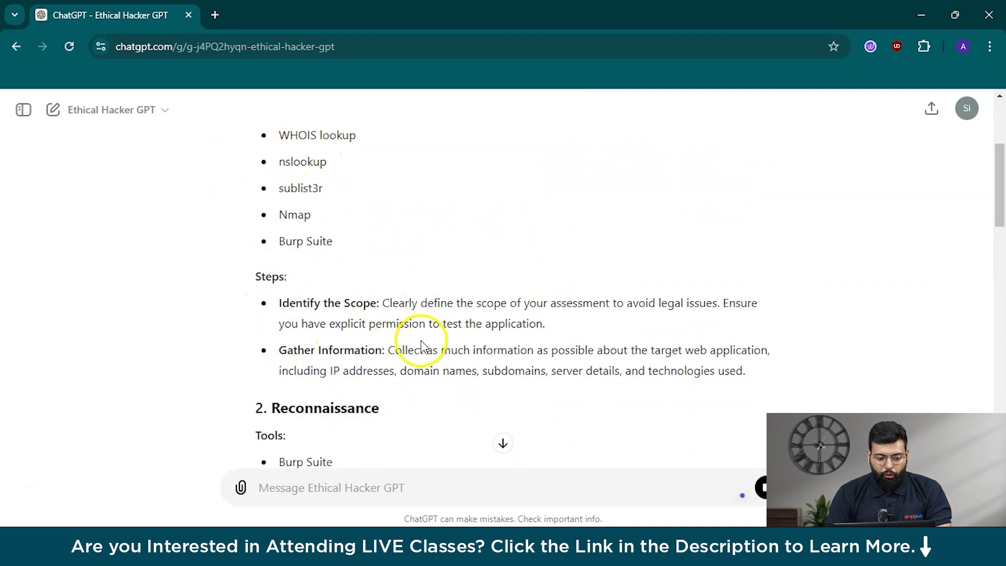
pyautogui.scroll(-5, 427, 376)
pyautogui.scroll(1, 427, 376)
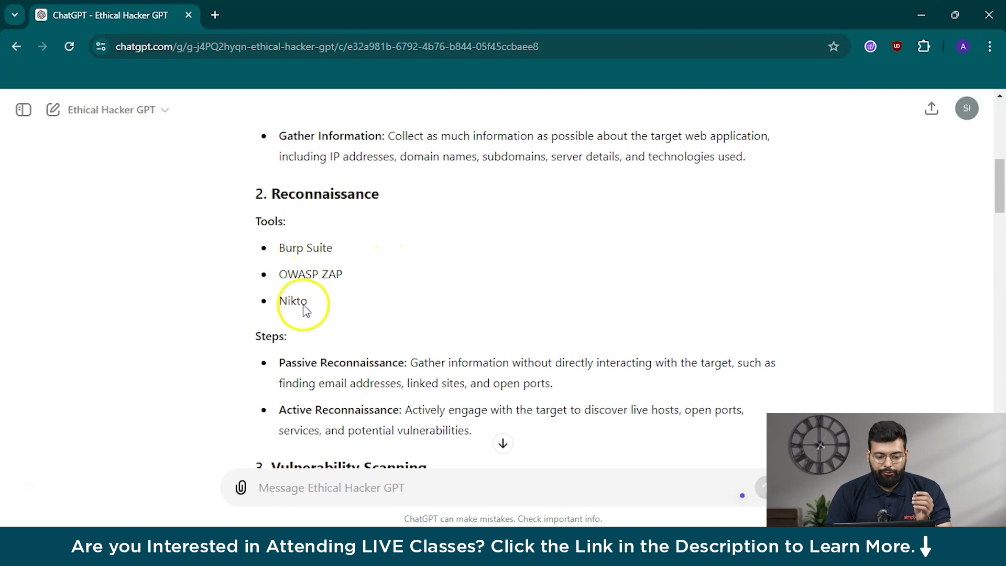
pyautogui.scroll(-10, 422, 268)
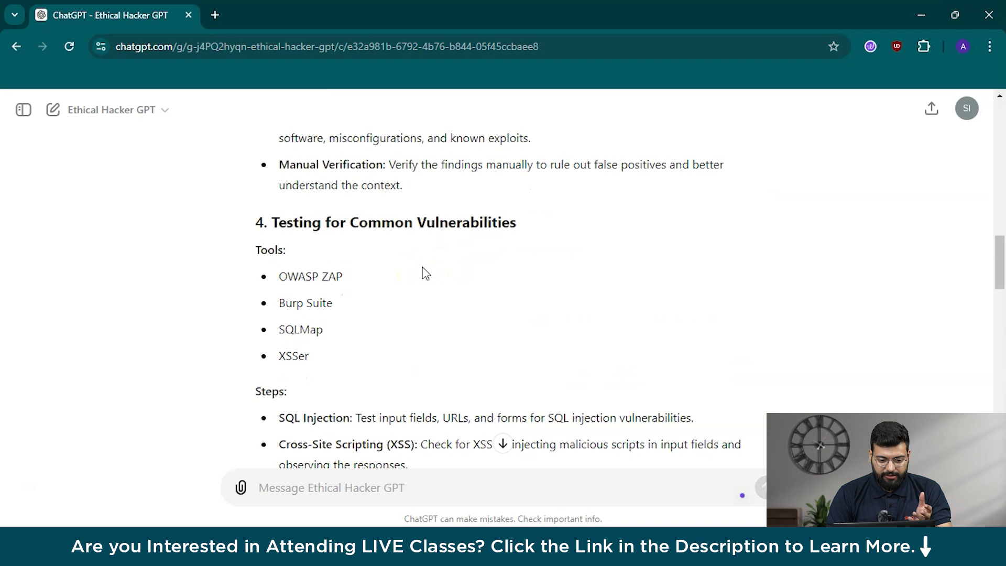
pyautogui.scroll(-10, 425, 273)
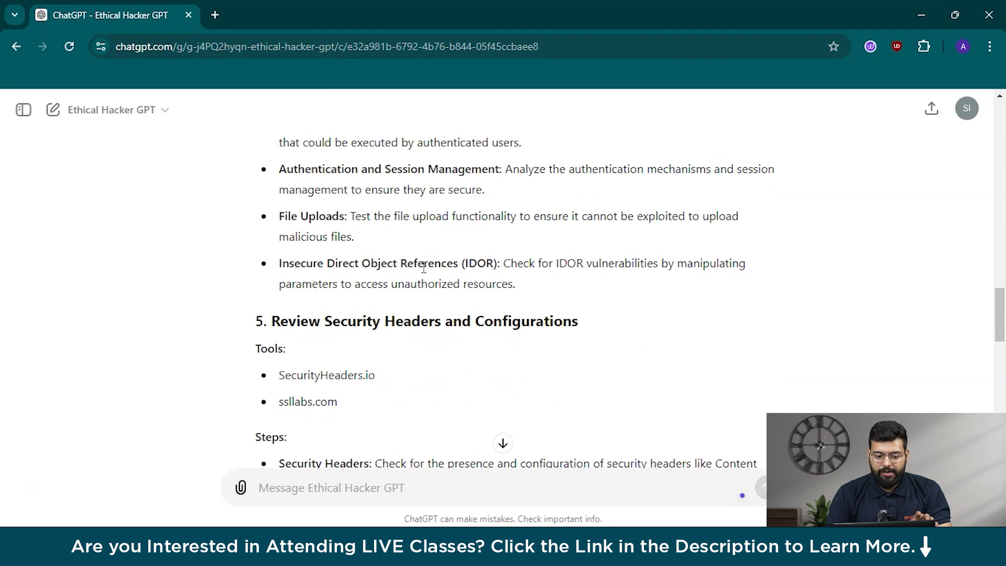
pyautogui.scroll(-5, 425, 273)
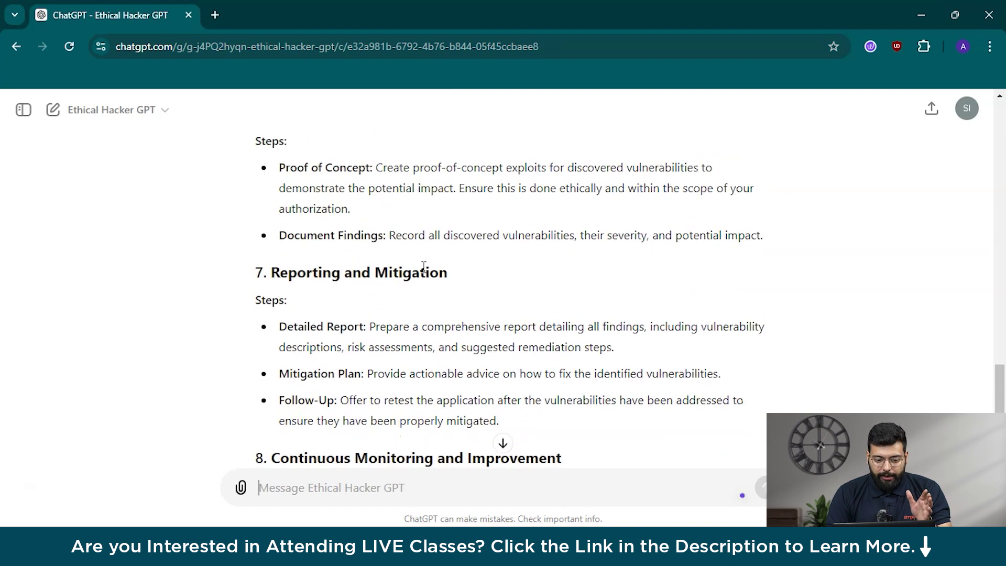
pyautogui.scroll(-2, 425, 270)
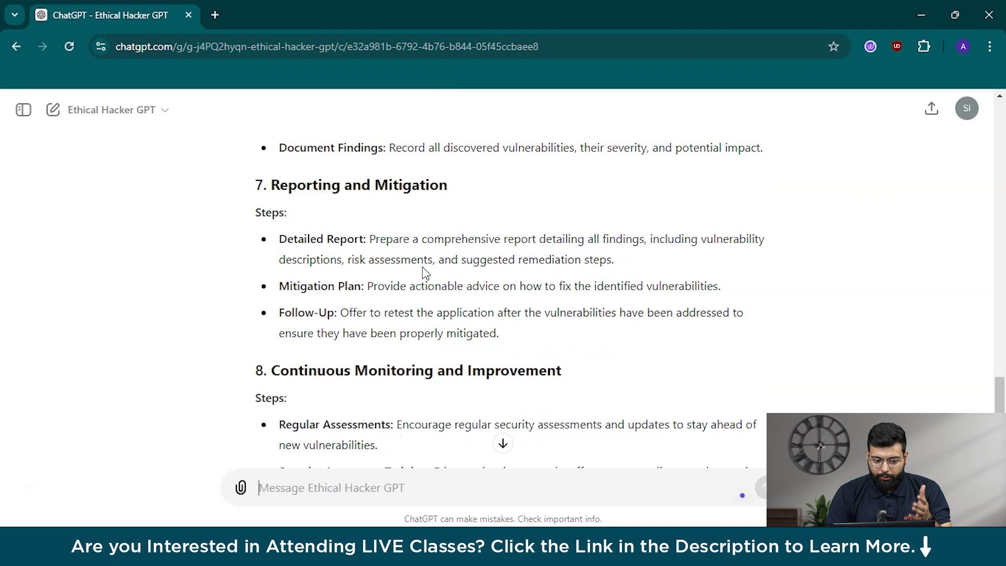
pyautogui.scroll(-3, 425, 272)
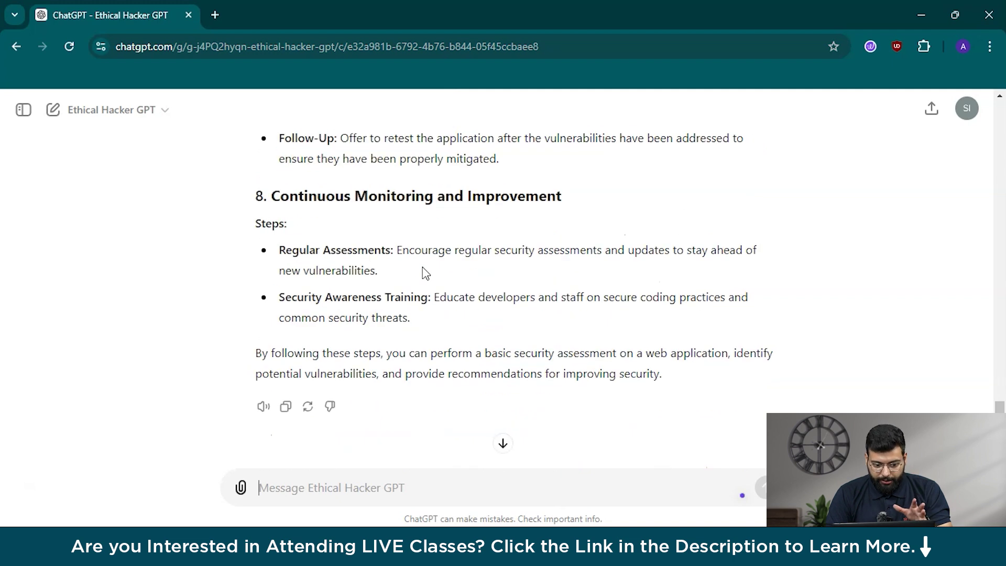
pyautogui.scroll(20, 425, 273)
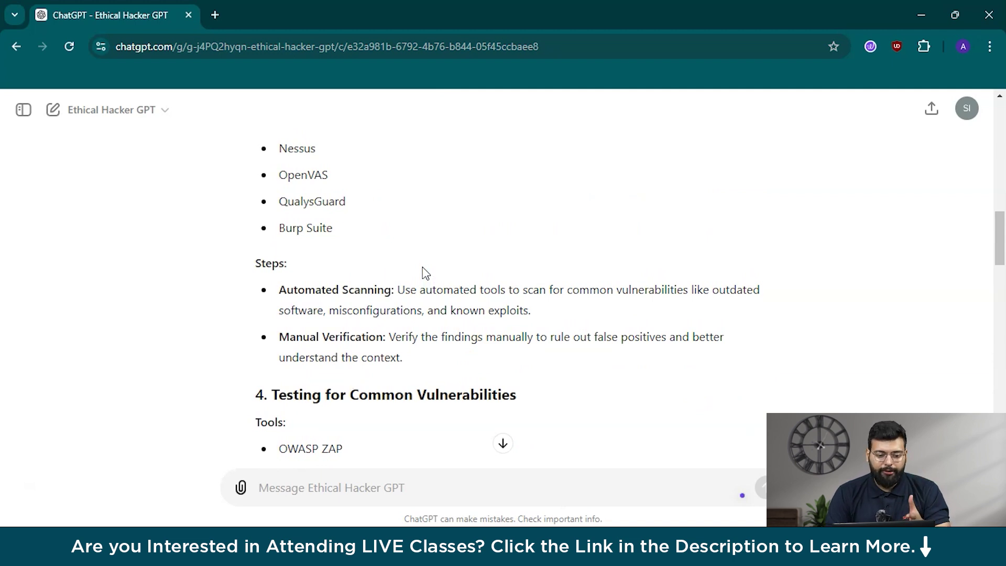
pyautogui.scroll(-13, 425, 272)
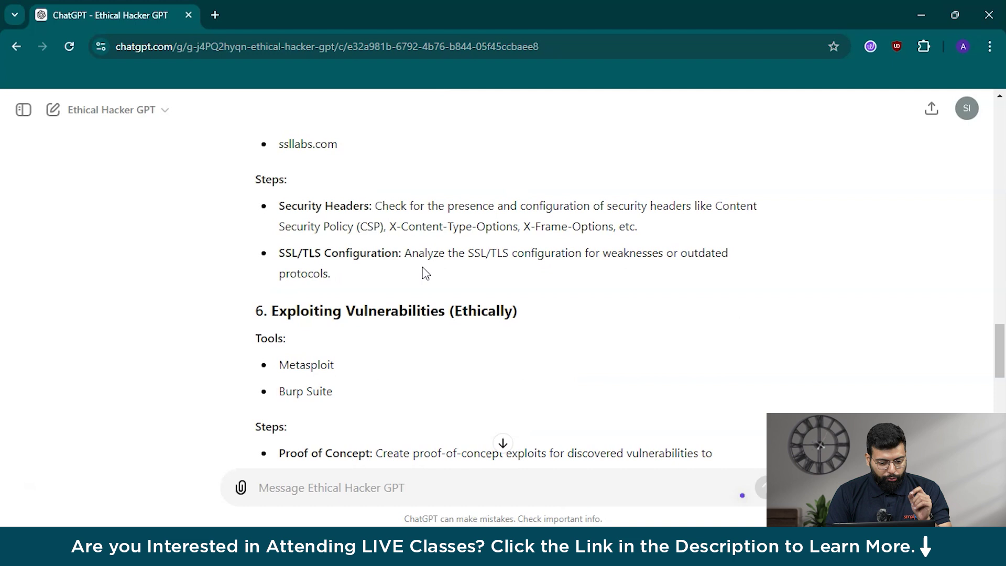
pyautogui.scroll(-6, 426, 273)
pyautogui.scroll(-4, 426, 273)
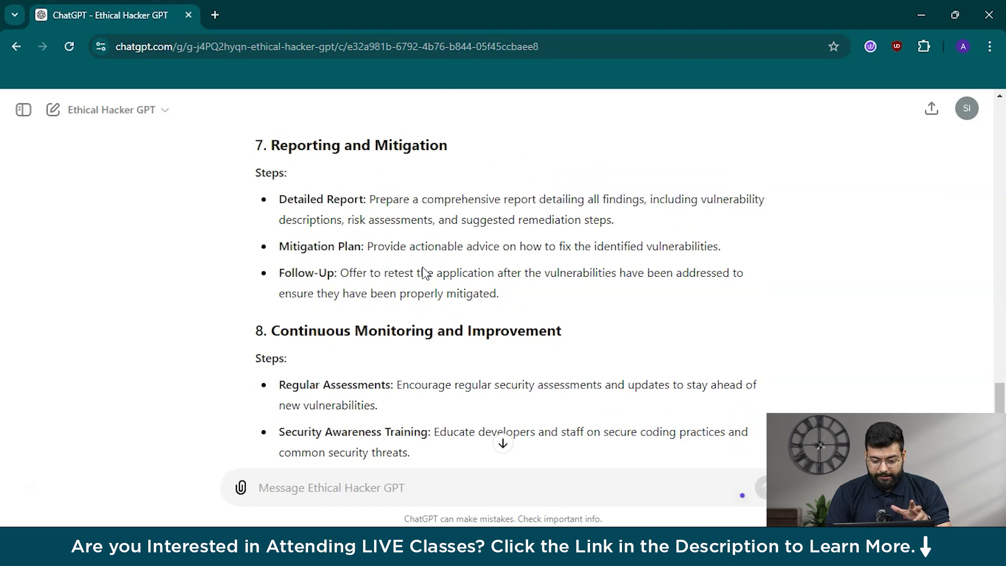
# Send the follow-up 'How do i perform a sqlinjection attack ethically on a test environment'
pyautogui.click(349, 484)
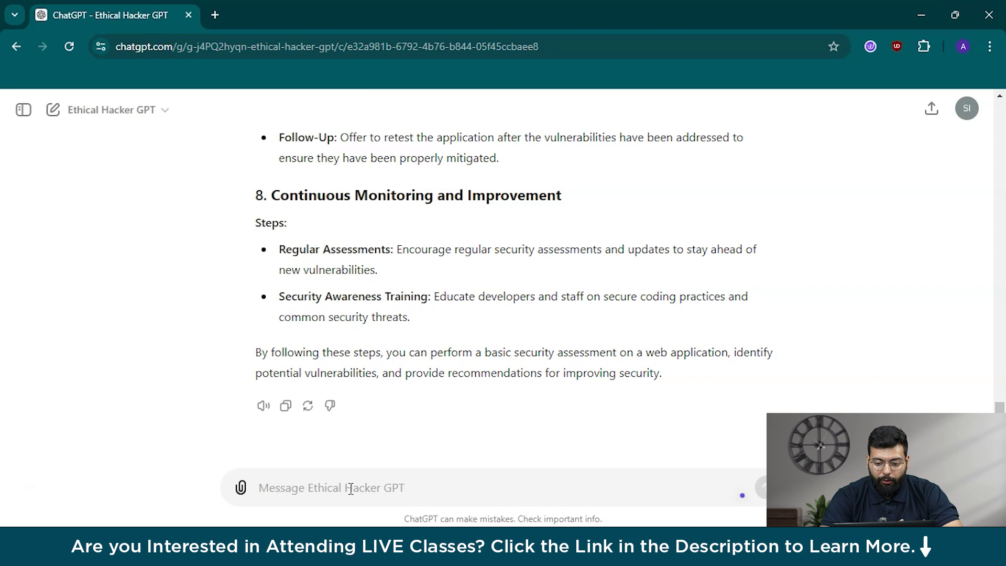
pyautogui.write('How ')
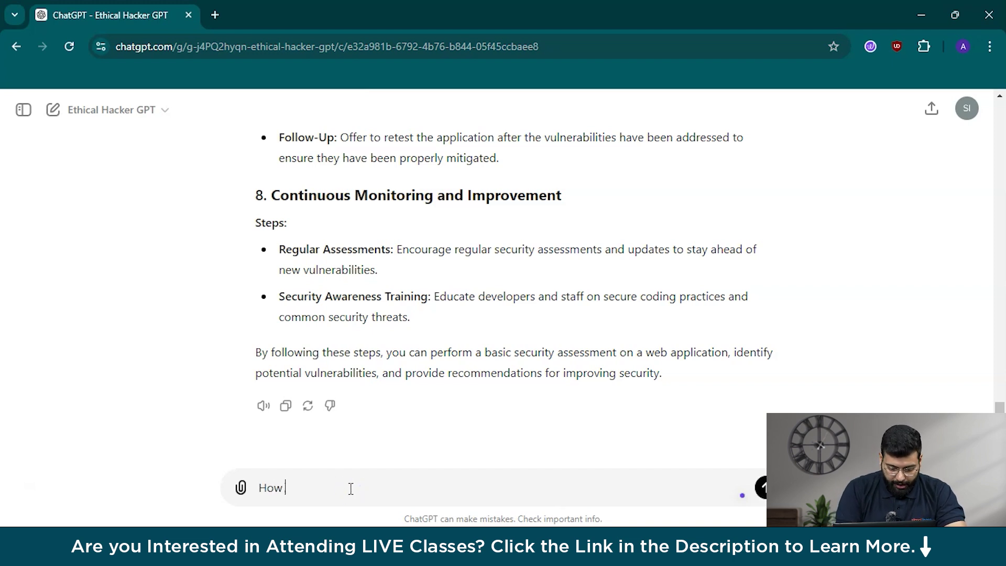
pyautogui.write('do i ')
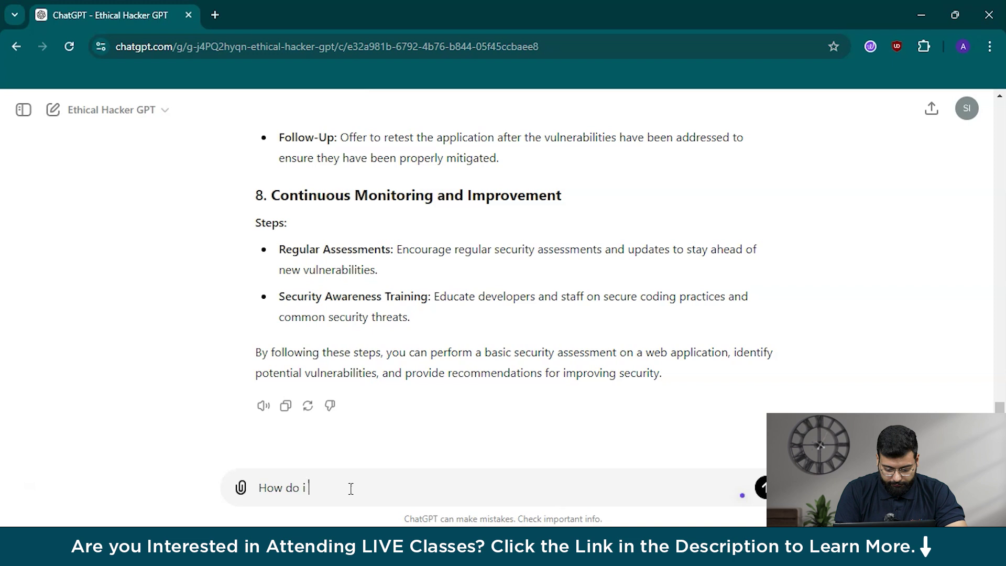
pyautogui.write('perform a')
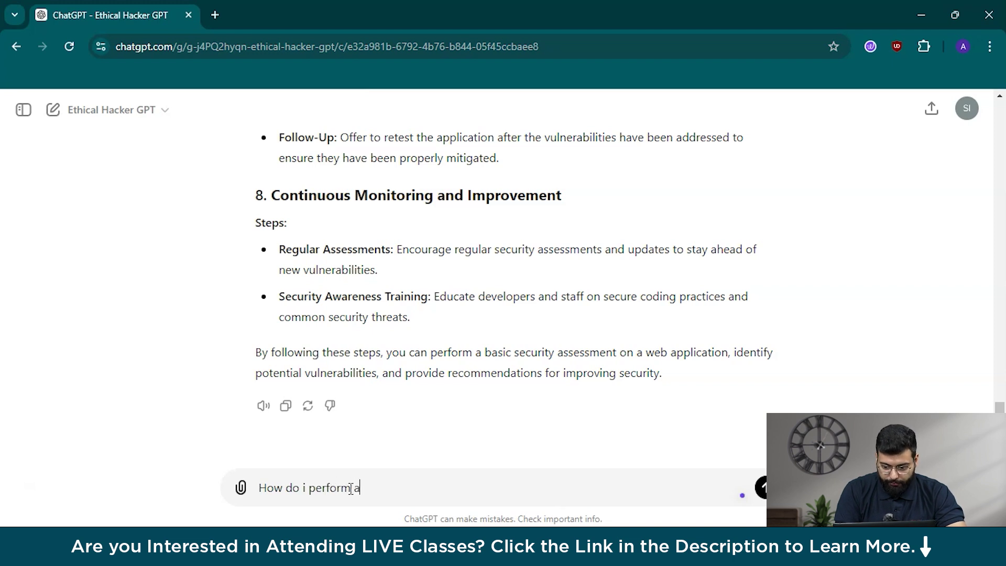
pyautogui.write(' sq')
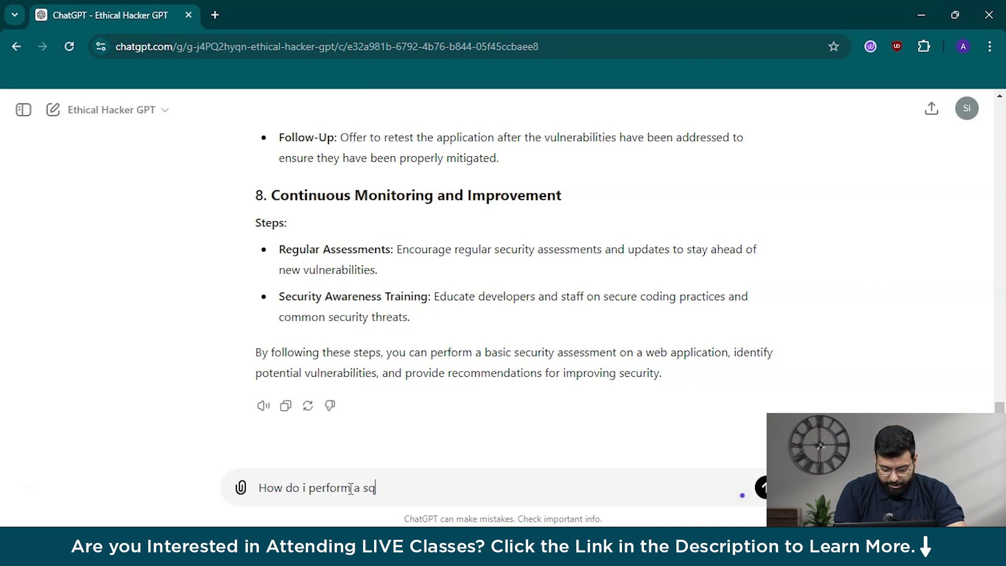
pyautogui.write('linject')
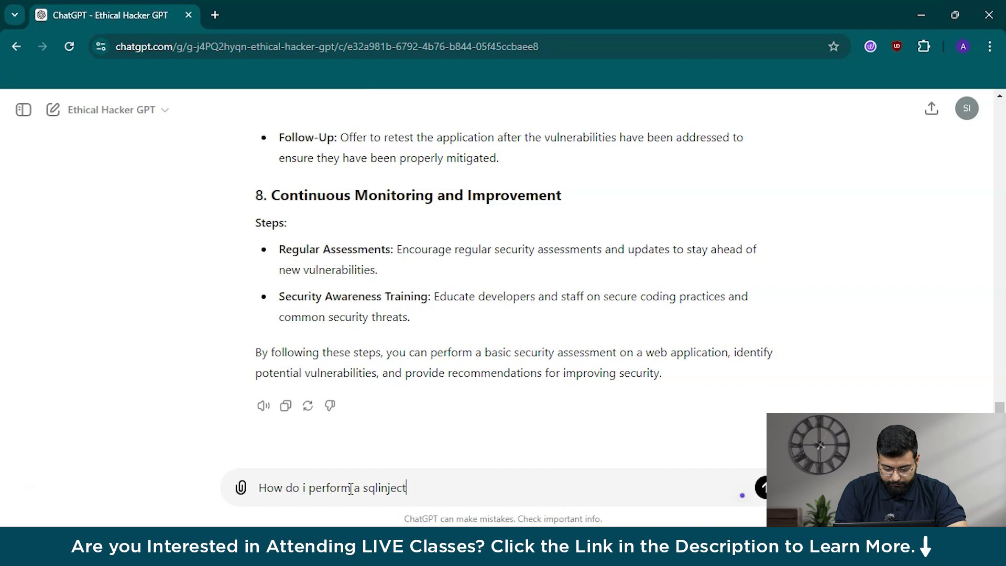
pyautogui.write('ion attack ')
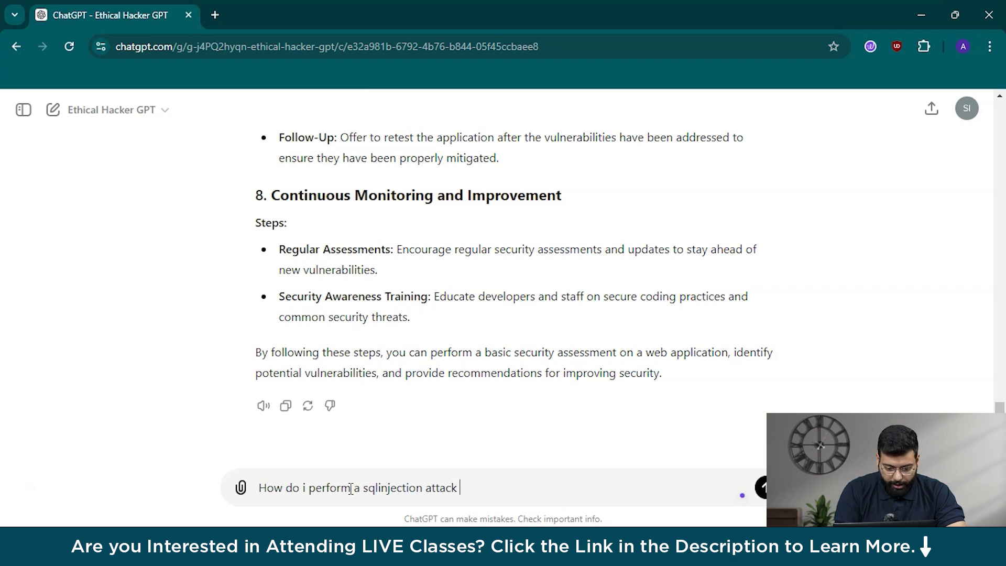
pyautogui.write('ethically')
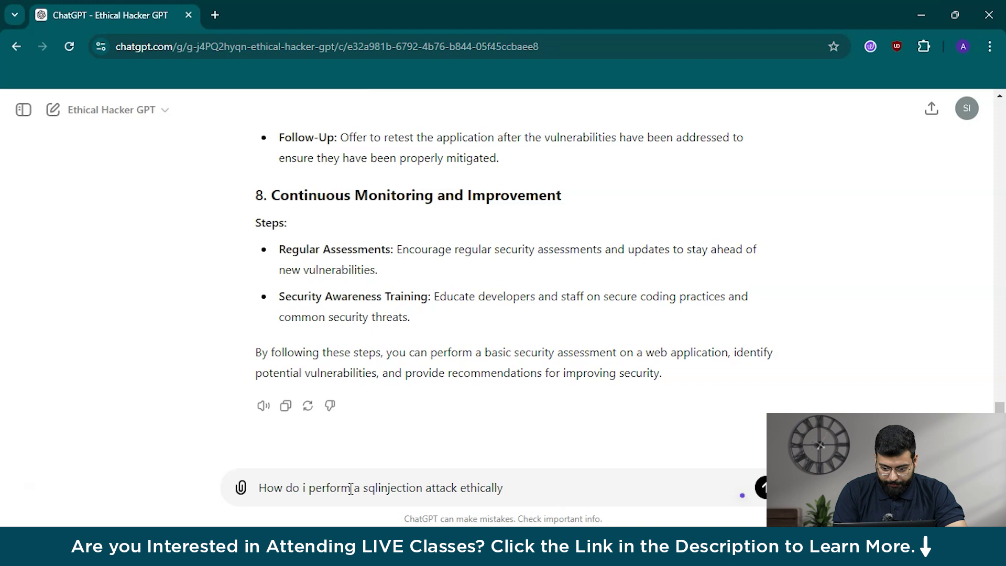
pyautogui.write(' on a te')
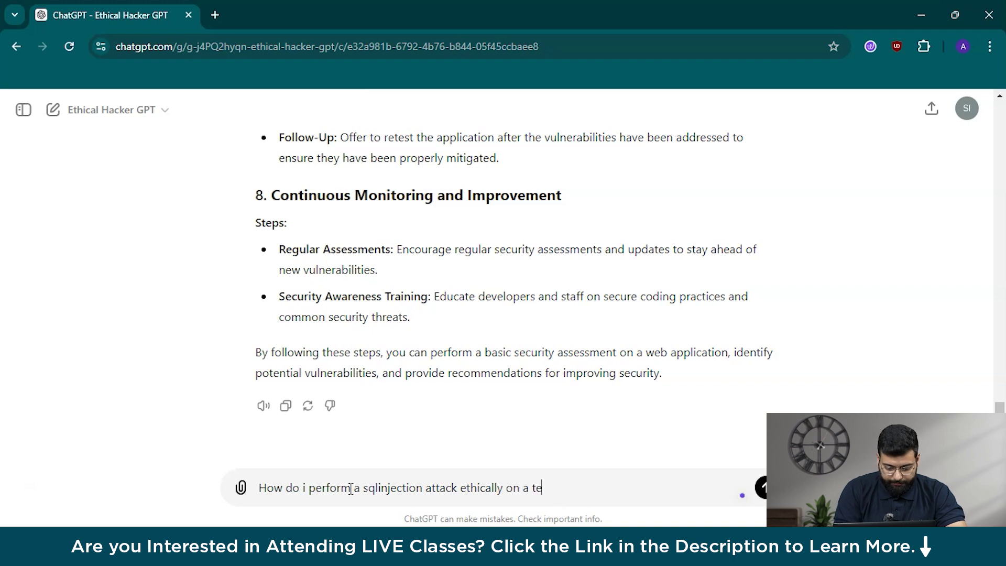
pyautogui.write('st environment')
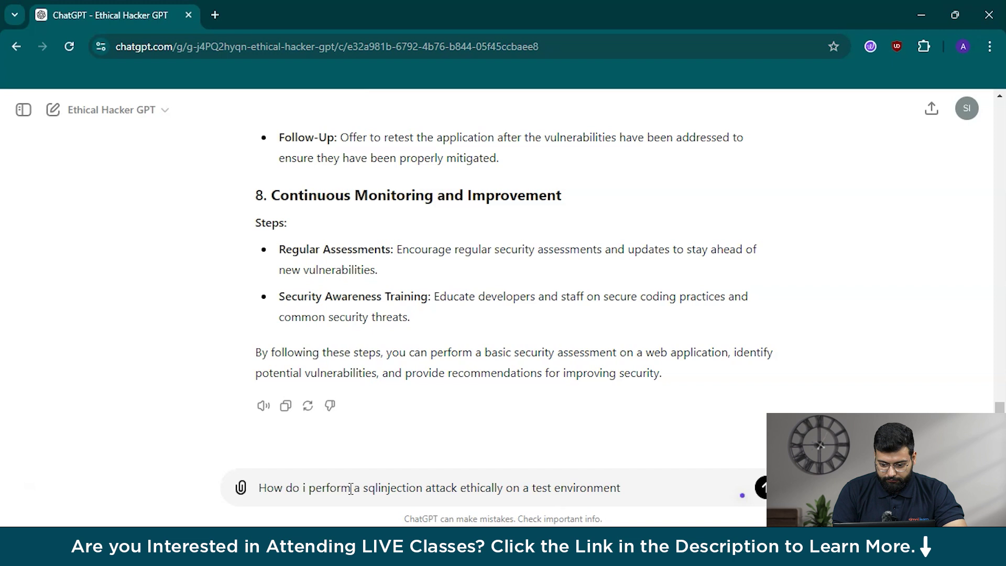
pyautogui.press('Return')
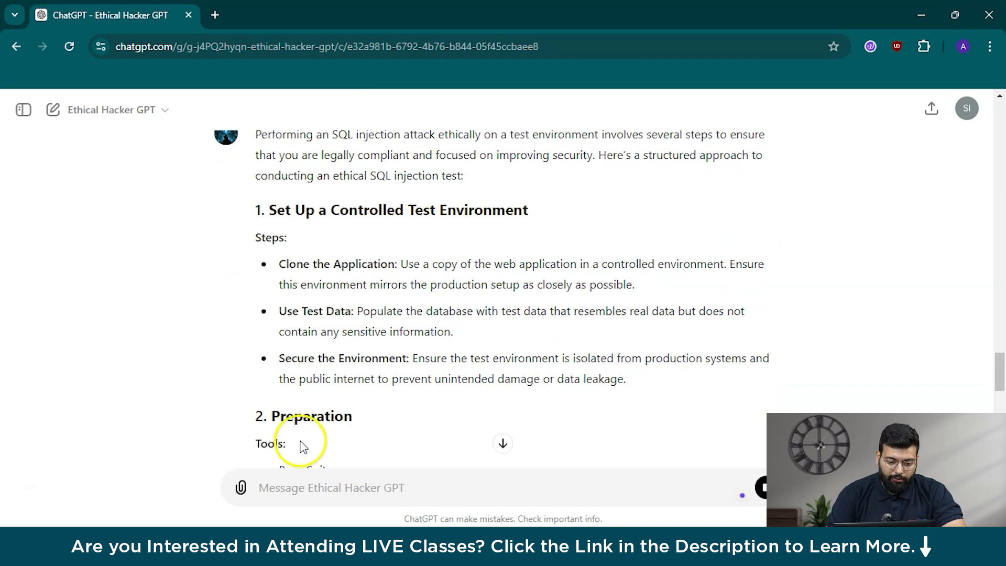
# Scroll the SQL injection reply down to step 9, Ongoing Monitoring and Training, and its summary
pyautogui.scroll(3, 314, 400)
pyautogui.scroll(-3, 313, 402)
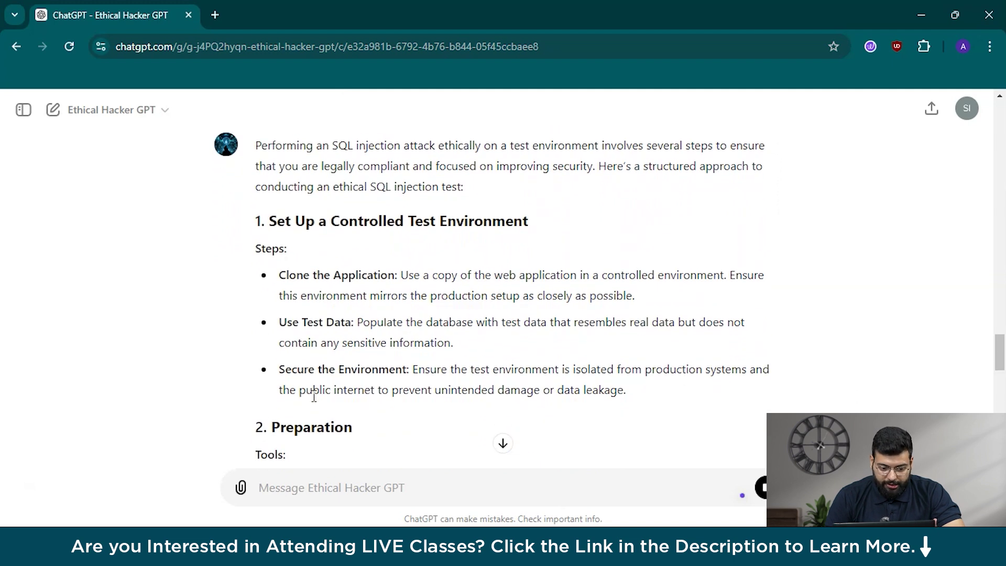
pyautogui.scroll(-2, 313, 397)
pyautogui.scroll(-2, 314, 397)
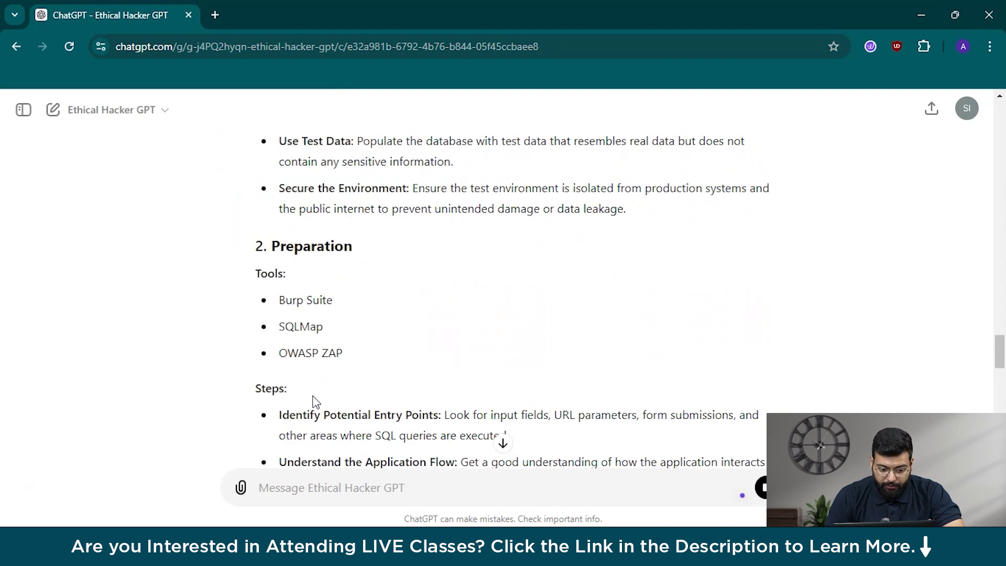
pyautogui.scroll(-3, 314, 402)
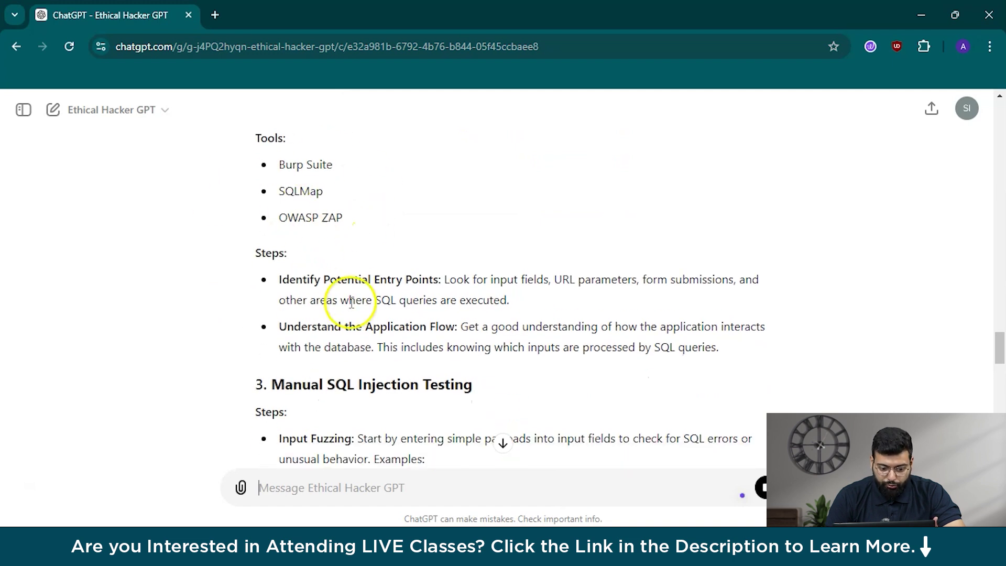
pyautogui.scroll(-2, 351, 290)
pyautogui.scroll(-4, 346, 329)
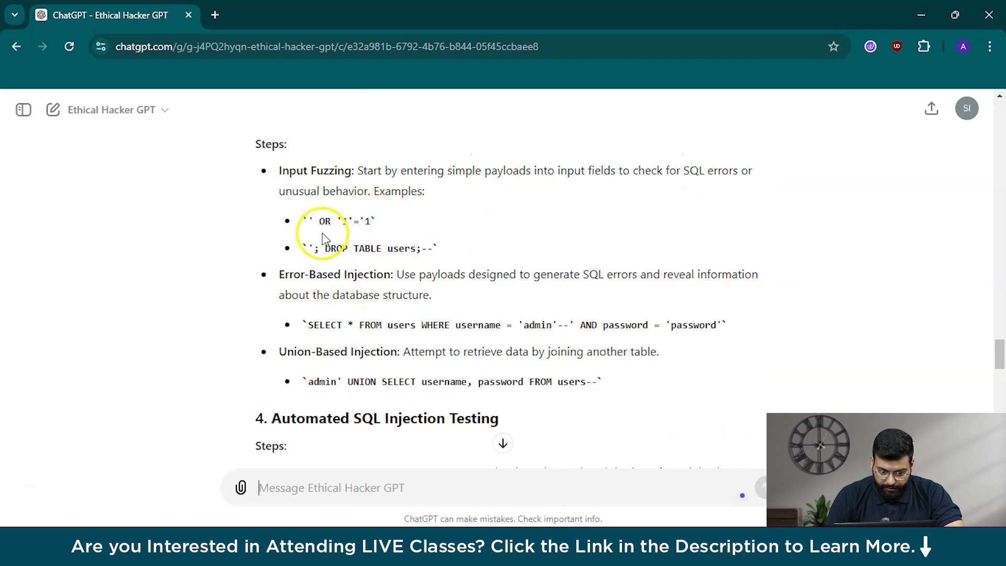
pyautogui.scroll(-4, 420, 241)
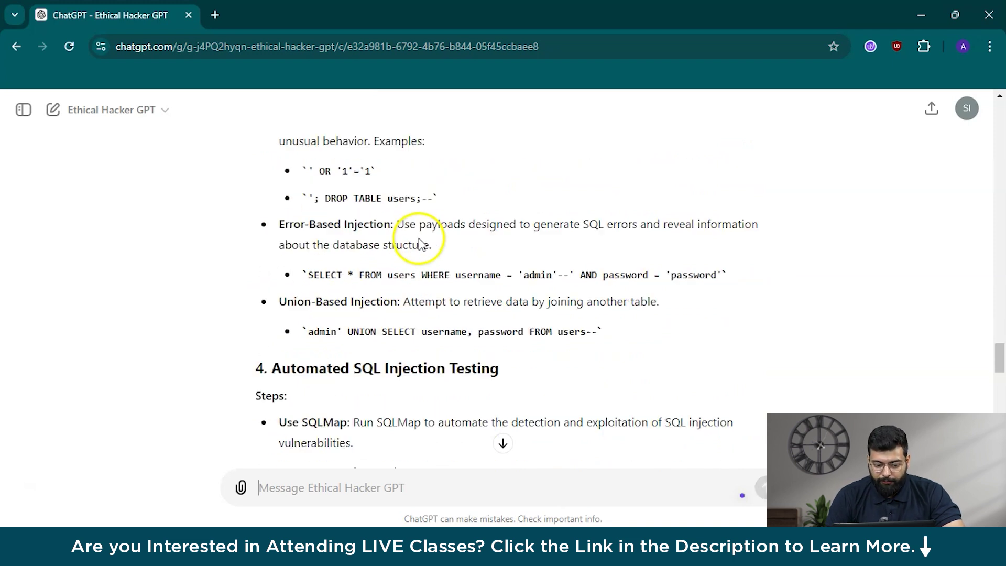
pyautogui.scroll(-1, 419, 242)
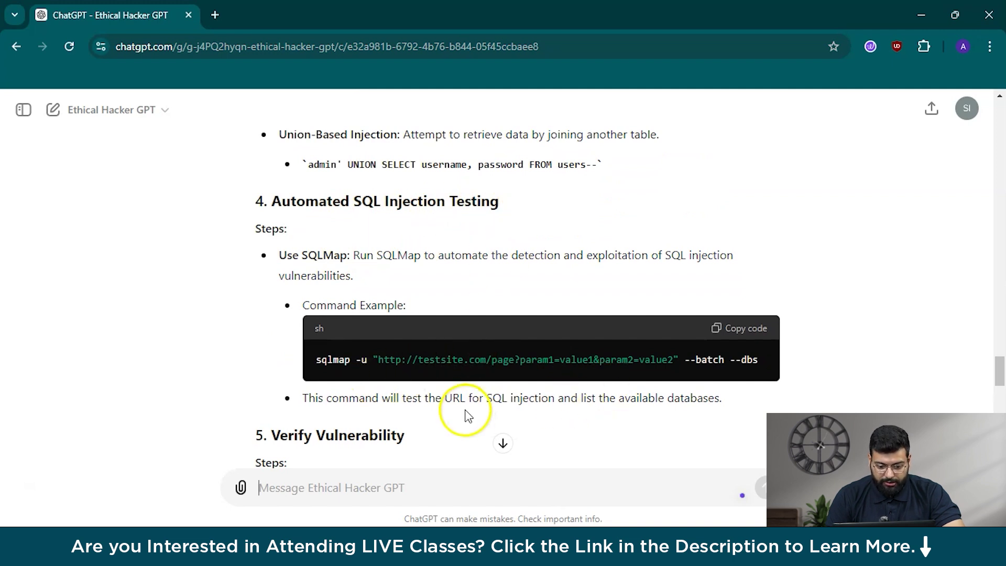
pyautogui.scroll(-4, 461, 414)
pyautogui.scroll(-5, 466, 409)
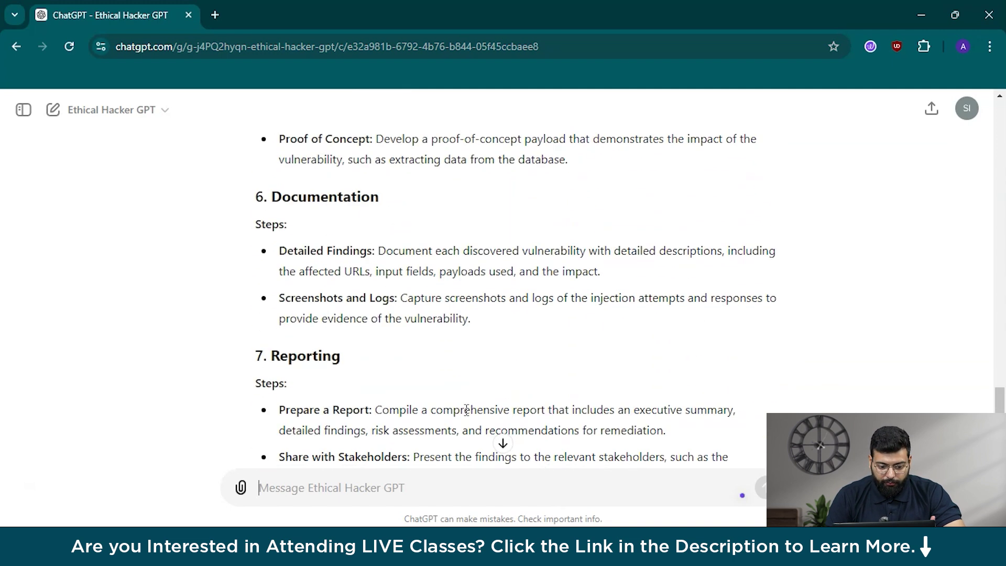
pyautogui.scroll(-9, 466, 410)
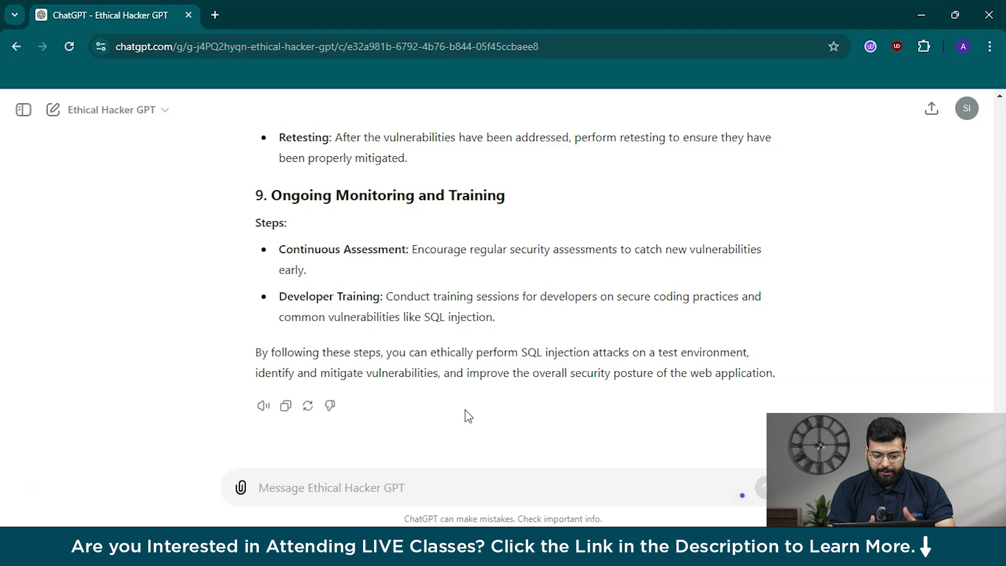
# Ask 'Can you provide a Python scriptto scan ports on a network' to get port-scanner code
pyautogui.click(346, 488)
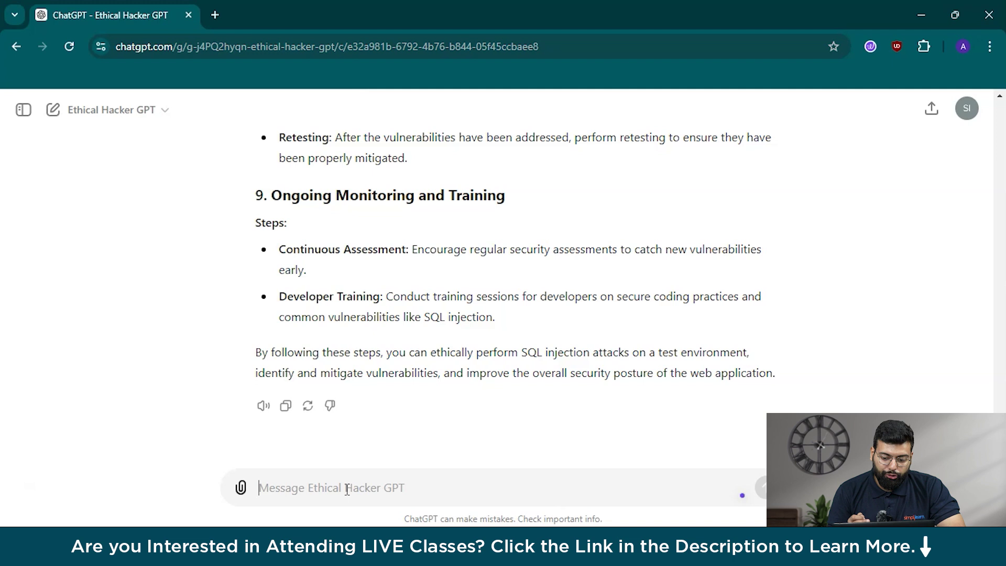
pyautogui.write('Can you ')
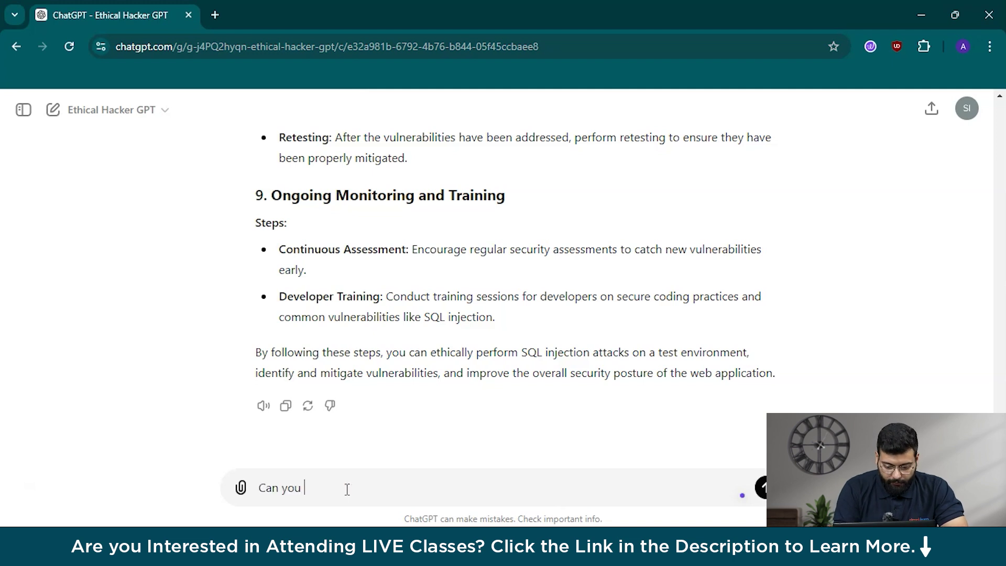
pyautogui.write('provi')
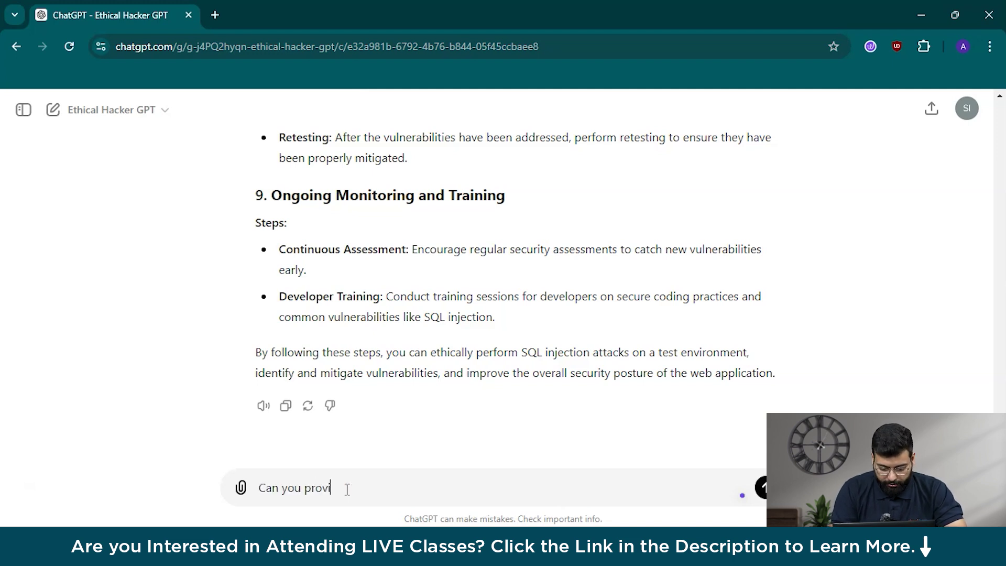
pyautogui.write('de a ')
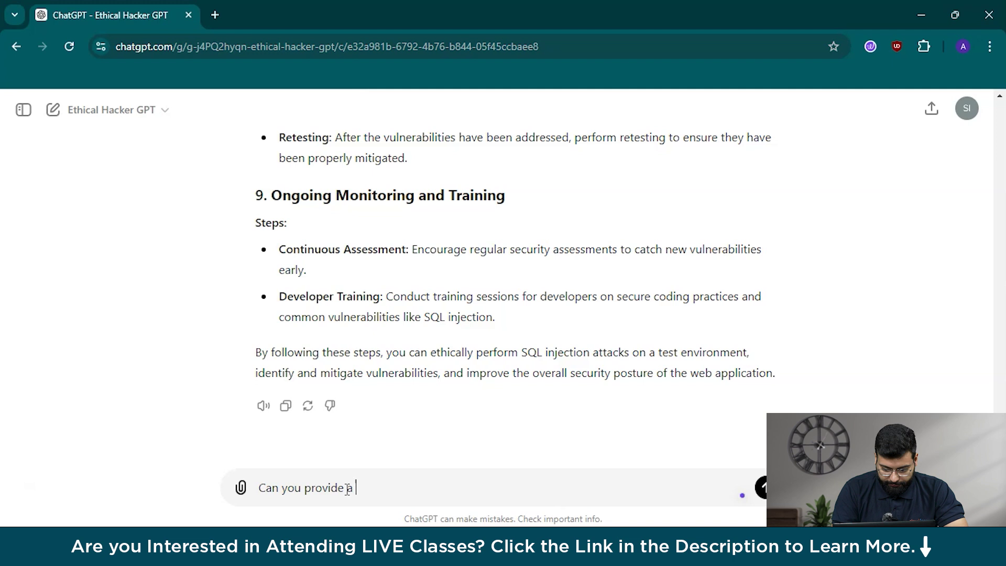
pyautogui.write('Python sc')
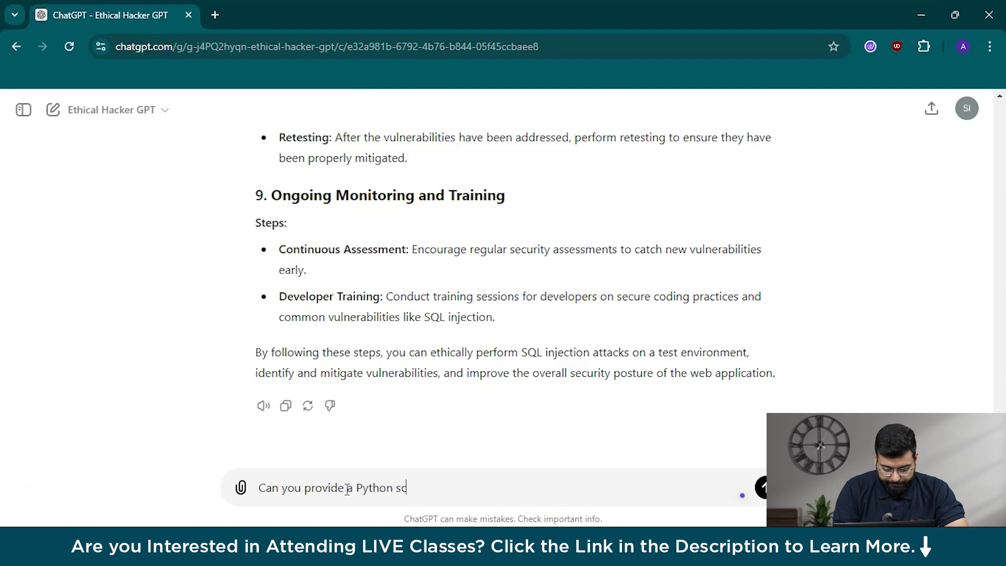
pyautogui.write('riptt')
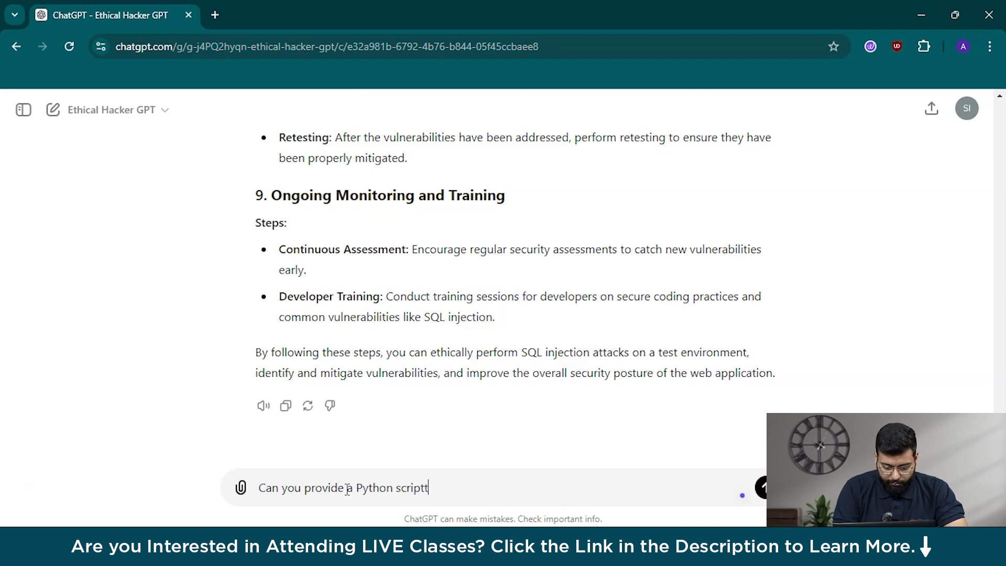
pyautogui.write('o scan p')
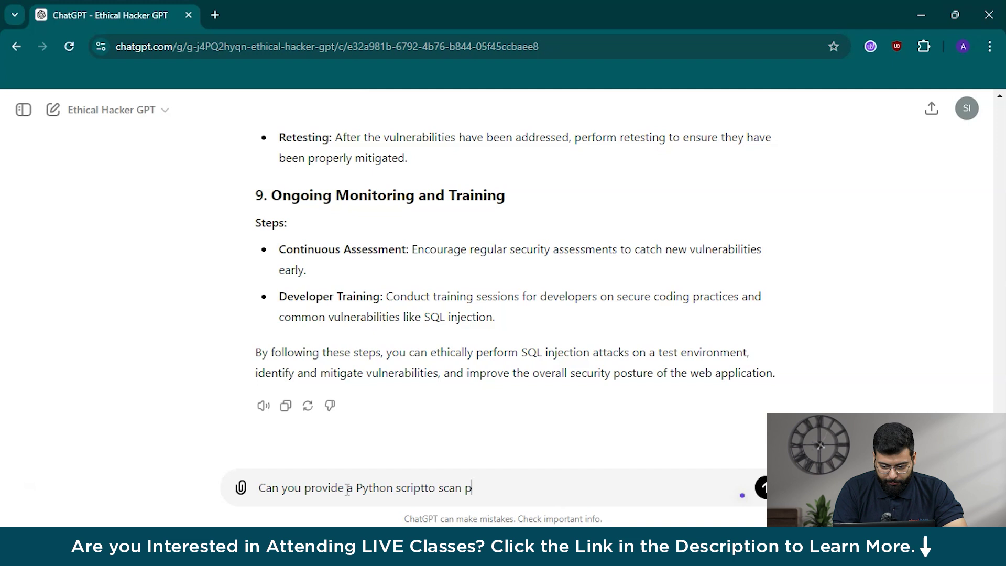
pyautogui.write('orts on a ')
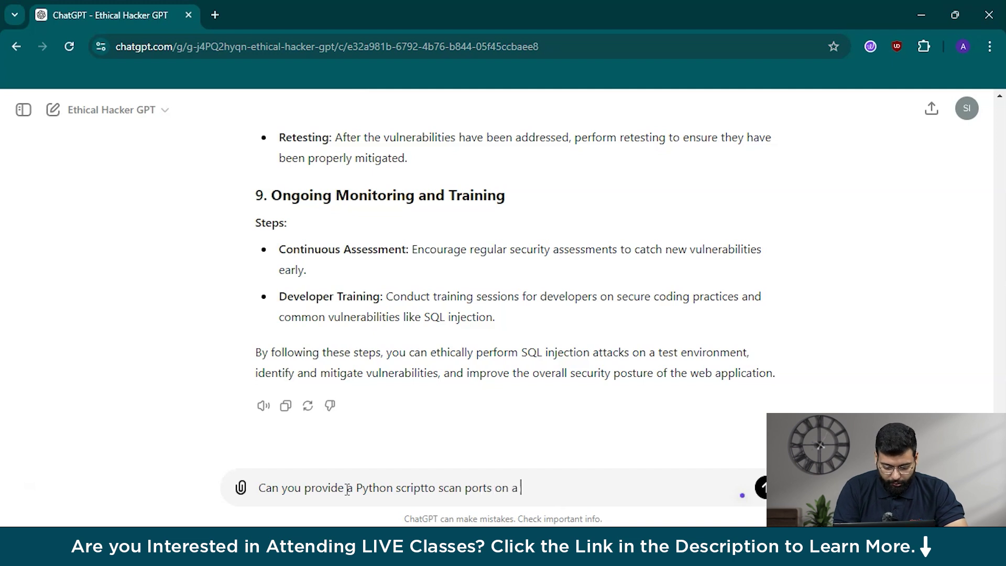
pyautogui.write('network')
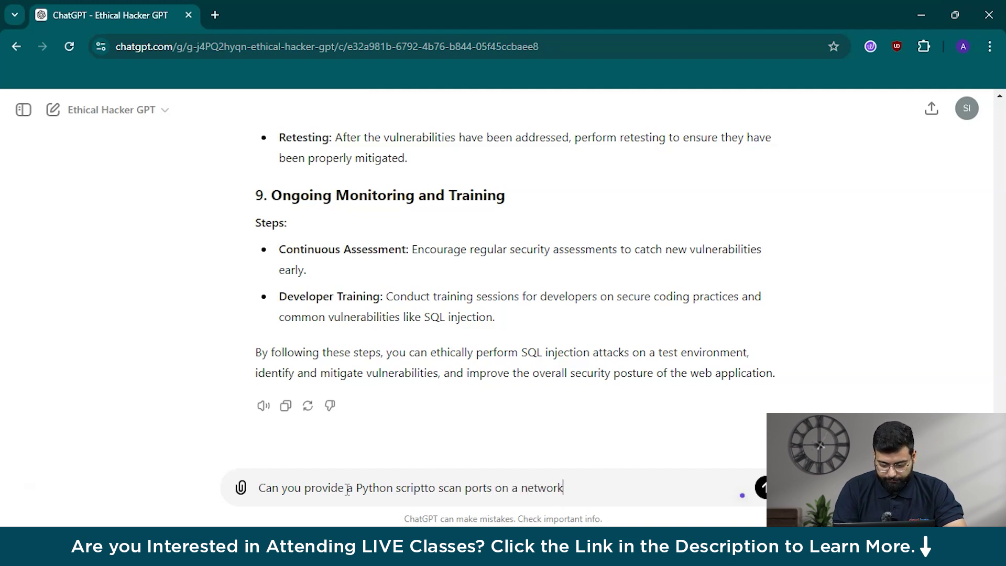
pyautogui.press('Return')
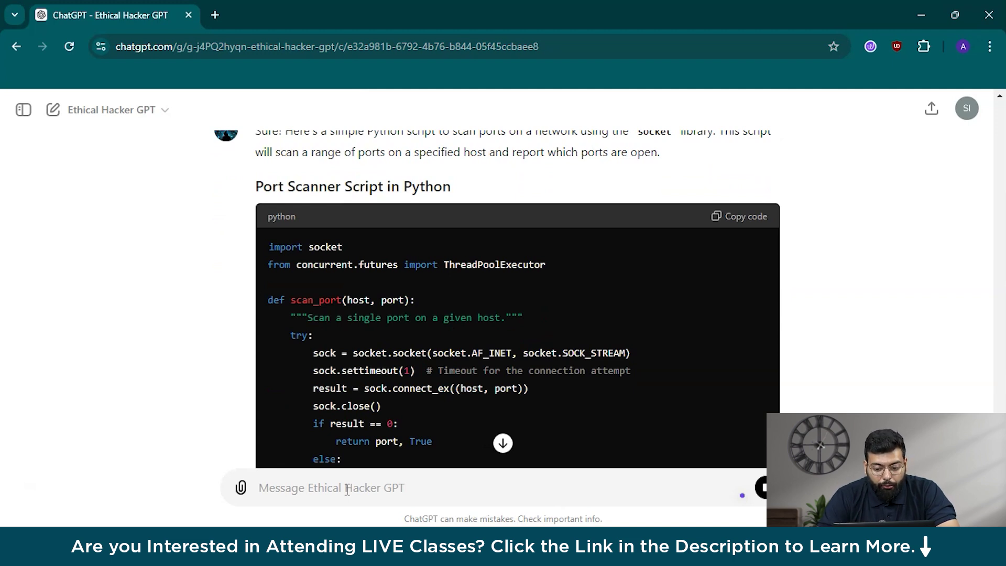
# Read through the port scanner code, its Explanation and the Running the Script instructions
pyautogui.scroll(-6, 385, 383)
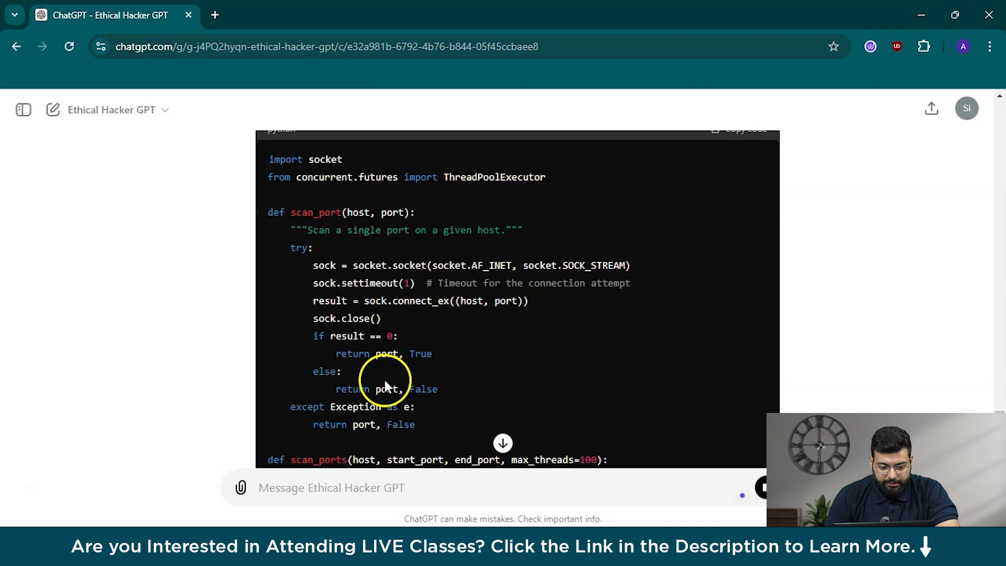
pyautogui.scroll(-4, 384, 387)
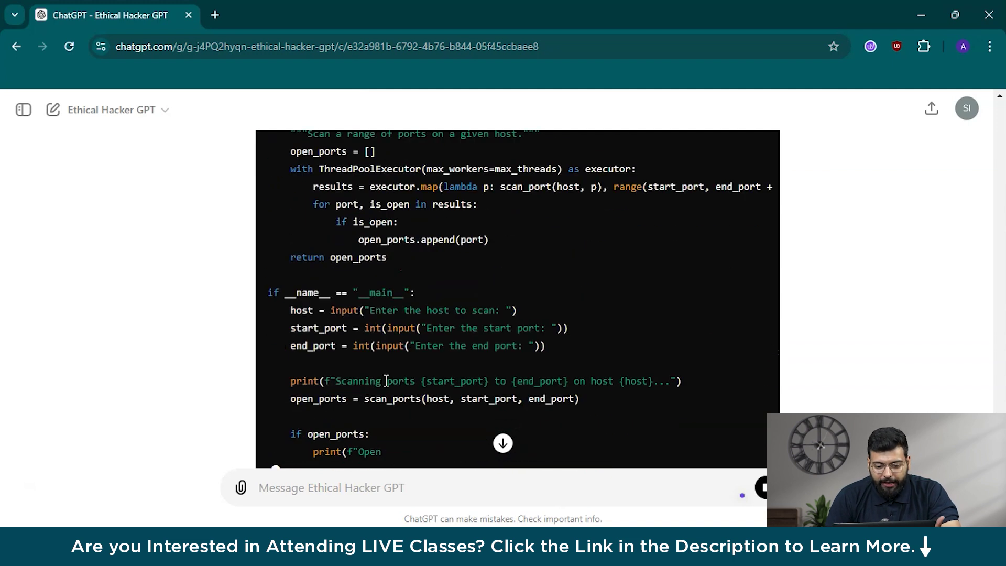
pyautogui.scroll(-4, 384, 379)
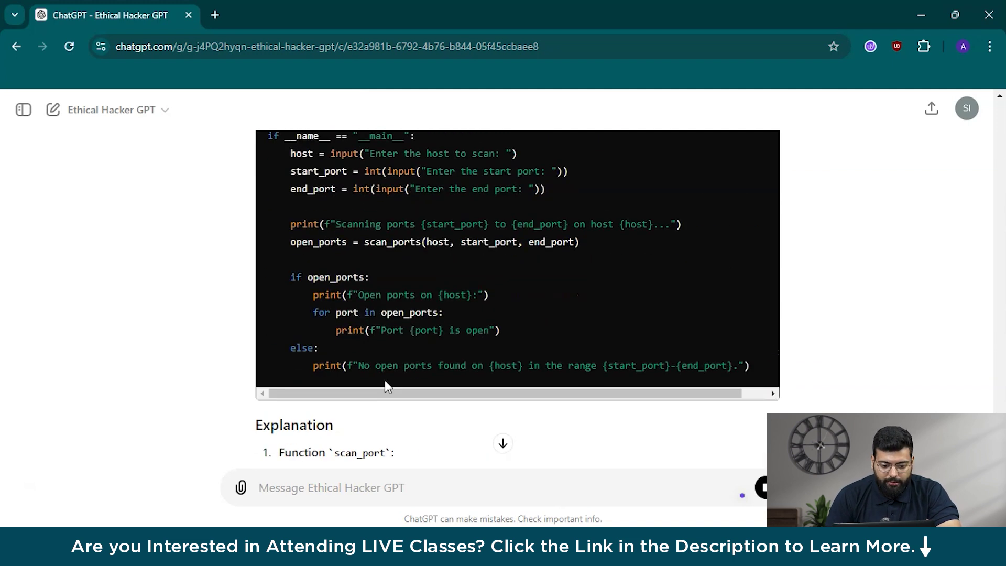
pyautogui.click(269, 321)
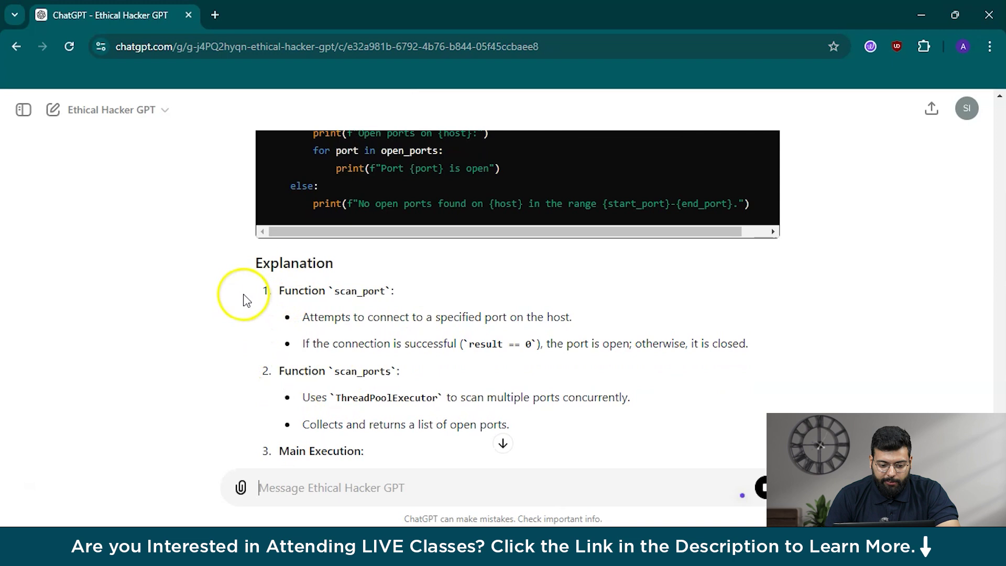
pyautogui.scroll(-2, 420, 314)
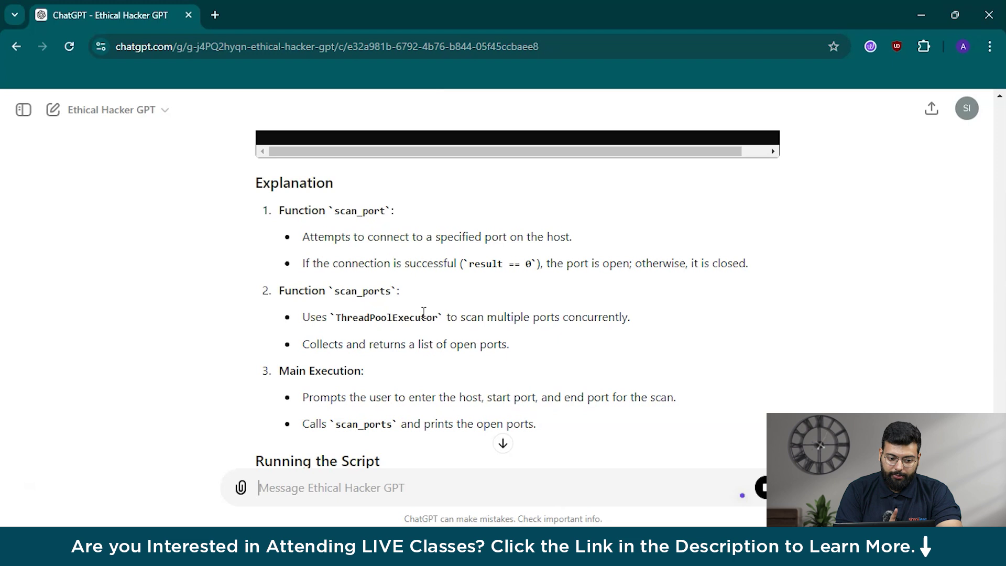
pyautogui.scroll(-6, 425, 269)
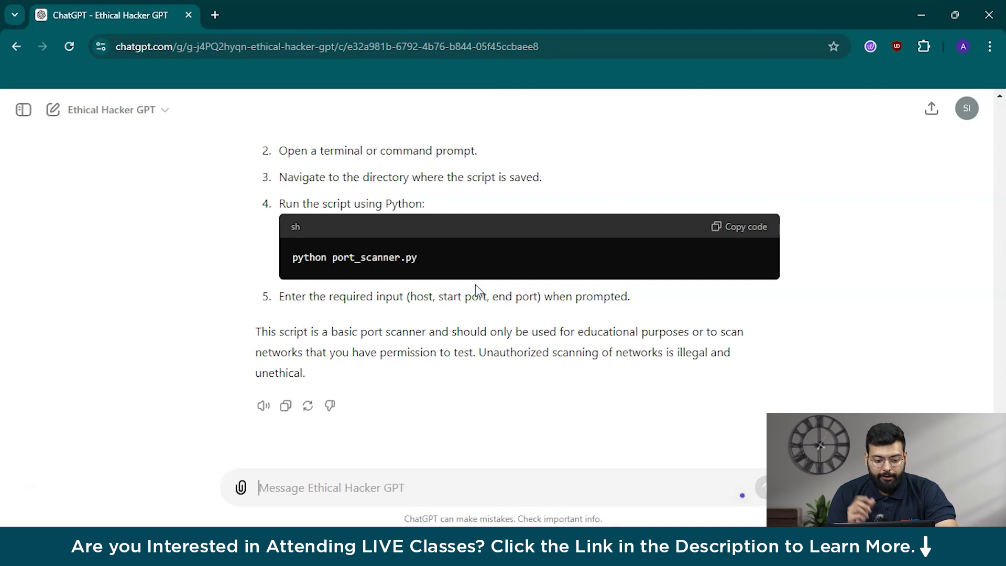
# Ask 'How do i write a bash script to monitor and log unauthorized login attempts'
pyautogui.click(427, 484)
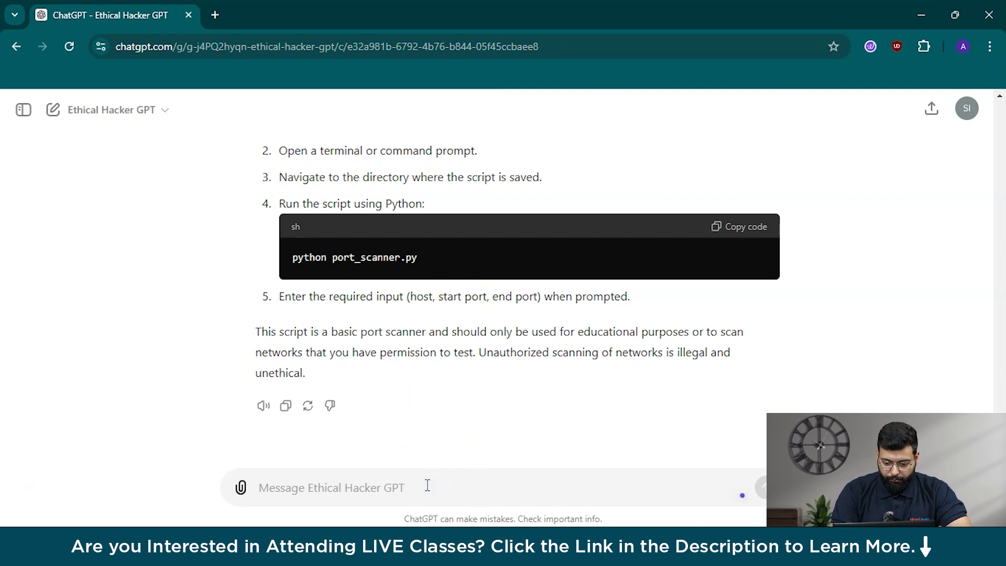
pyautogui.write('How')
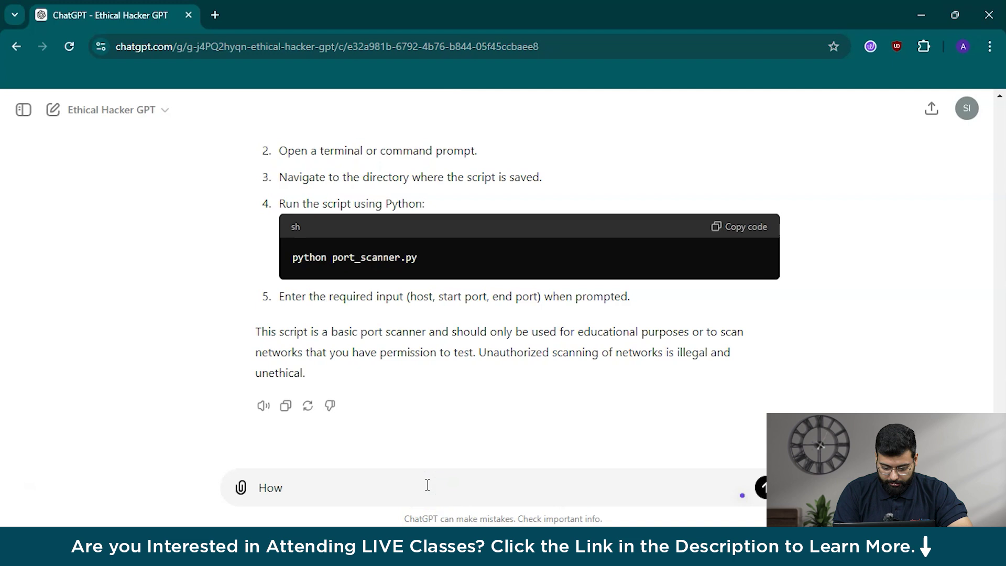
pyautogui.write(' do i wr')
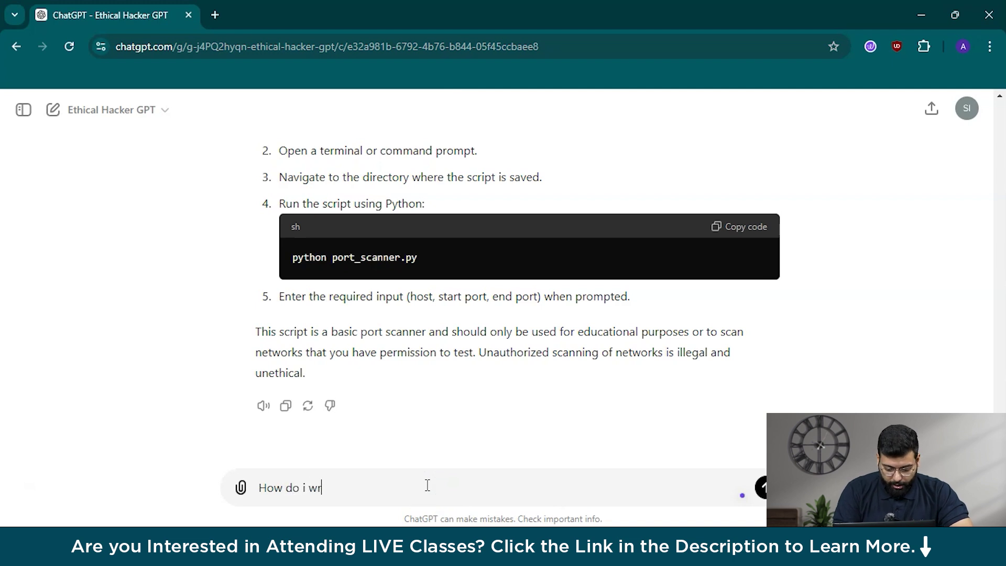
pyautogui.write('ite a')
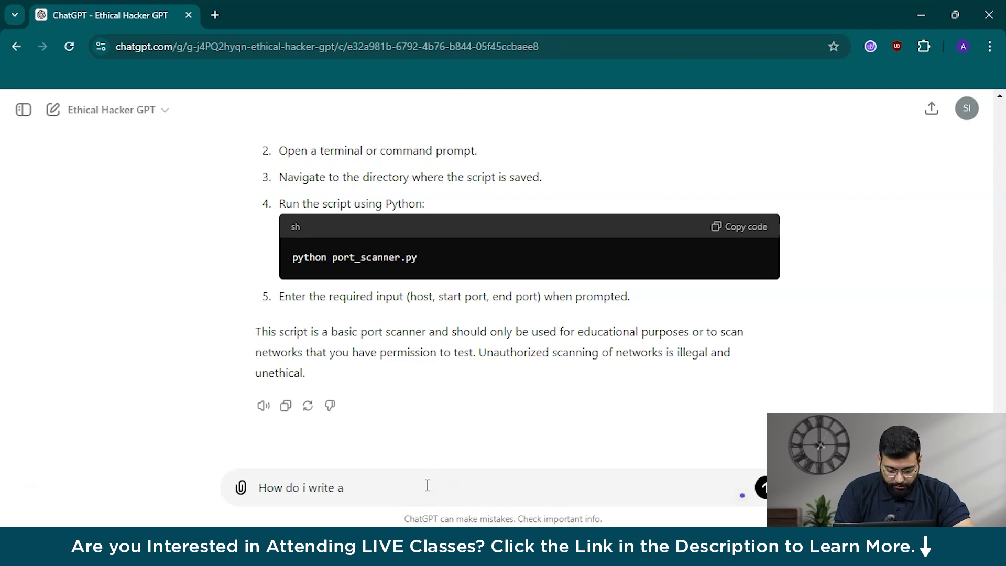
pyautogui.write(' bash script')
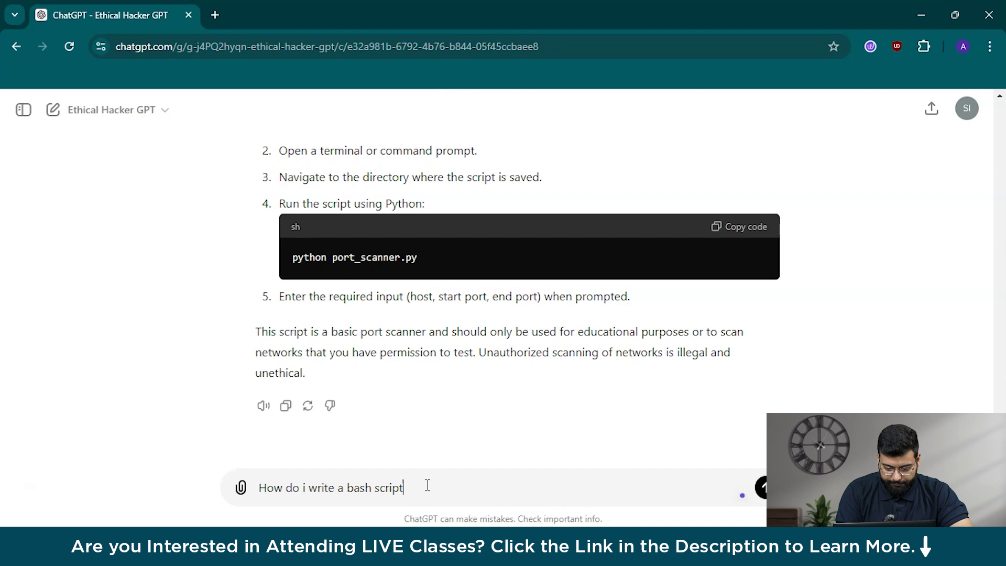
pyautogui.write(' to m')
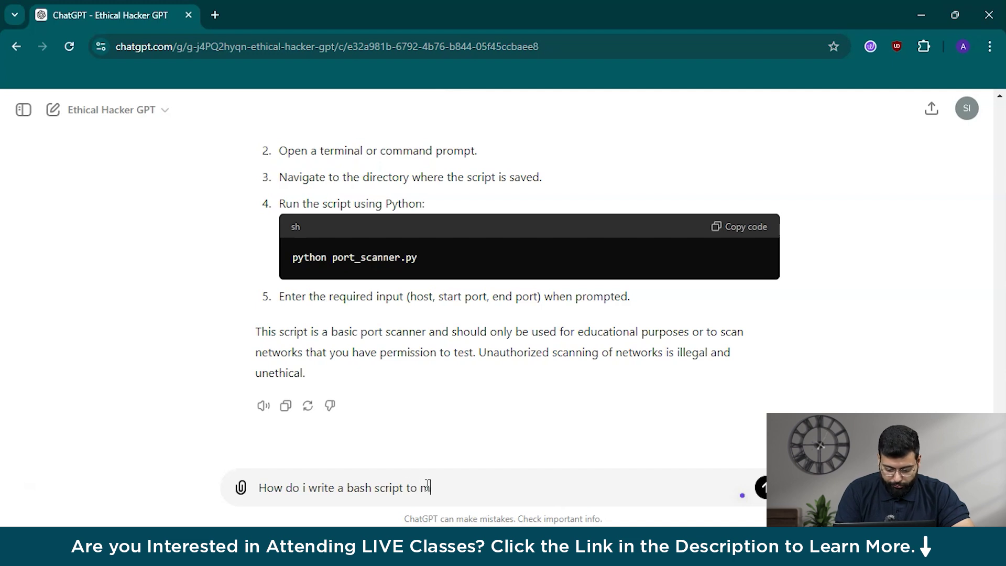
pyautogui.write('onitor ')
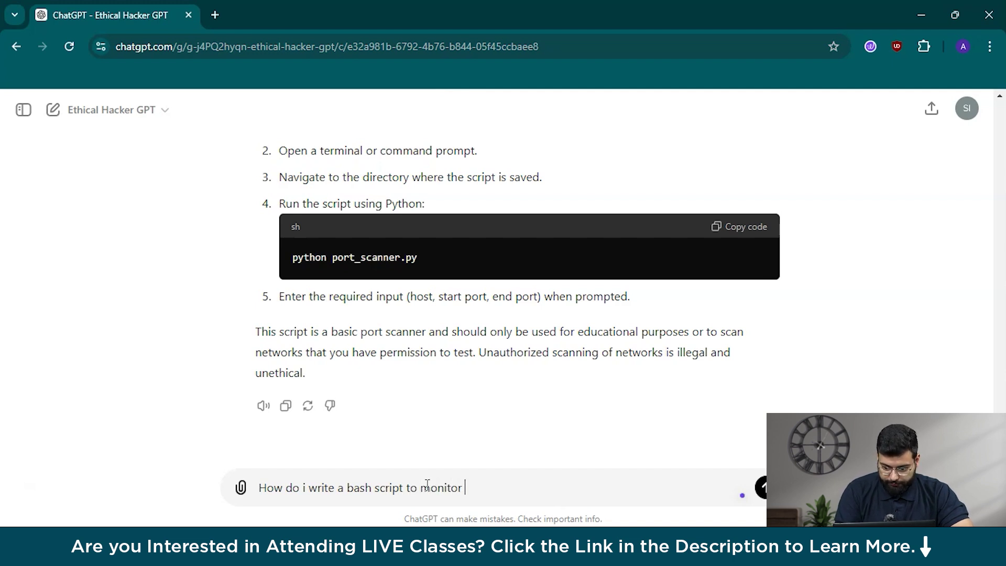
pyautogui.write('and log un')
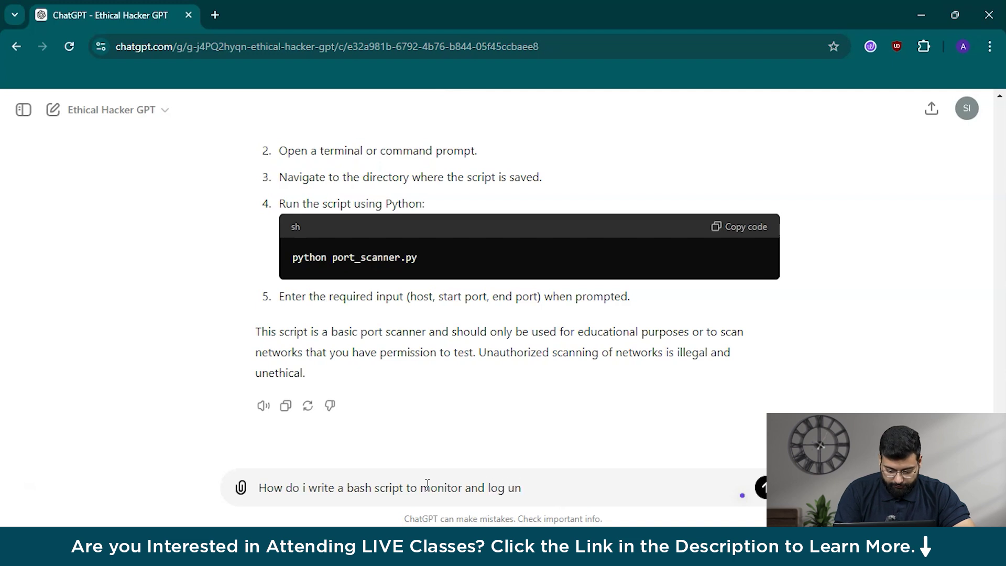
pyautogui.write('authori')
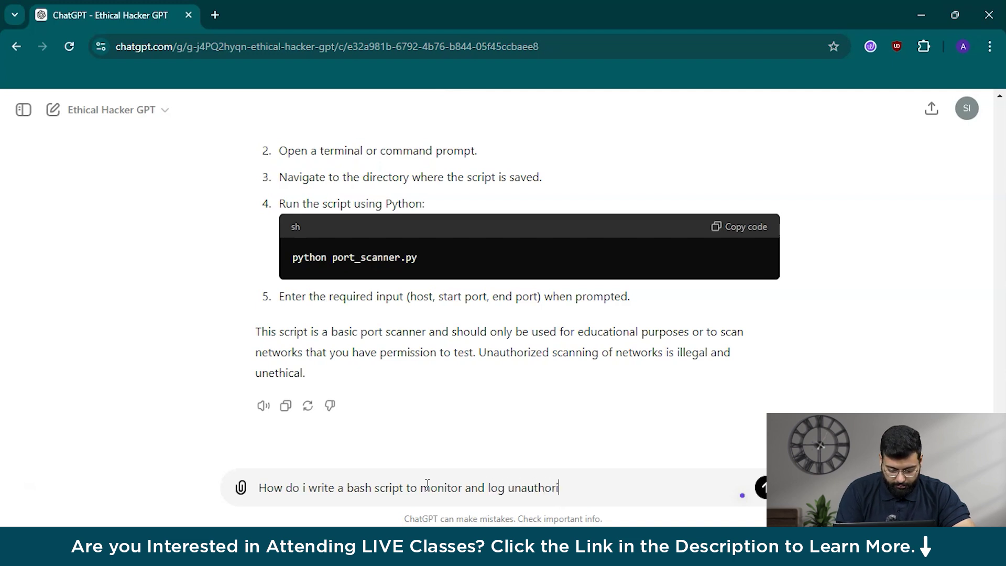
pyautogui.write('zed ')
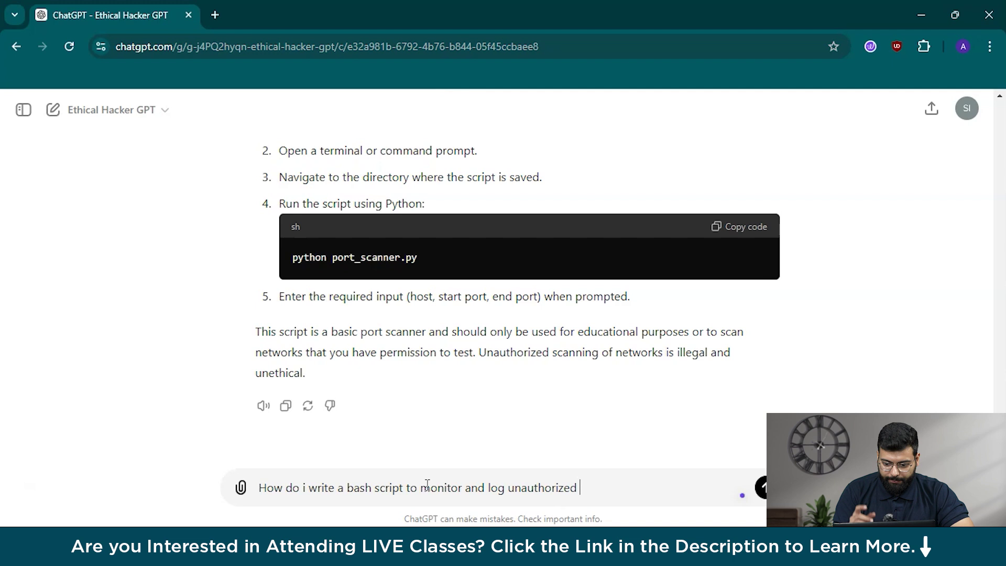
pyautogui.write('login a')
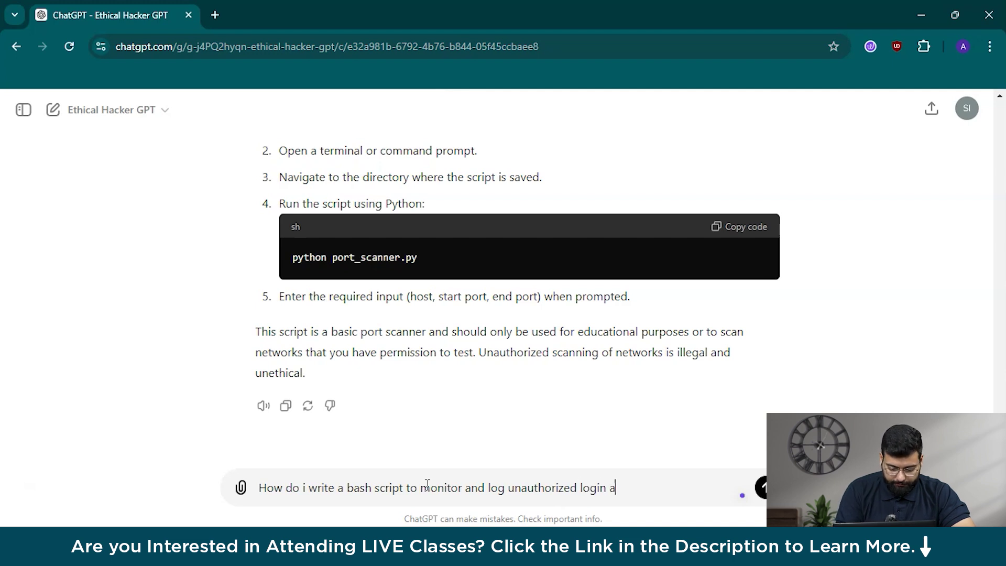
pyautogui.write('ttempts')
pyautogui.press('Return')
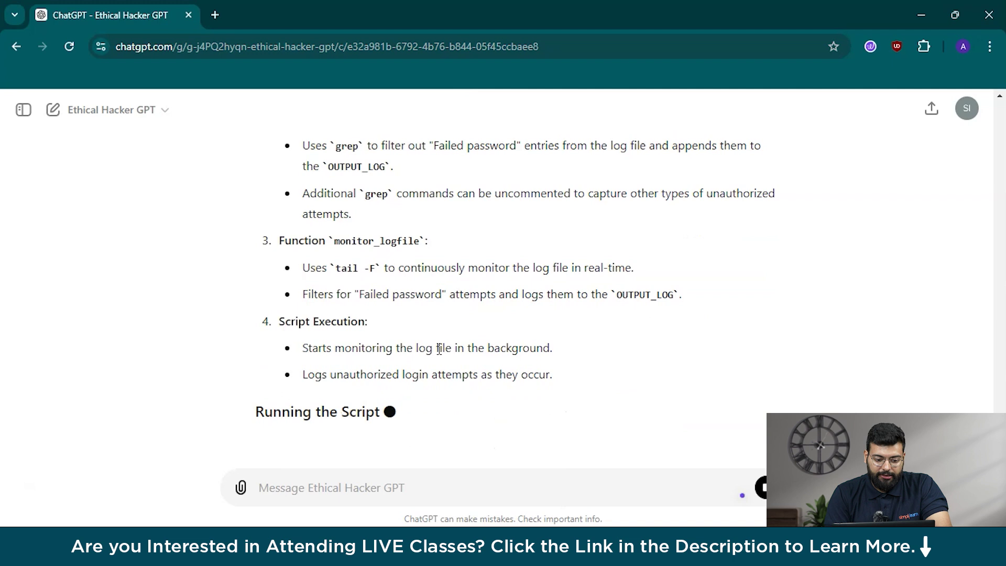
# Review the finished login-monitoring reply from the example script to its responsible-use notes
pyautogui.scroll(6, 439, 348)
pyautogui.scroll(-8, 439, 348)
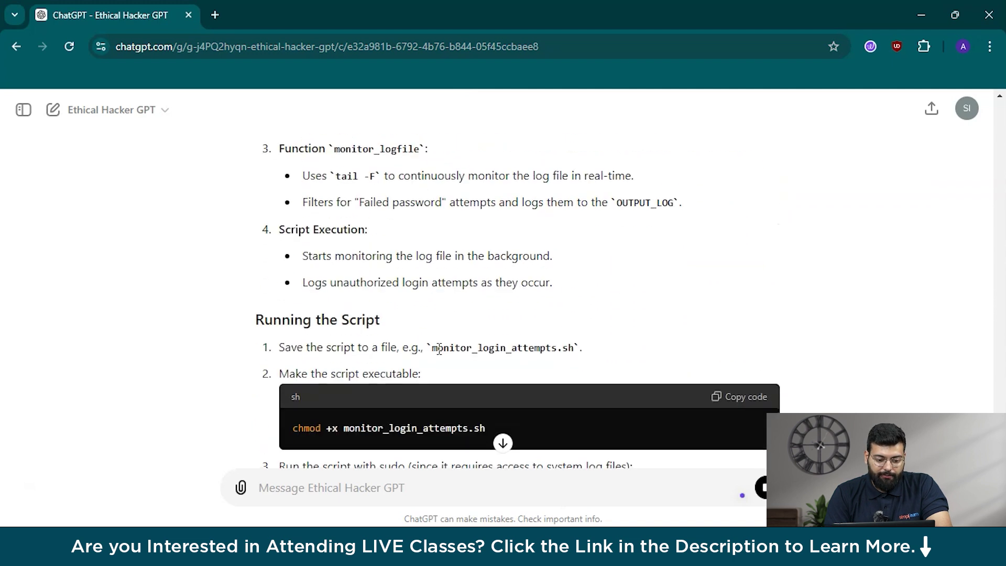
pyautogui.scroll(-2, 439, 349)
pyautogui.scroll(-3, 439, 349)
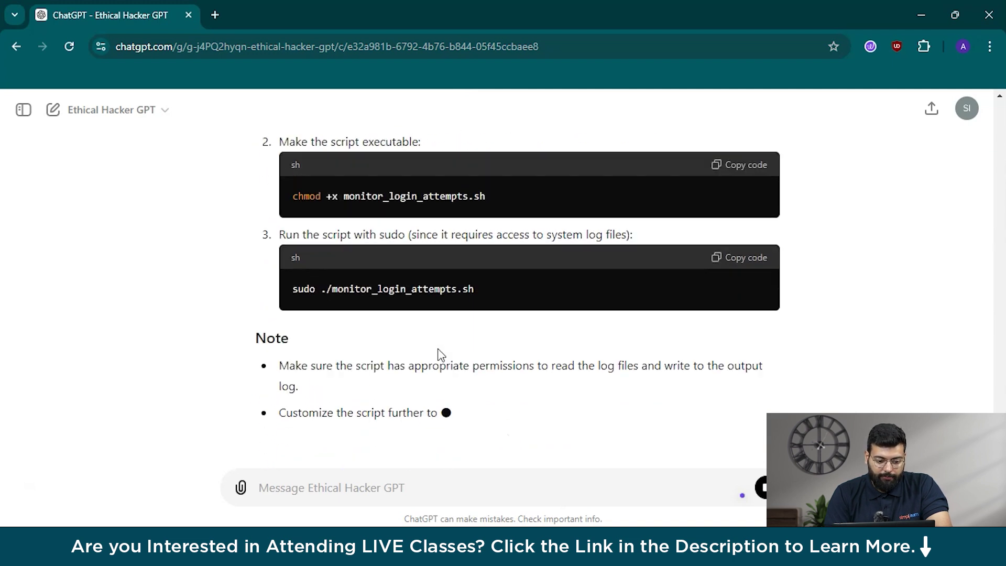
pyautogui.scroll(15, 438, 349)
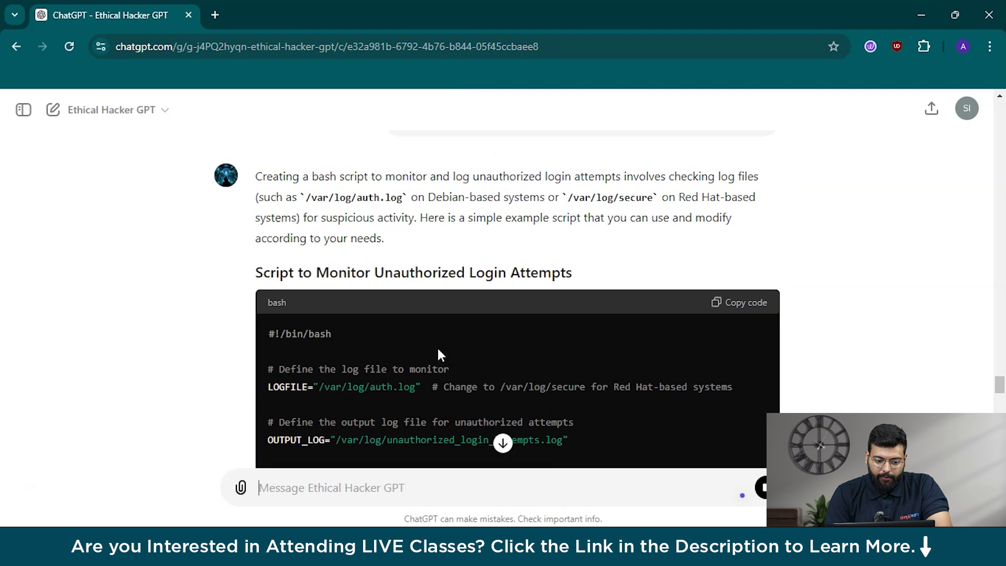
pyautogui.scroll(4, 438, 350)
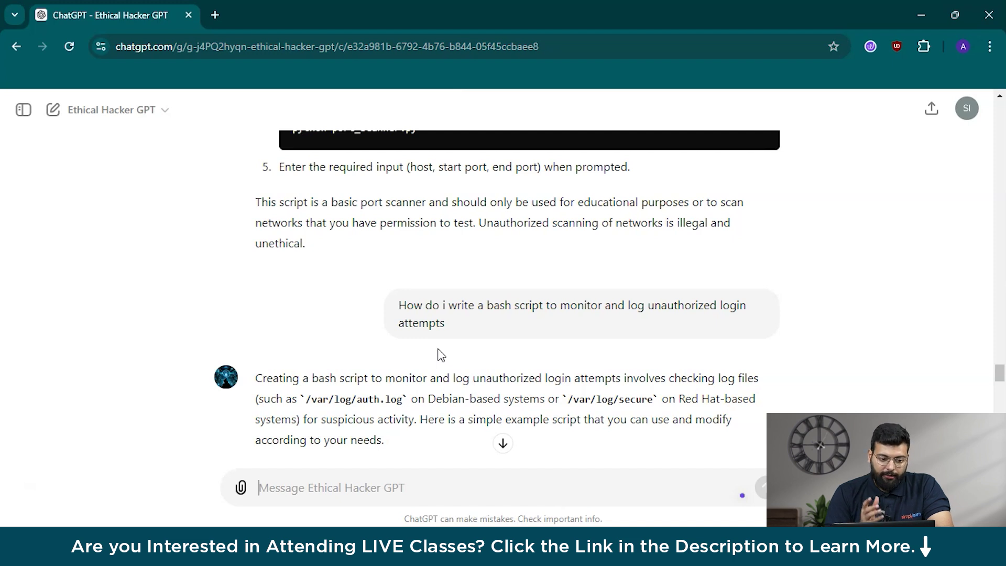
pyautogui.scroll(-2, 524, 361)
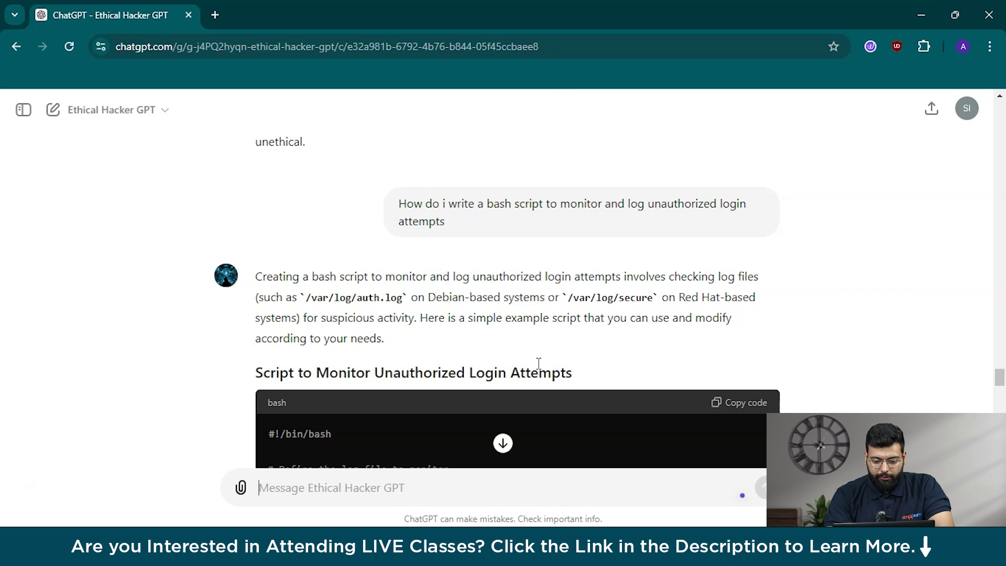
pyautogui.scroll(-15, 539, 363)
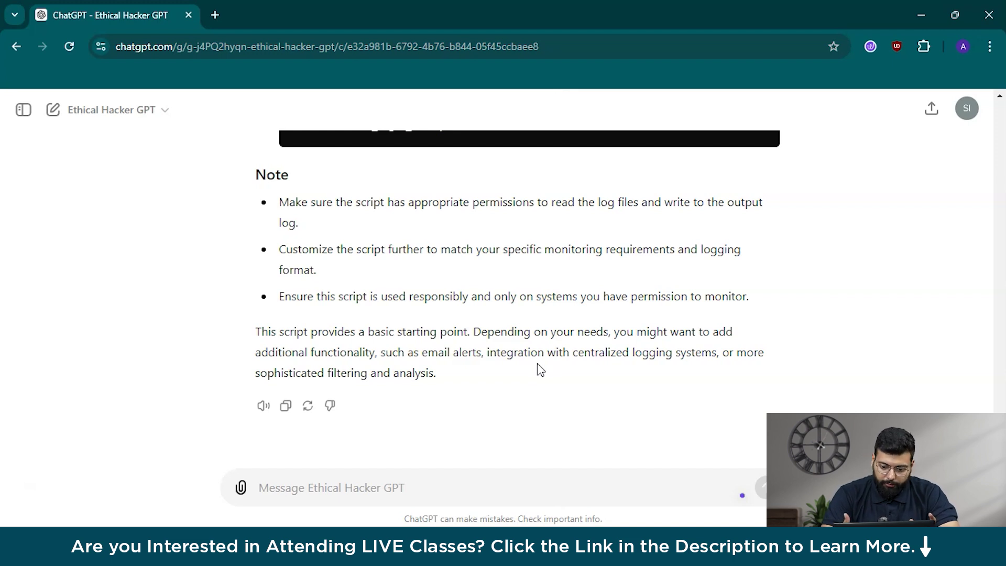
# Ask how to configure and use Burp Suite for web application testing
pyautogui.write('can ')
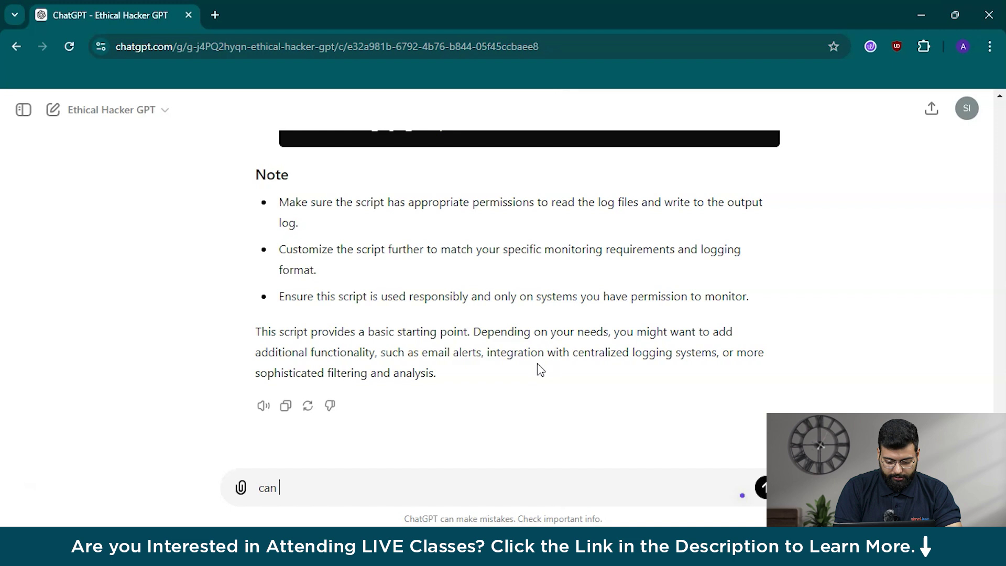
pyautogui.write('you e')
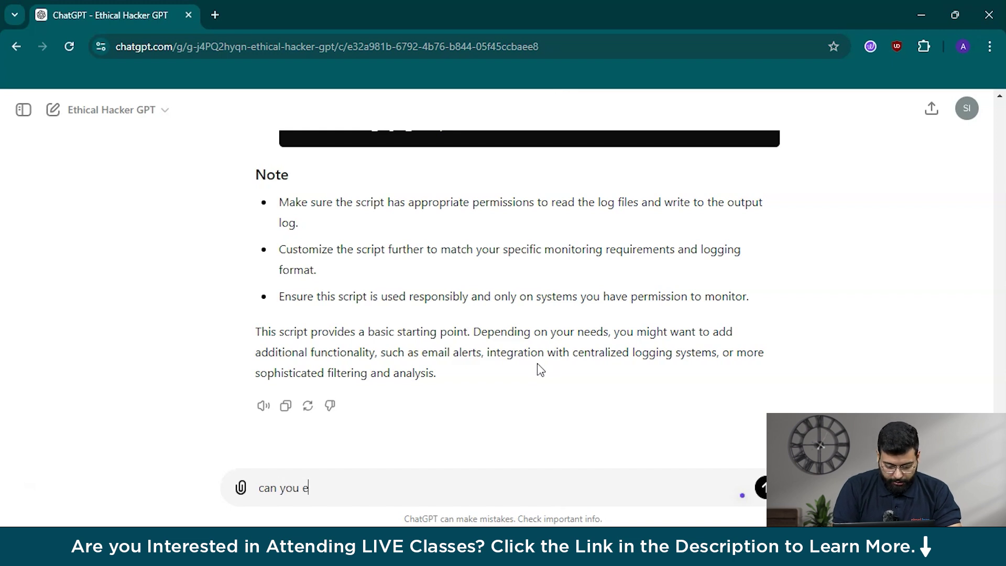
pyautogui.write('xplain h')
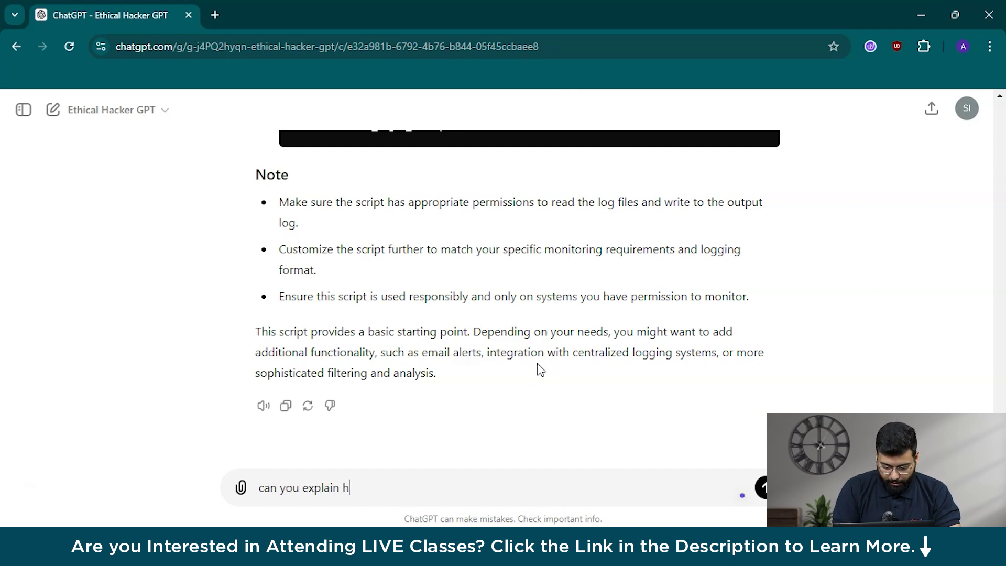
pyautogui.write('oe w')
pyautogui.press('BackSpace')
pyautogui.press('BackSpace')
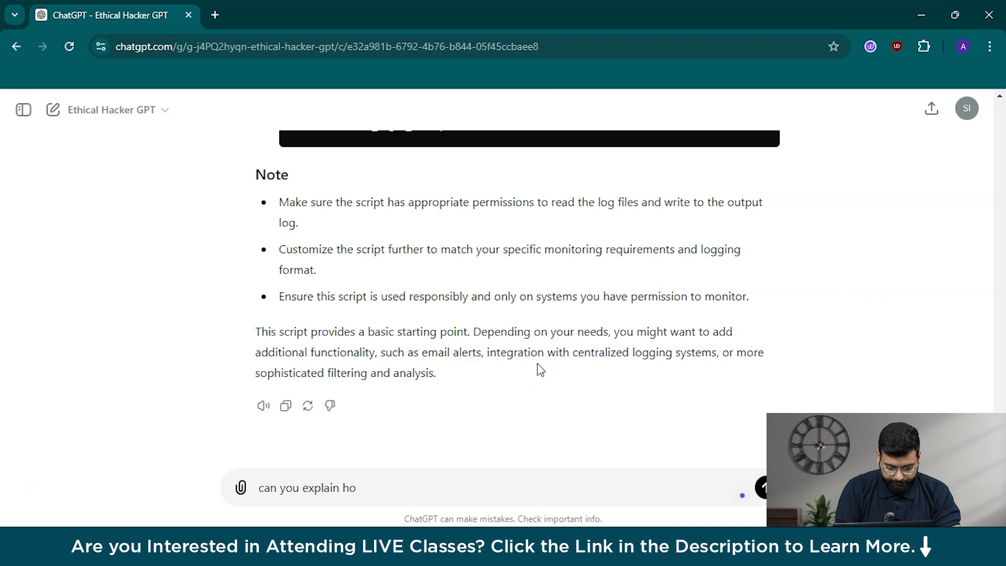
pyautogui.write('w to conf')
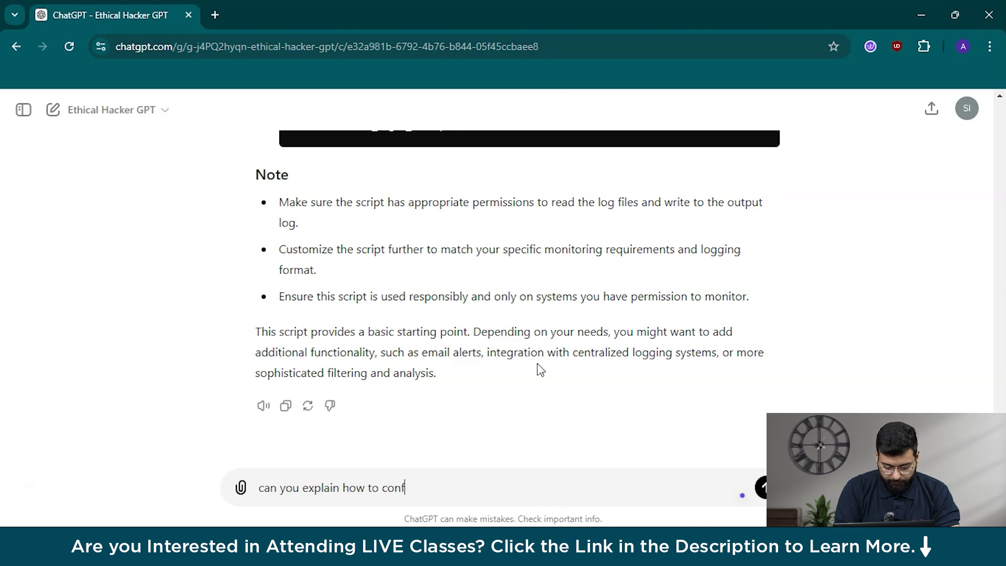
pyautogui.write('igure a')
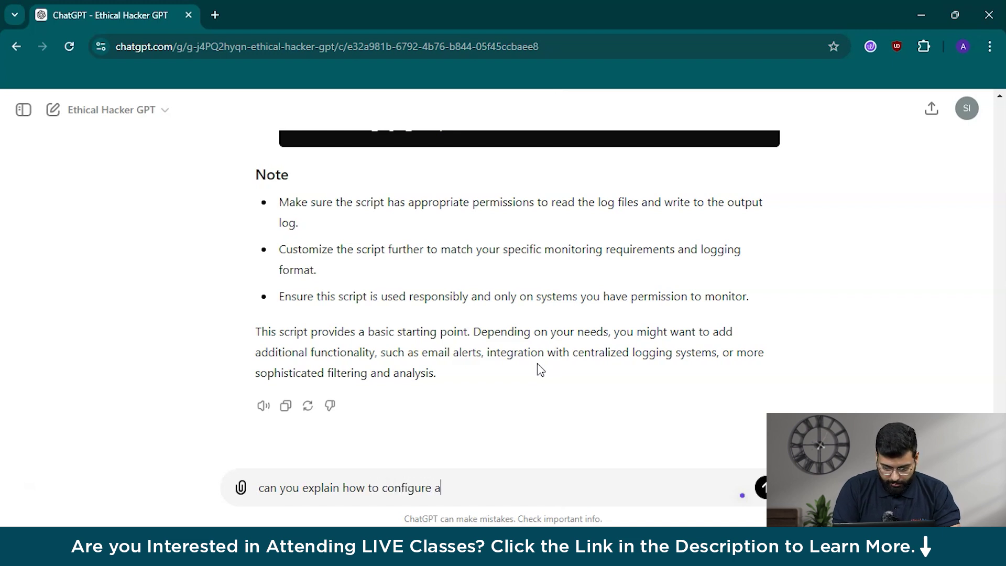
pyautogui.write('nd use b')
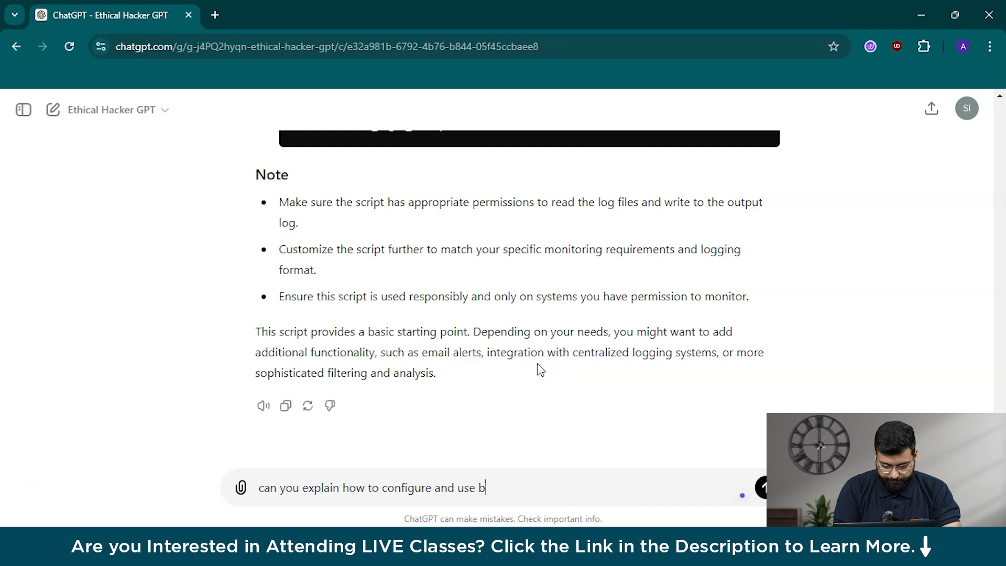
pyautogui.write('urpsuite')
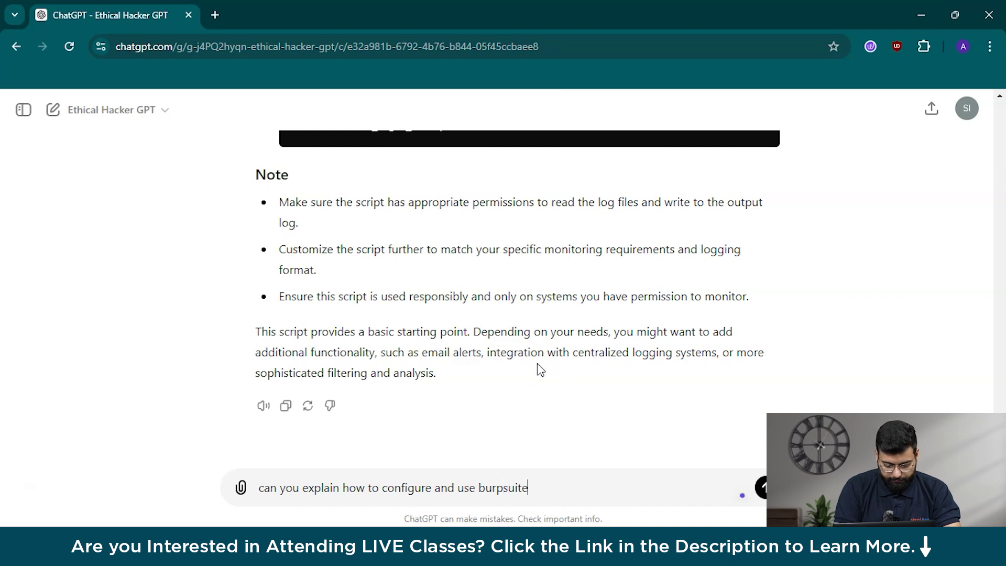
pyautogui.write(' fo')
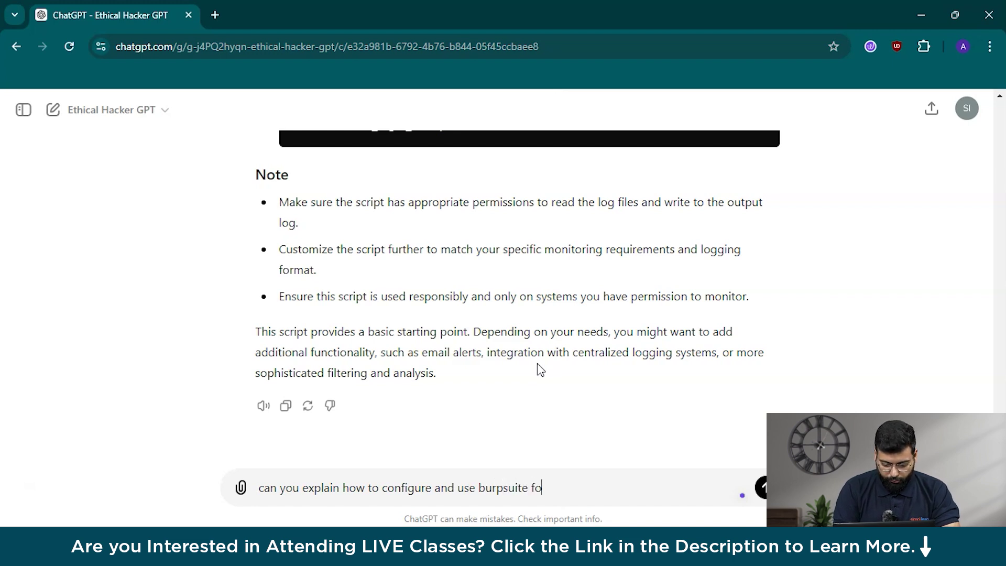
pyautogui.write('r we')
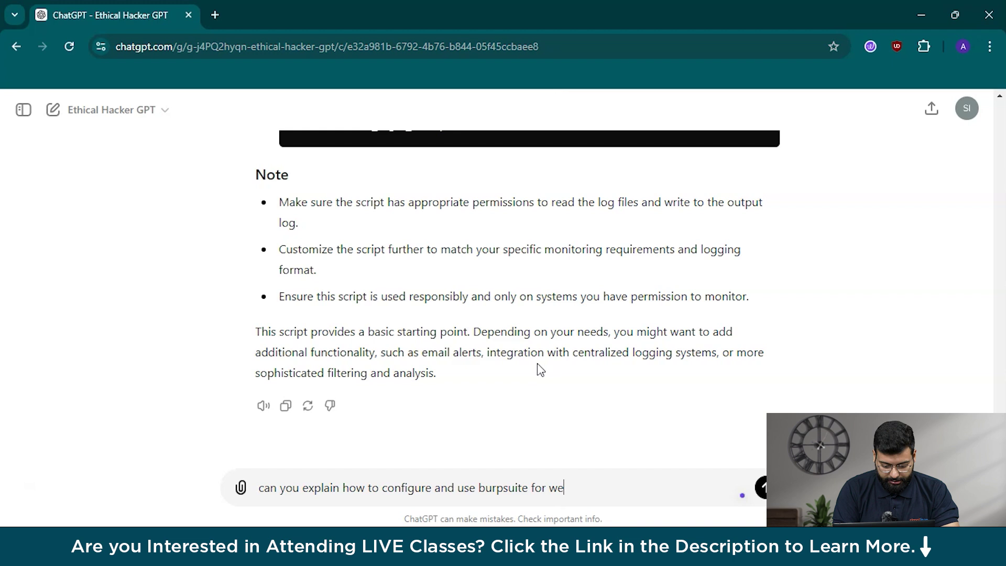
pyautogui.write('b applicati')
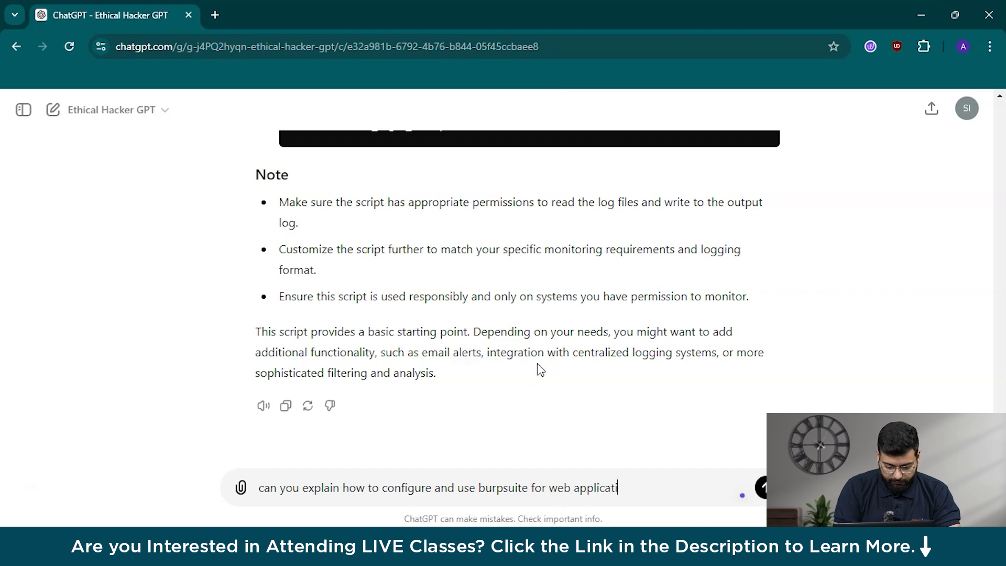
pyautogui.write('on testing')
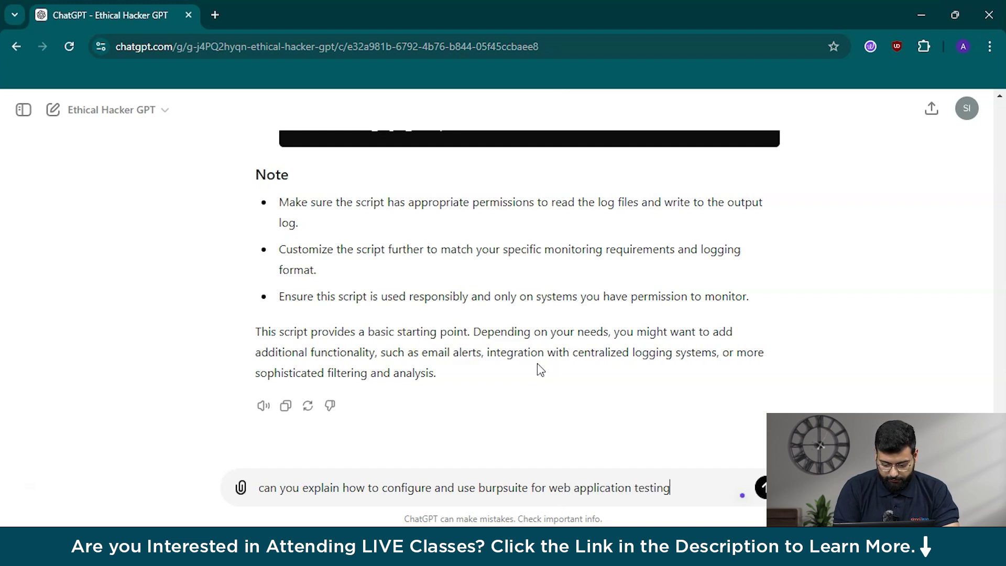
pyautogui.press('Return')
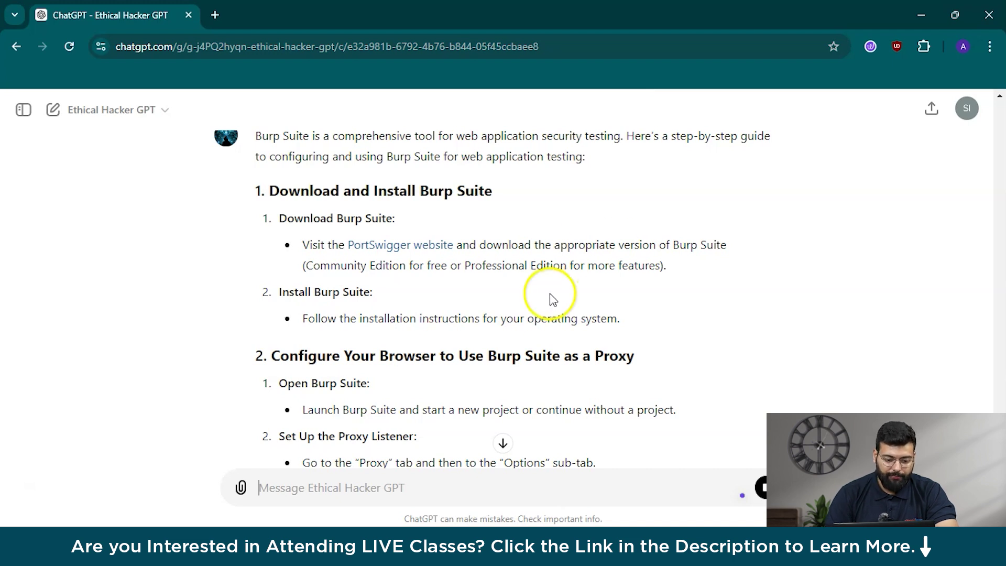
# Read the Burp Suite guide from installation and proxy setup through its tools and Conclusion
pyautogui.scroll(3, 341, 298)
pyautogui.scroll(-3, 348, 302)
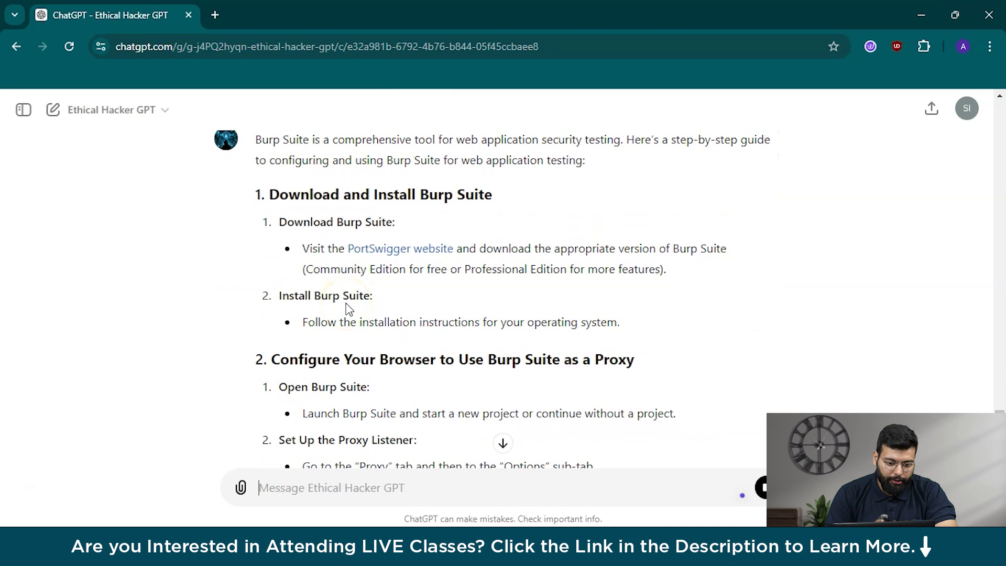
pyautogui.scroll(-3, 348, 309)
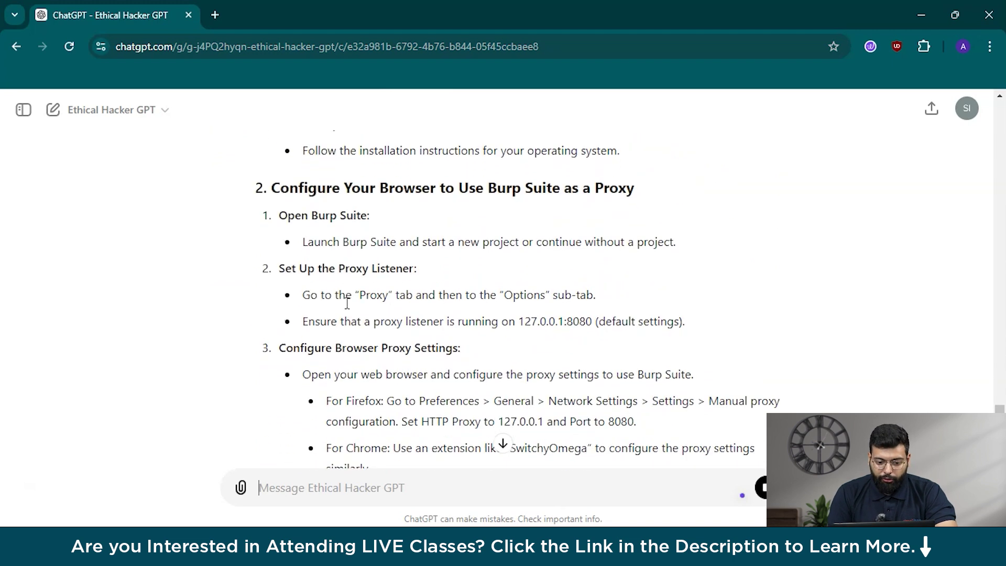
pyautogui.scroll(-5, 348, 309)
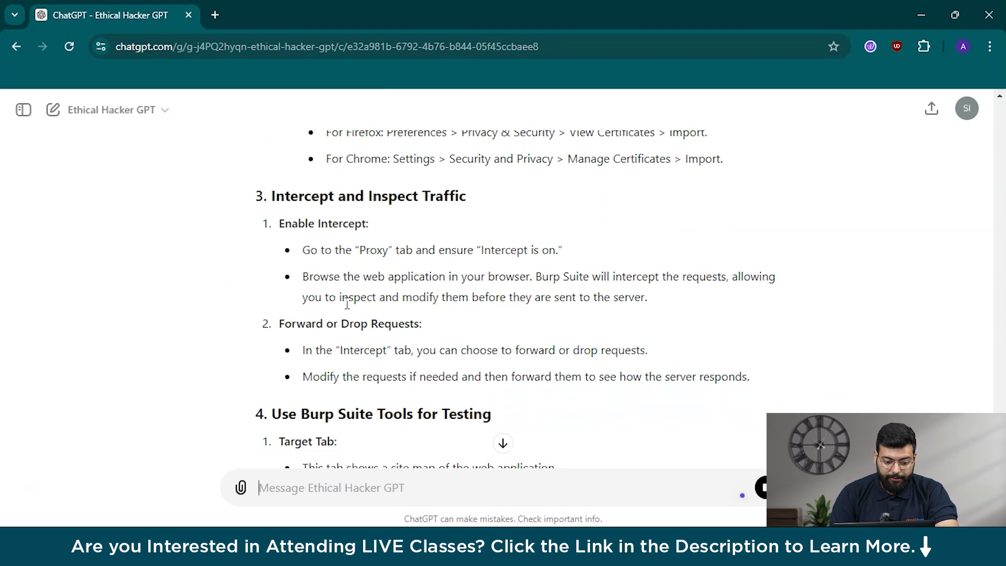
pyautogui.scroll(-7, 347, 303)
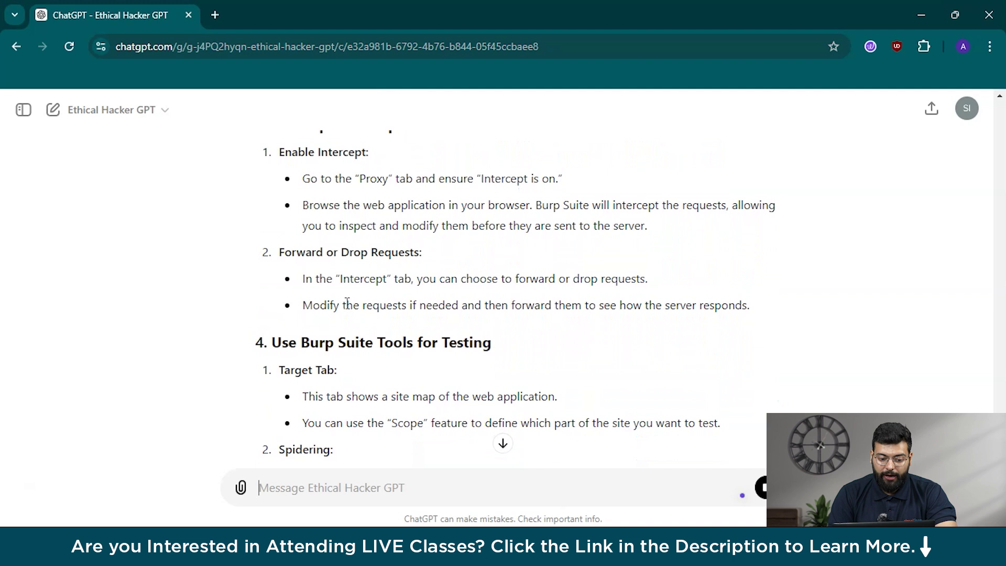
pyautogui.scroll(5, 347, 304)
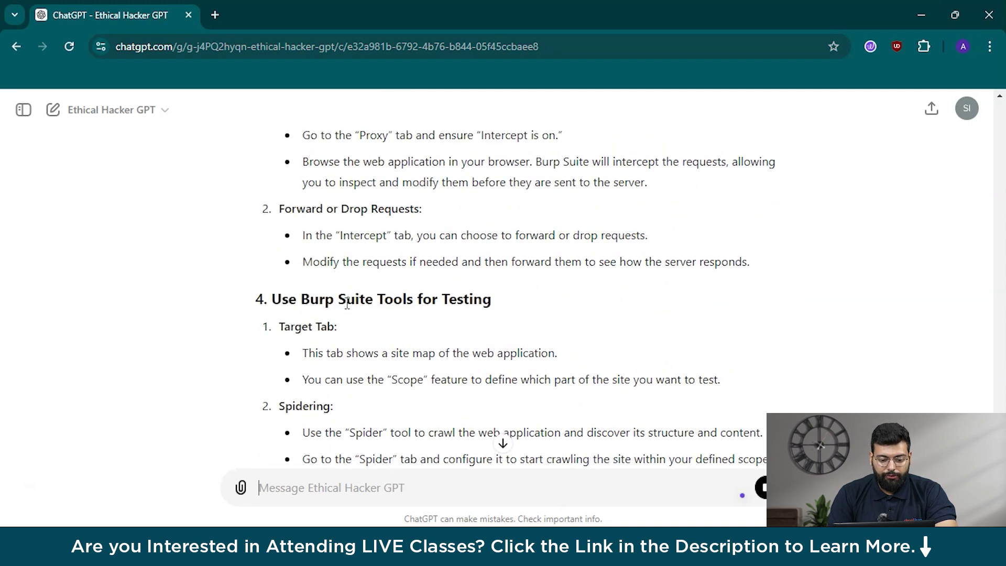
pyautogui.scroll(-10, 347, 304)
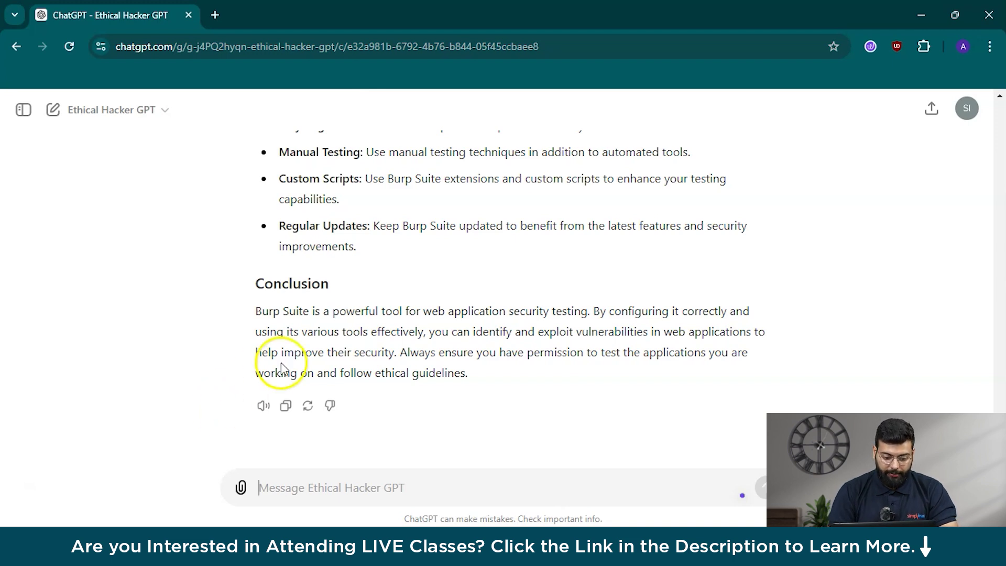
# Ask 'can you provide a script to collect system logs for forensic analysis'
pyautogui.click(334, 491)
pyautogui.write('can you')
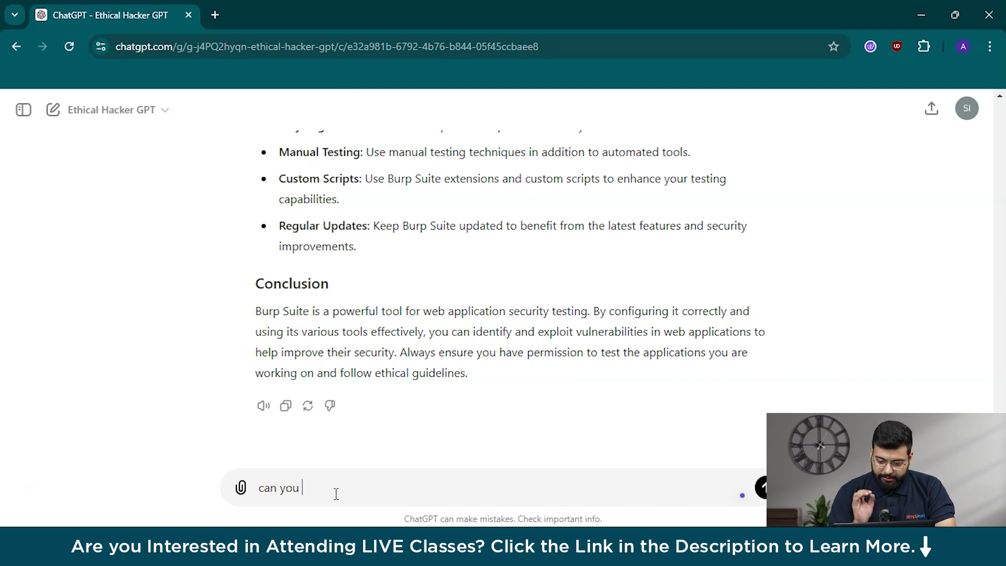
pyautogui.write('provid')
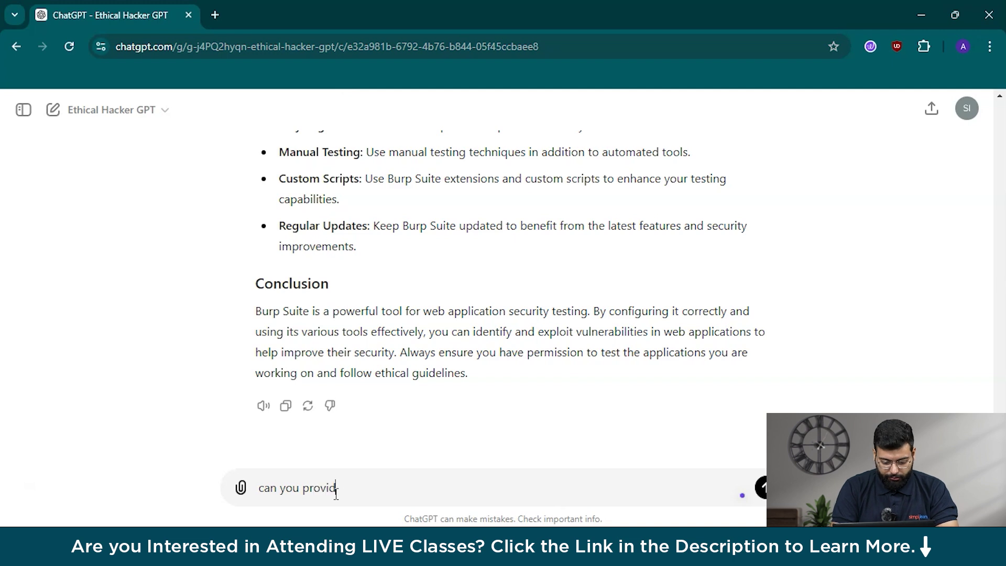
pyautogui.write('e a scrip')
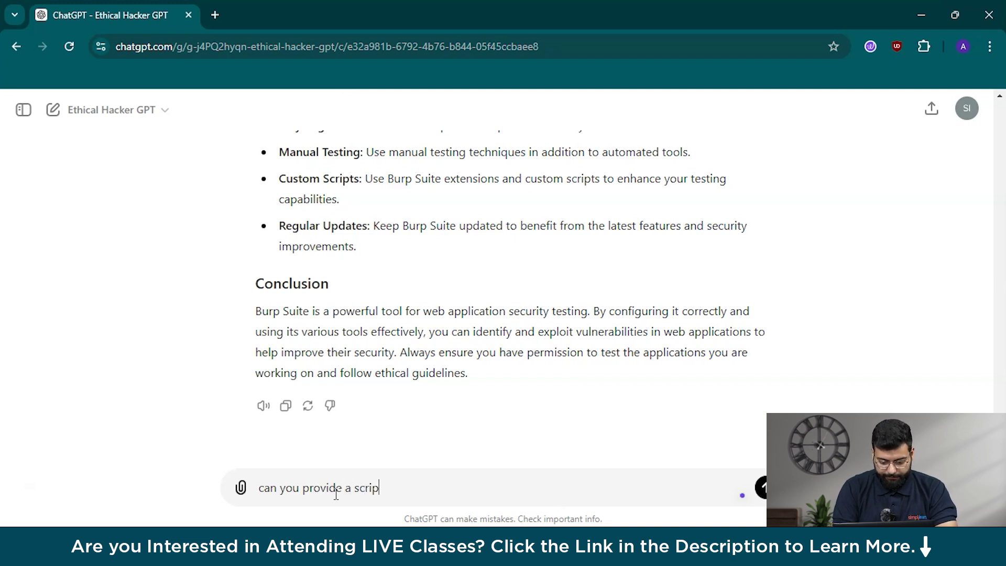
pyautogui.write('t to co')
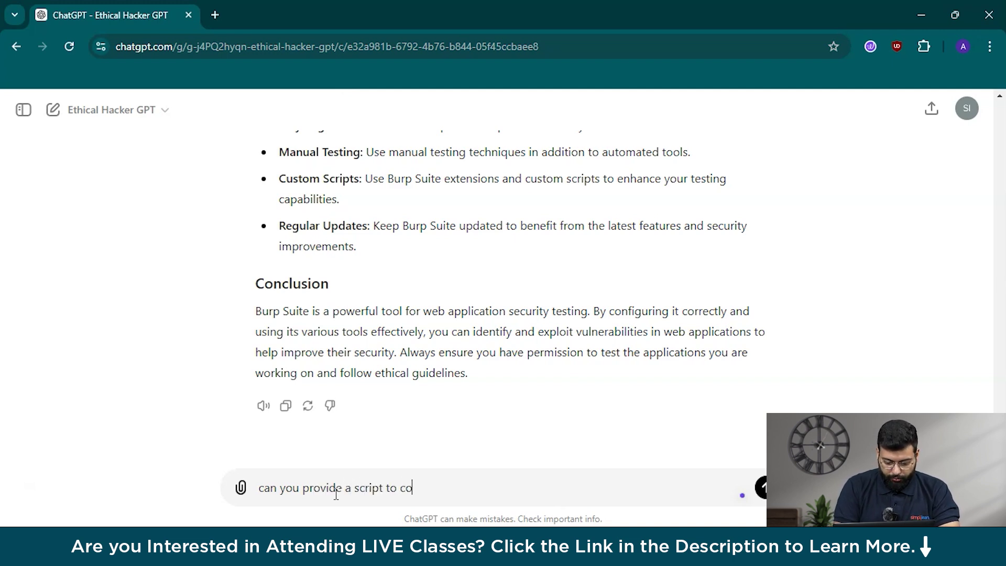
pyautogui.write('llect s')
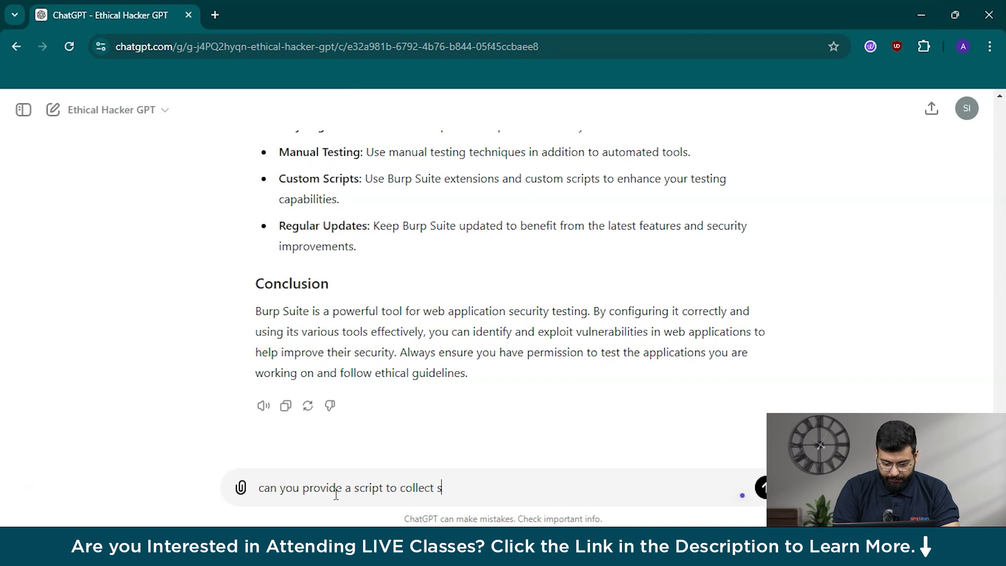
pyautogui.write('ystem log')
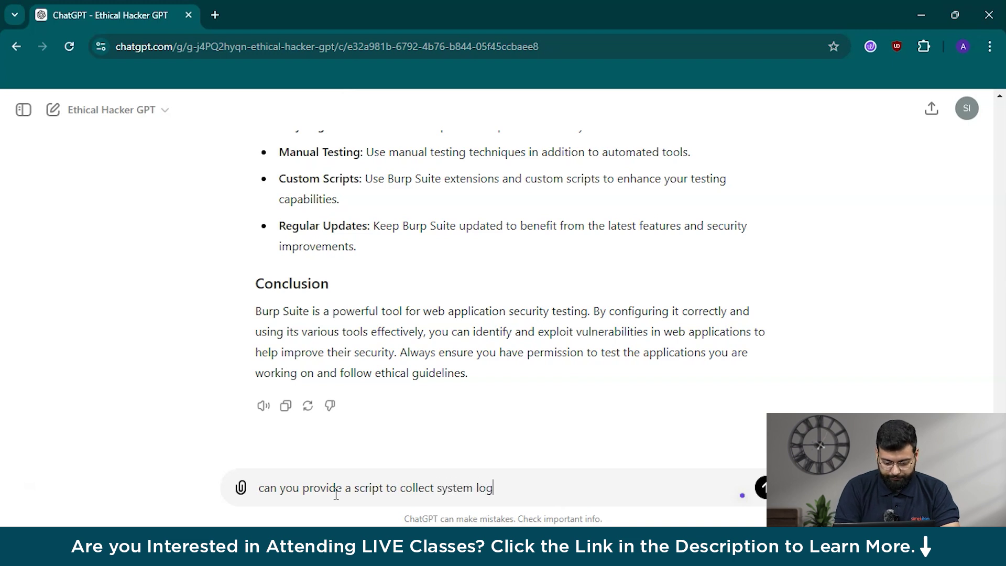
pyautogui.write('s for for')
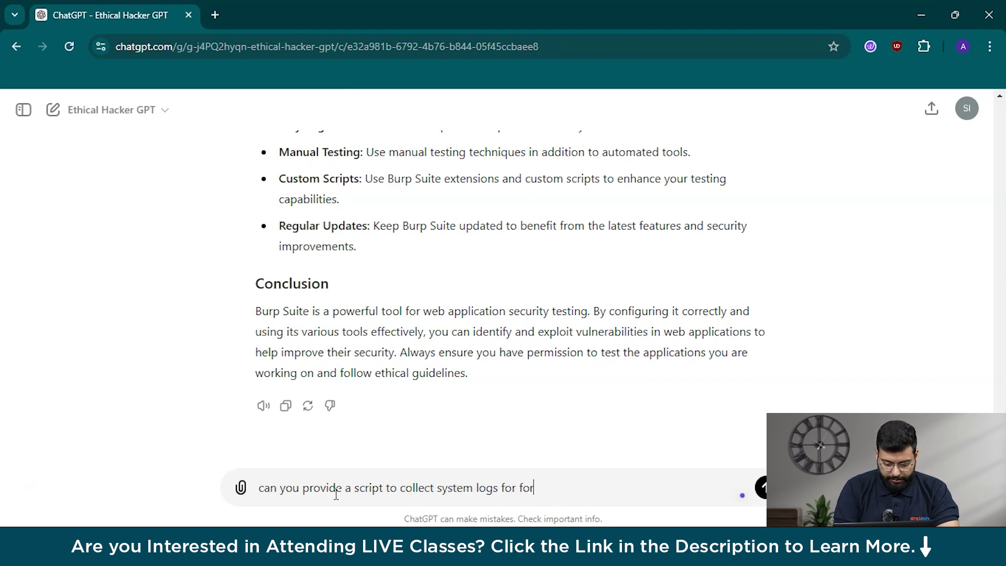
pyautogui.write('ensic analysis')
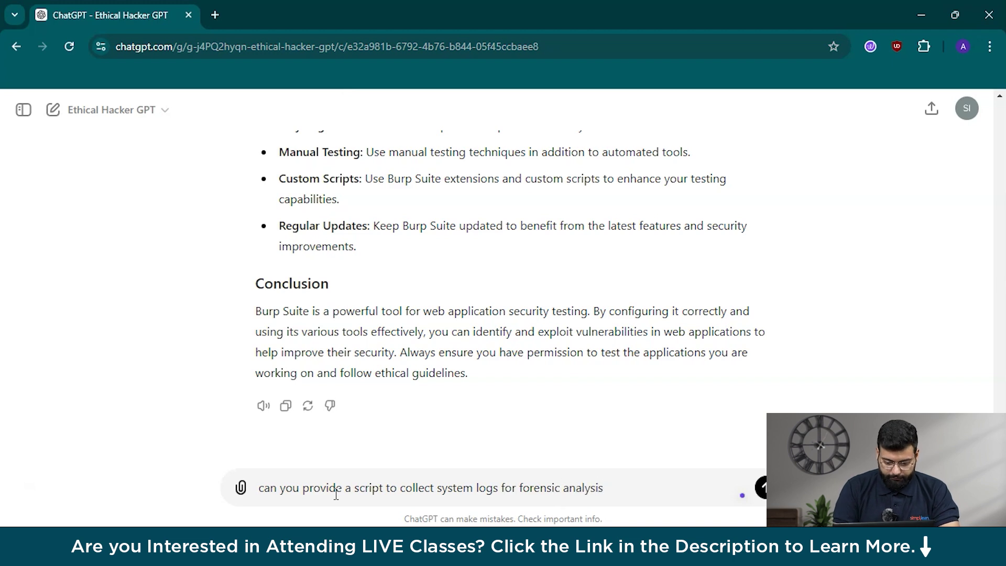
pyautogui.press('Return')
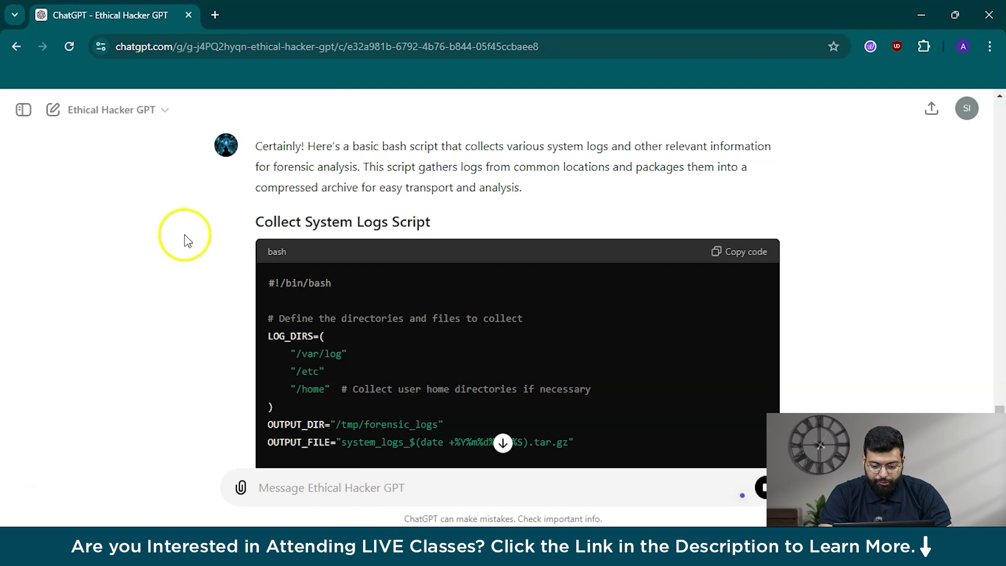
pyautogui.scroll(-2, 265, 259)
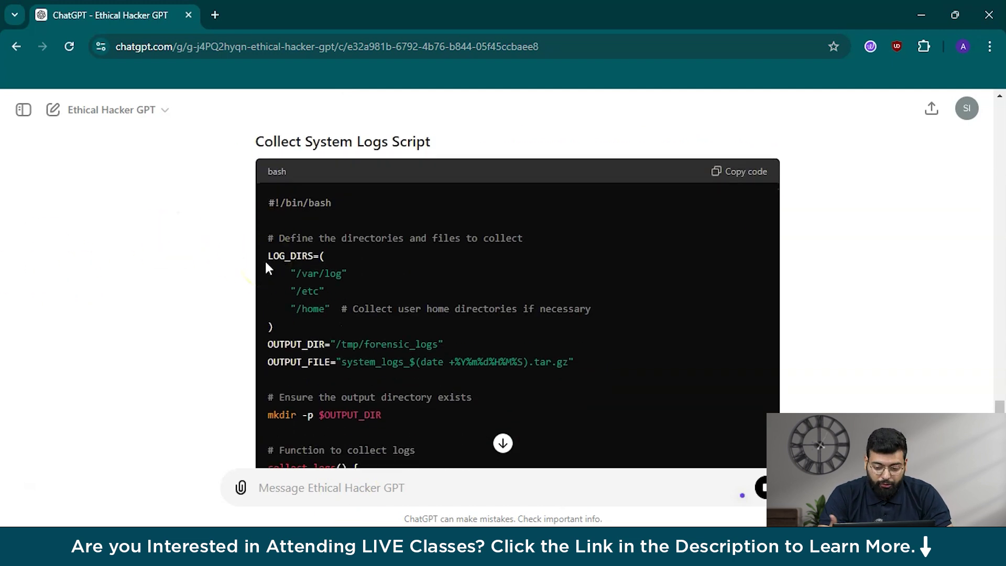
pyautogui.scroll(-1, 266, 265)
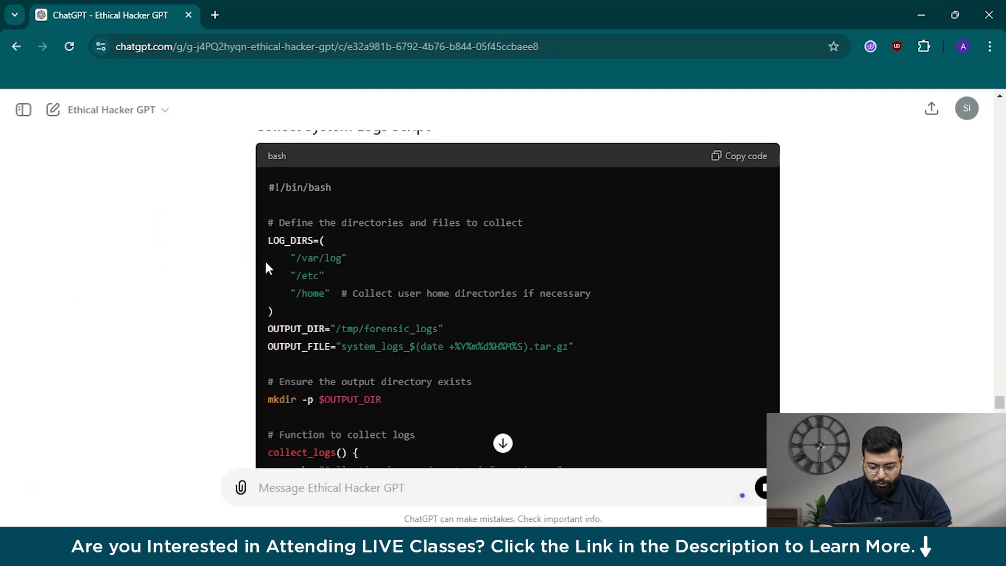
pyautogui.scroll(-4, 451, 296)
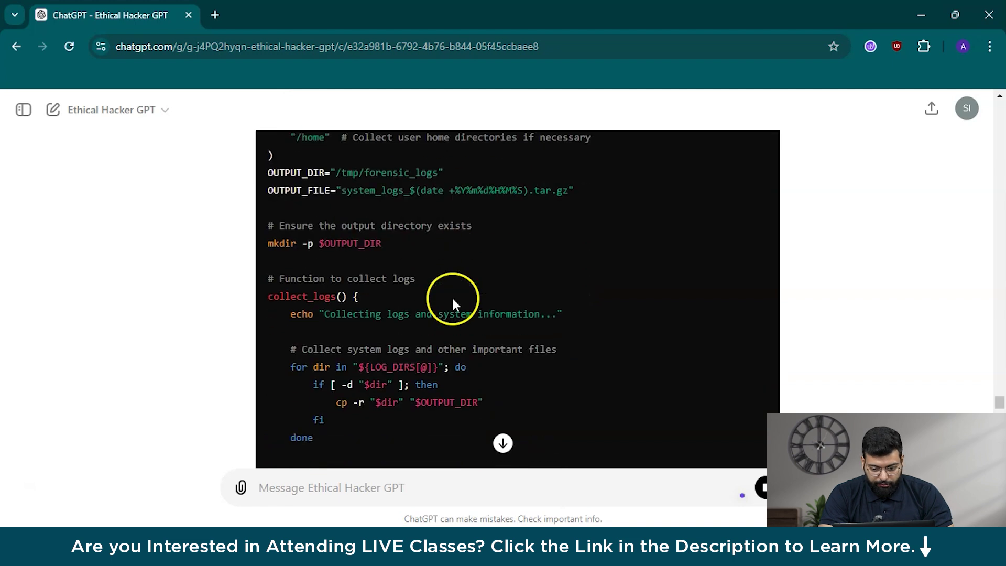
pyautogui.scroll(-3, 451, 299)
pyautogui.scroll(-2, 453, 301)
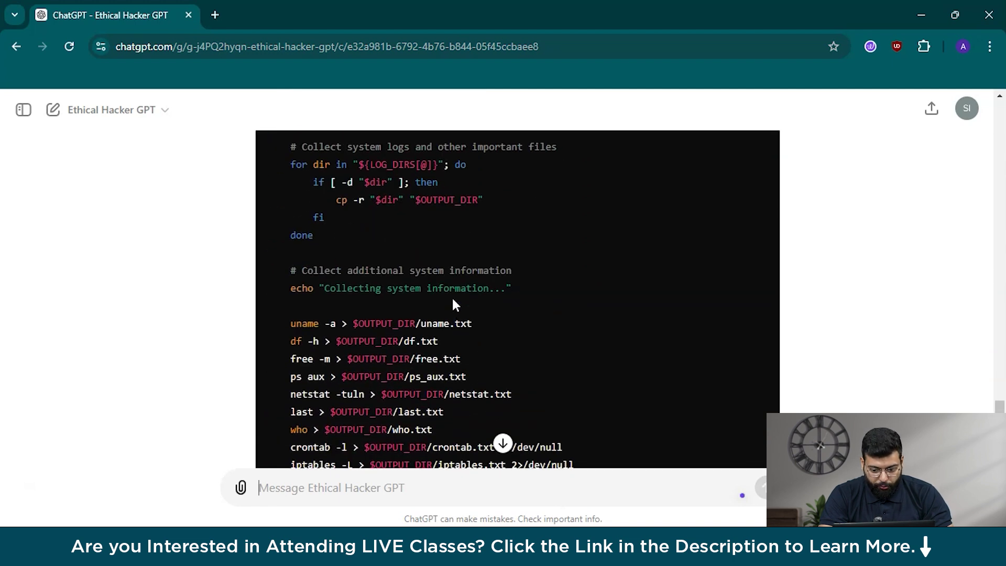
pyautogui.scroll(4, 453, 301)
pyautogui.scroll(5, 454, 298)
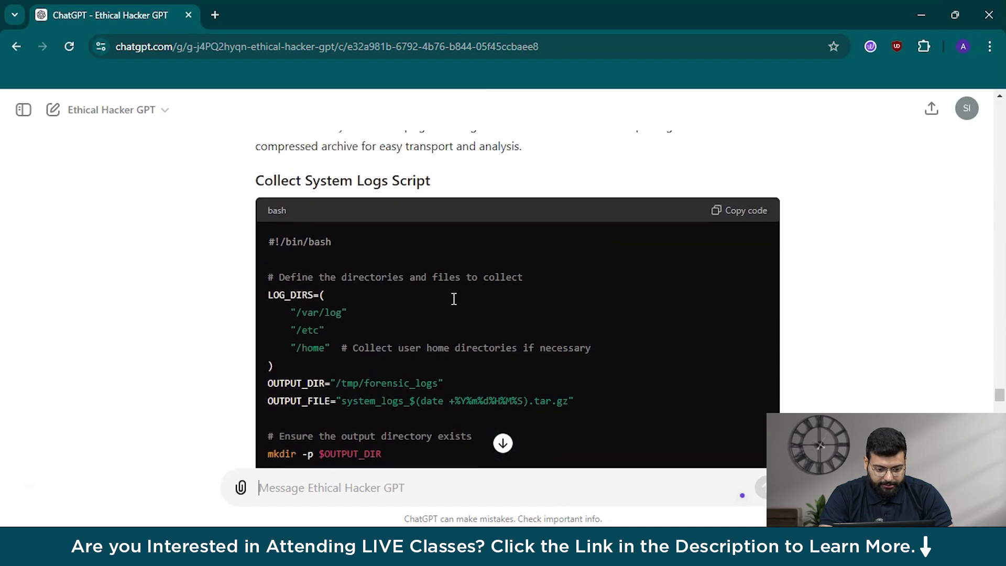
pyautogui.scroll(-2, 454, 299)
pyautogui.scroll(2, 454, 299)
pyautogui.scroll(2, 453, 298)
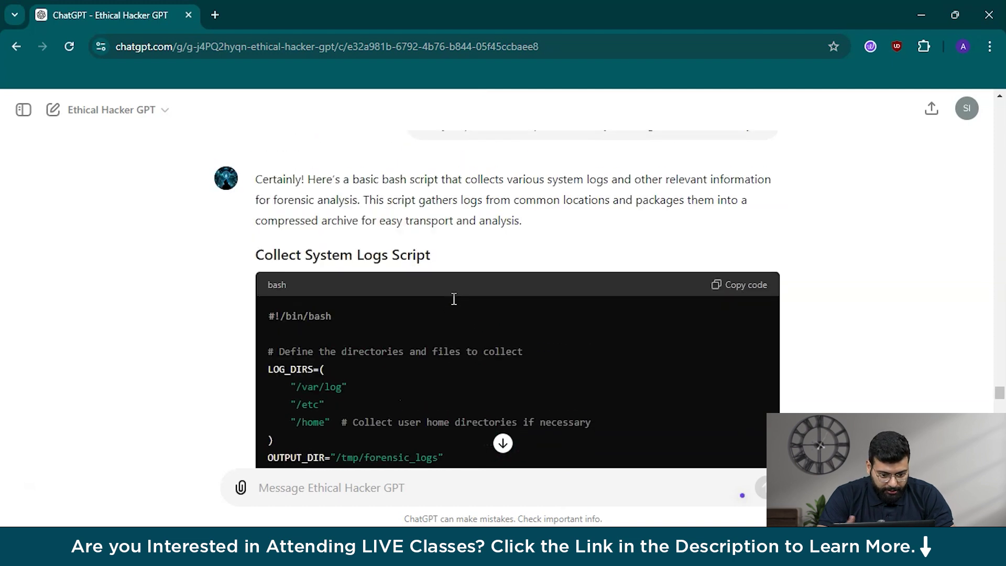
pyautogui.scroll(-15, 454, 299)
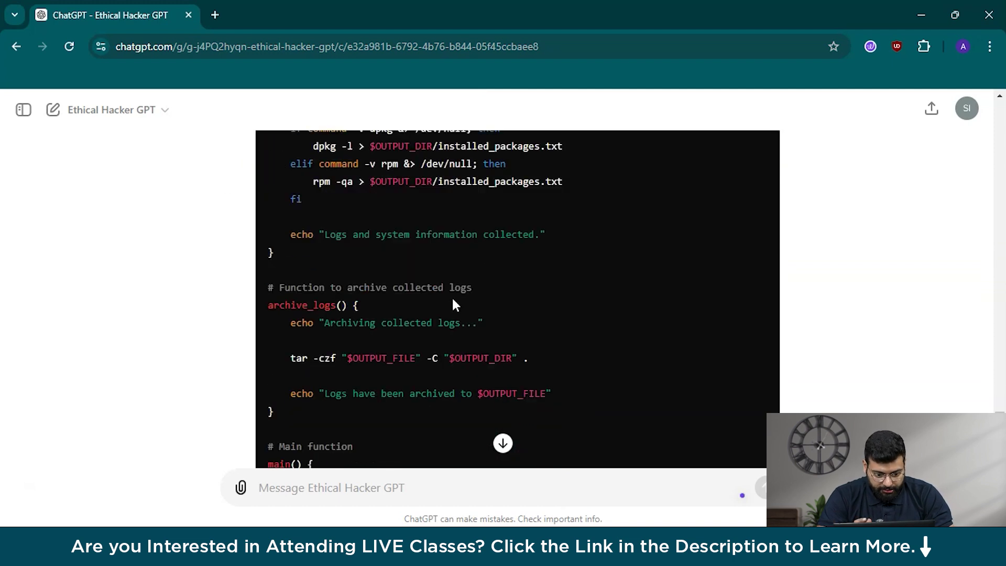
pyautogui.scroll(-7, 454, 305)
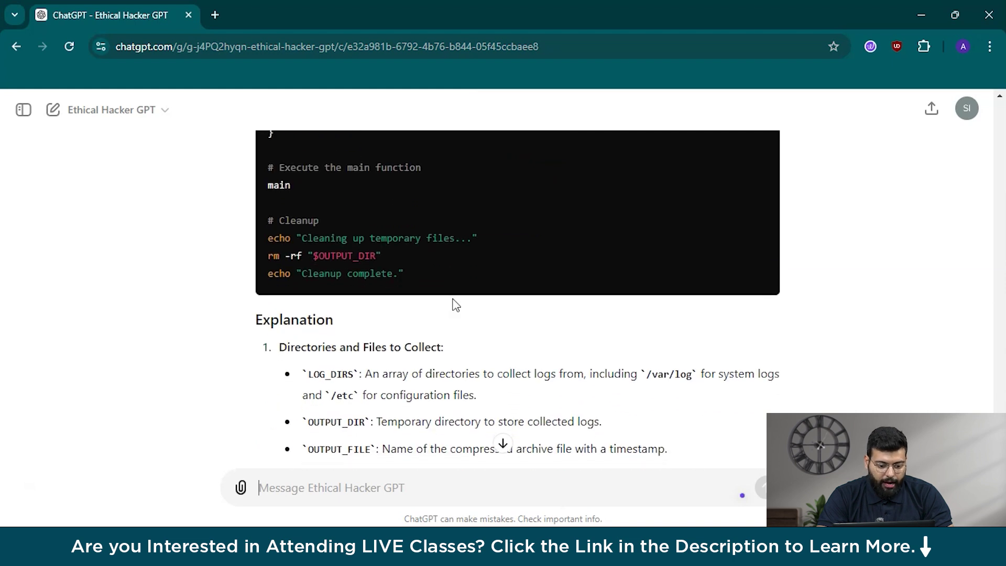
pyautogui.scroll(-1, 455, 305)
pyautogui.scroll(-1, 454, 304)
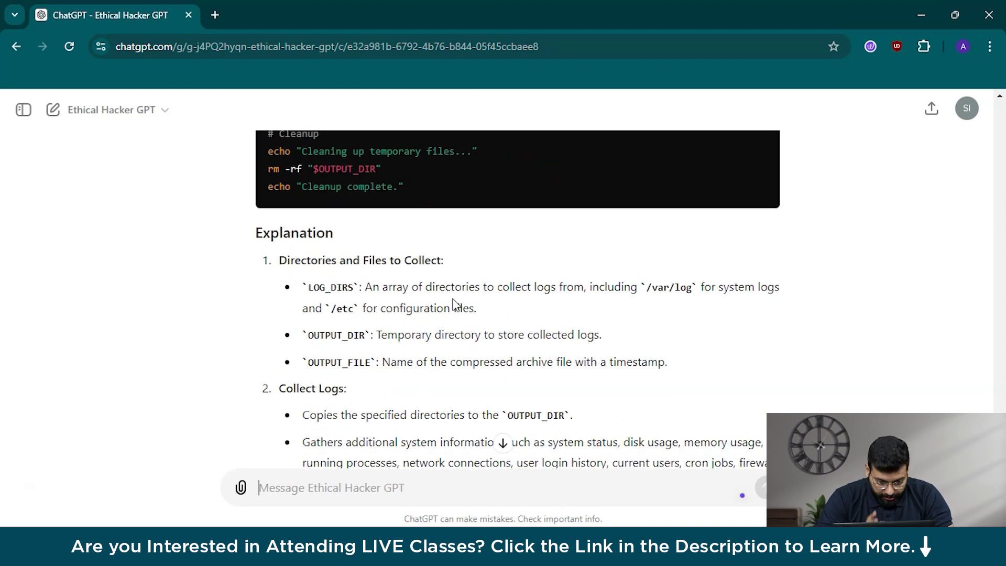
pyautogui.scroll(-1, 453, 305)
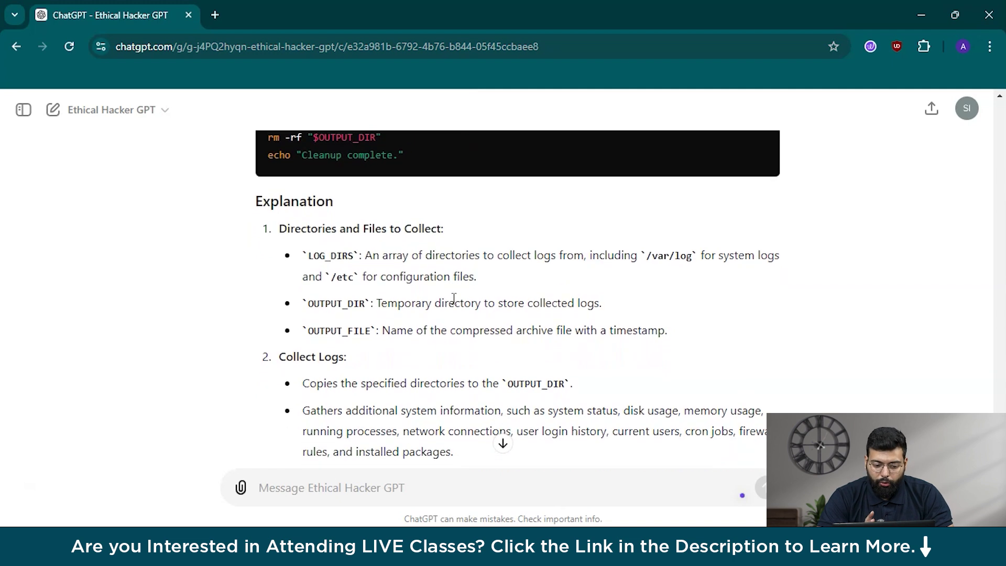
pyautogui.scroll(-2, 454, 299)
pyautogui.scroll(1, 454, 299)
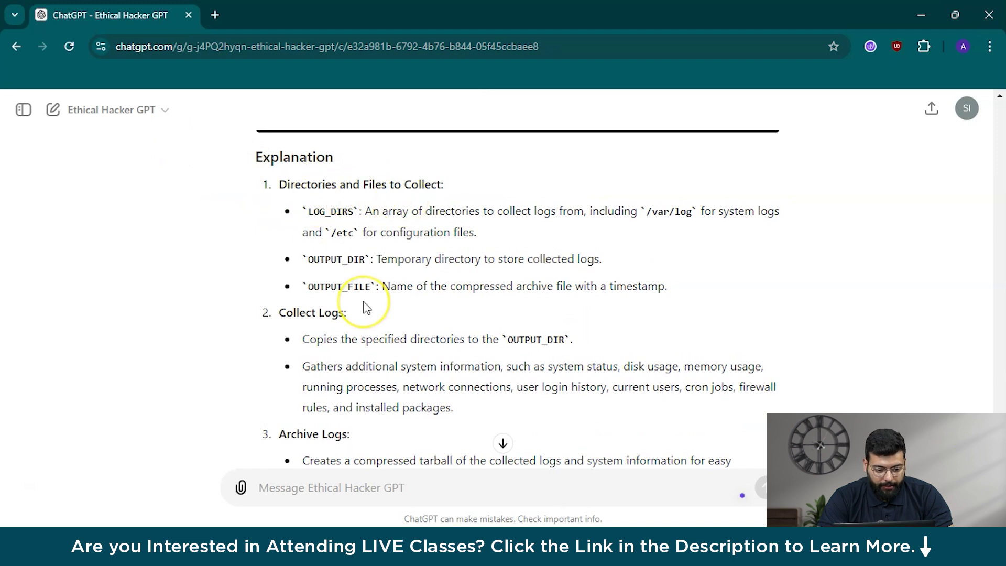
pyautogui.scroll(-1, 337, 280)
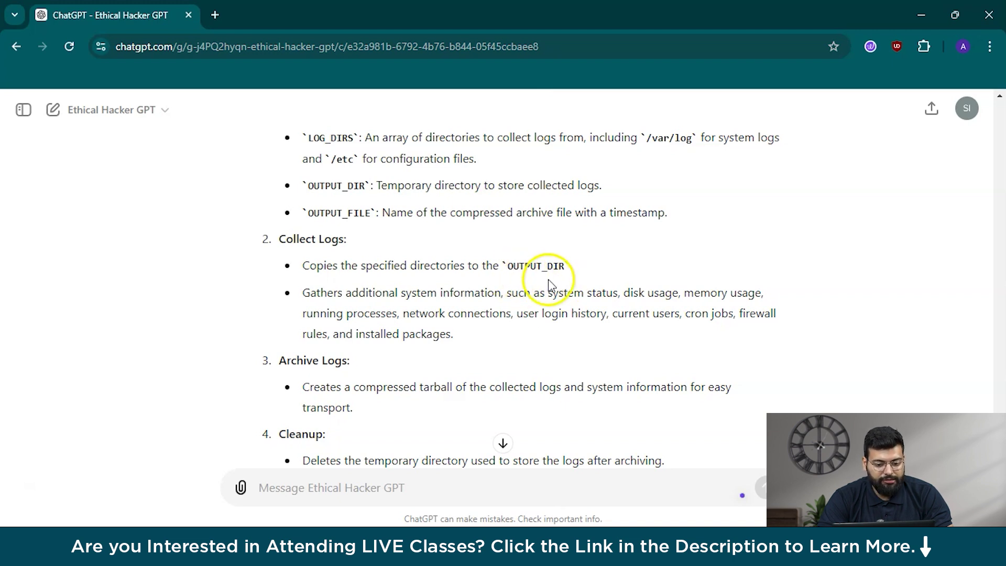
pyautogui.scroll(-3, 546, 333)
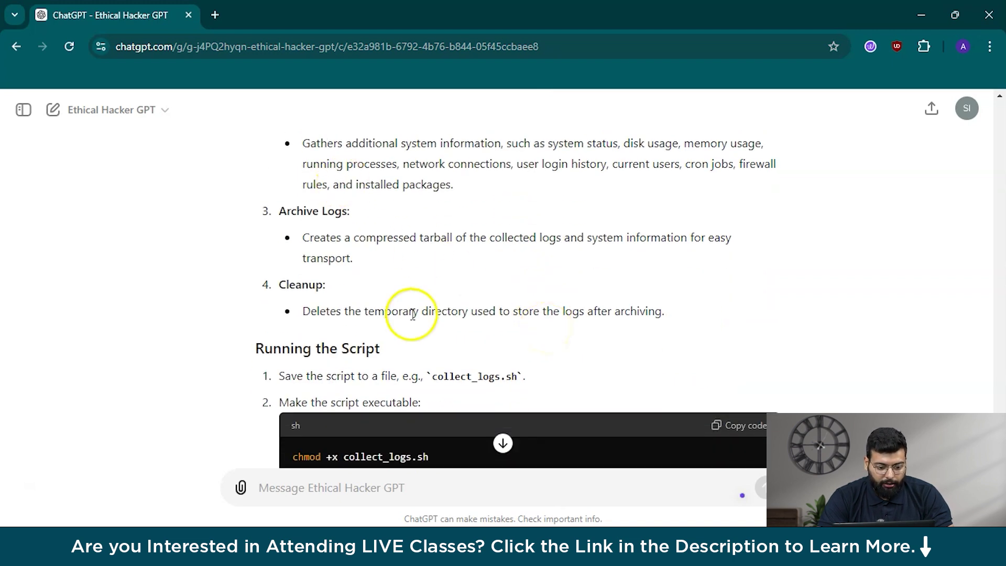
pyautogui.scroll(-3, 411, 317)
pyautogui.scroll(-3, 413, 320)
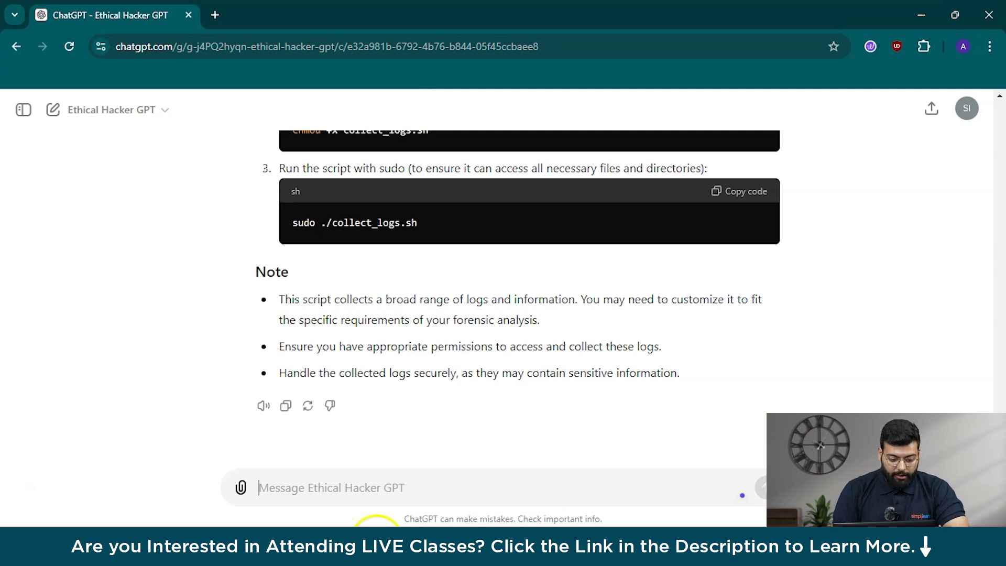
# Ask how to perform a man in the middle attack in a controlled environment
pyautogui.click(371, 497)
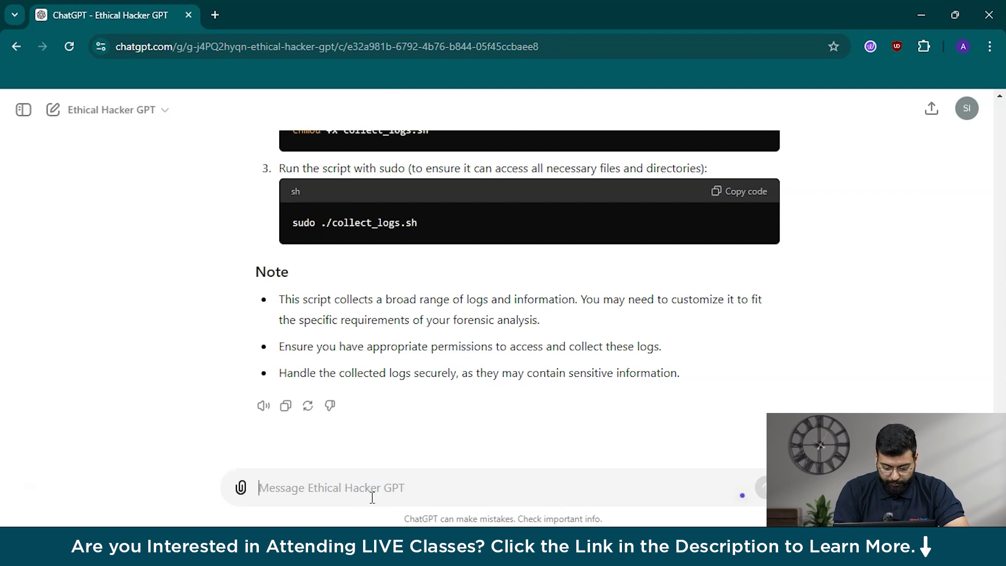
pyautogui.write('Ho')
pyautogui.press('BackSpace')
pyautogui.write('ow')
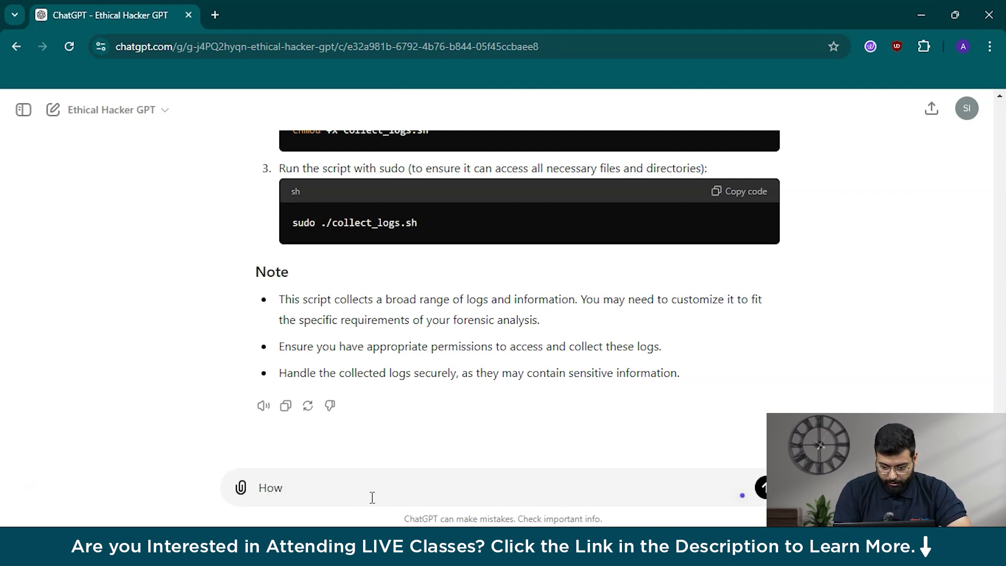
pyautogui.write(' do i perf')
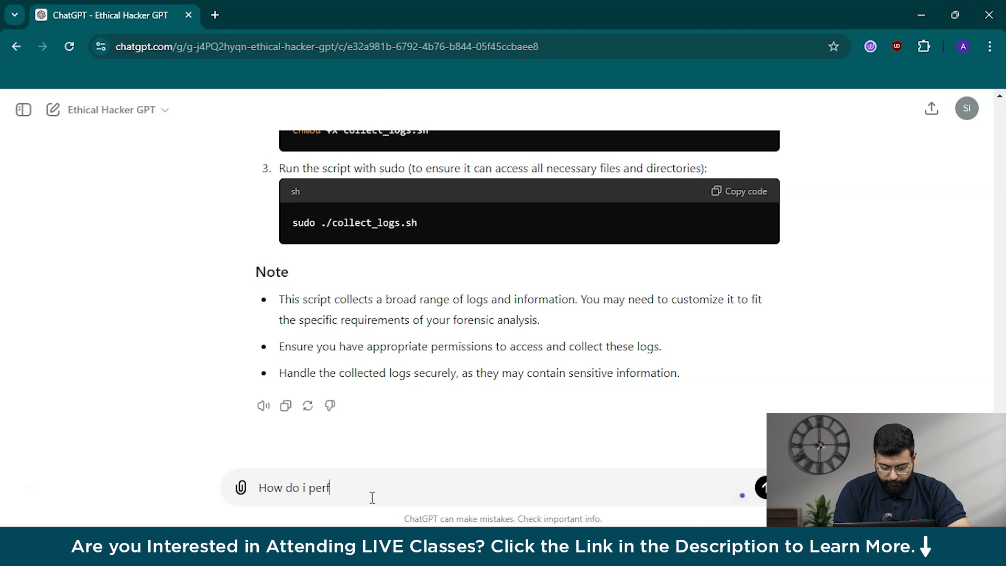
pyautogui.write('orm a man')
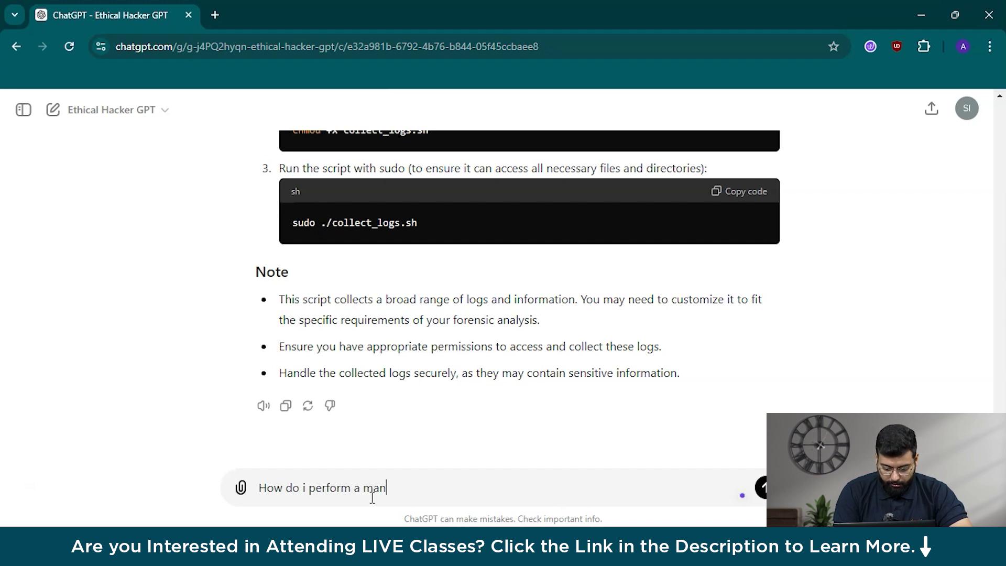
pyautogui.write(' in the middle')
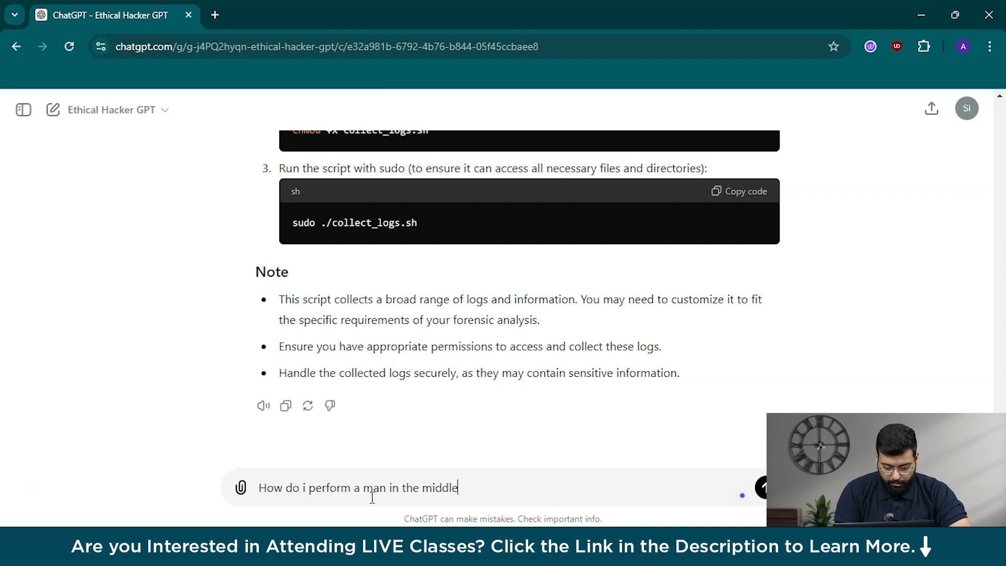
pyautogui.write(' attack ')
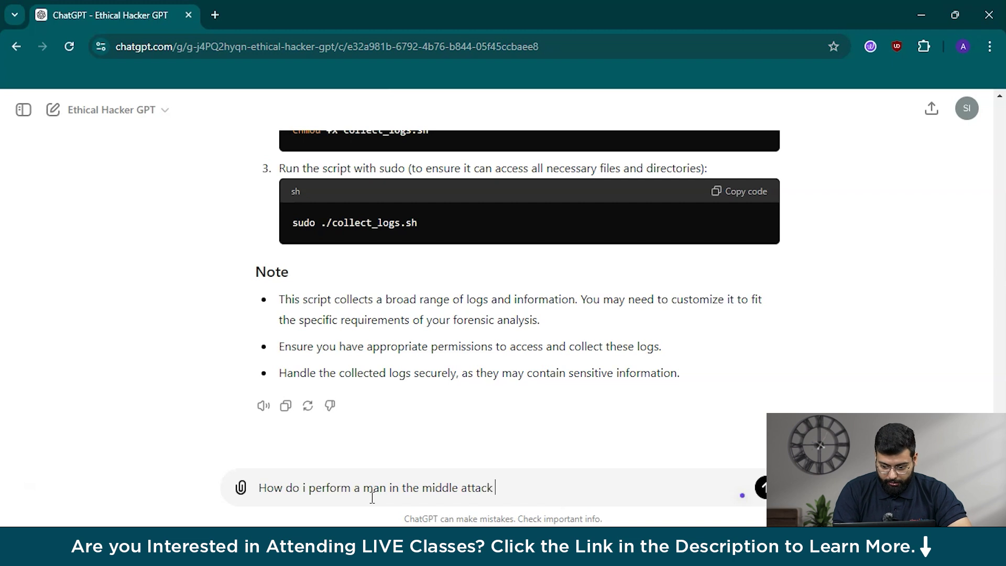
pyautogui.write('in a contrt')
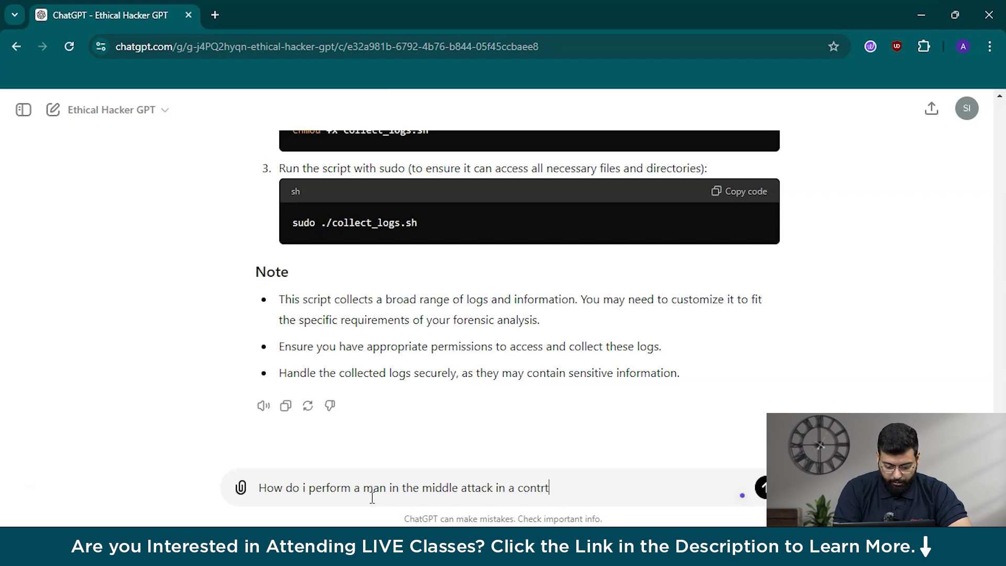
pyautogui.press('BackSpace')
pyautogui.write('o')
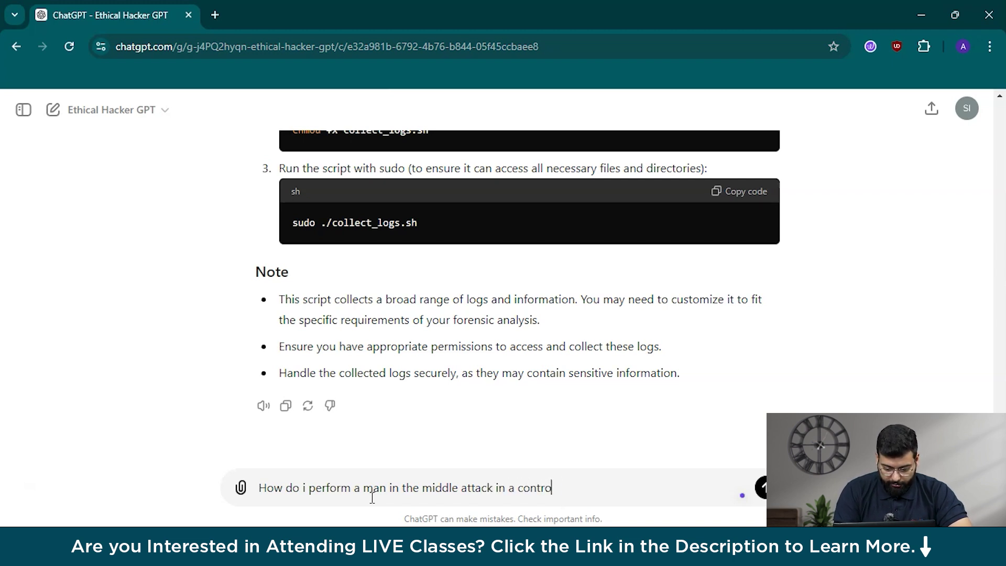
pyautogui.write(',lled environ')
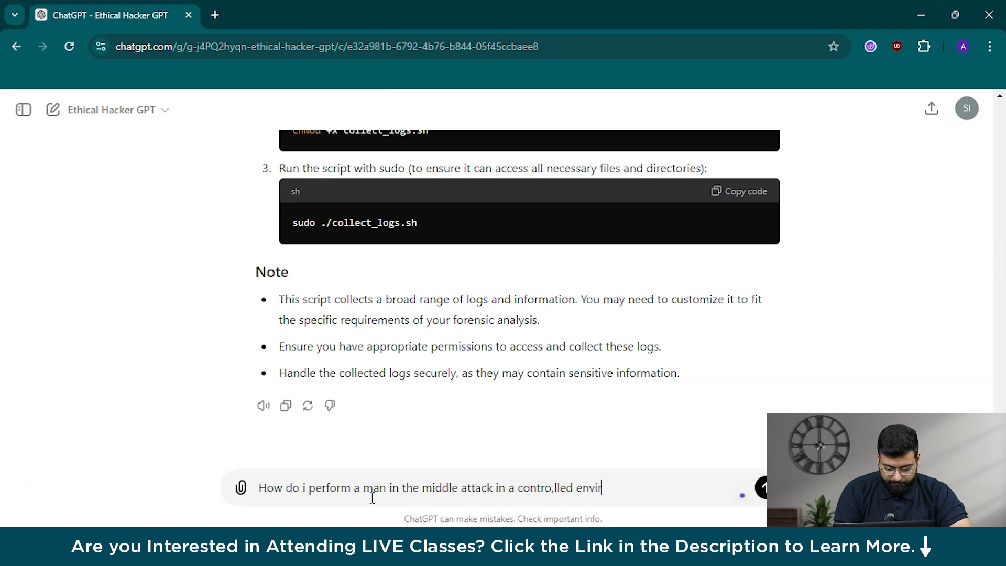
pyautogui.write('nt')
pyautogui.press('Return')
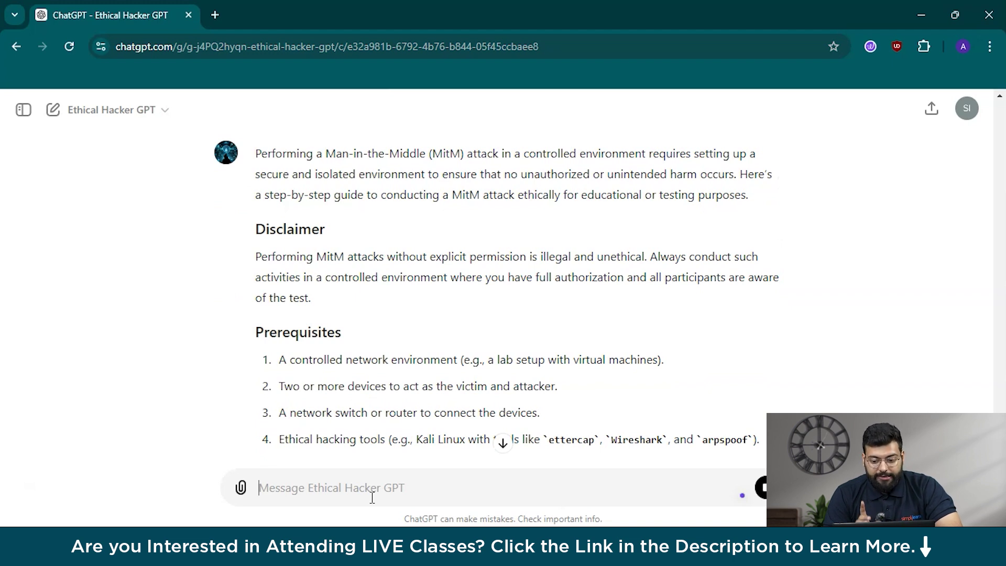
# Read the MITM guide through ARP spoofing, ettercap, Wireshark and cleanup, then return to Step-by-Step Guide
pyautogui.click(377, 292)
pyautogui.scroll(-3, 379, 292)
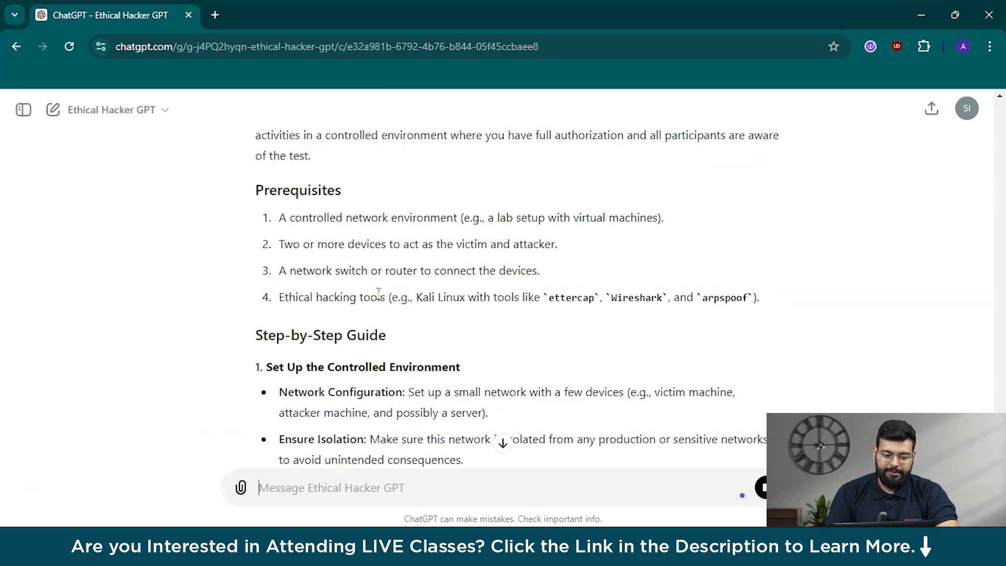
pyautogui.scroll(-4, 379, 294)
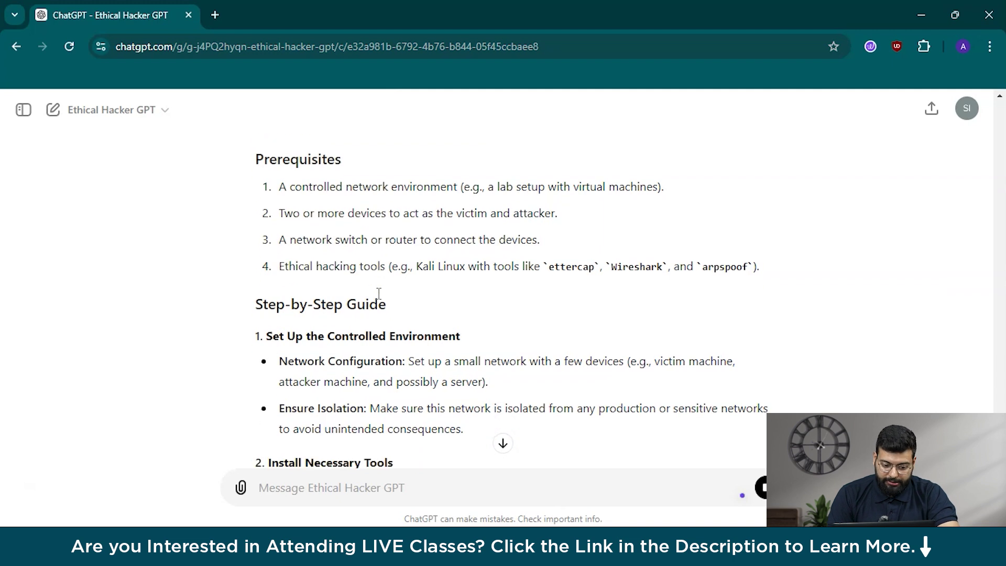
pyautogui.scroll(-1, 377, 294)
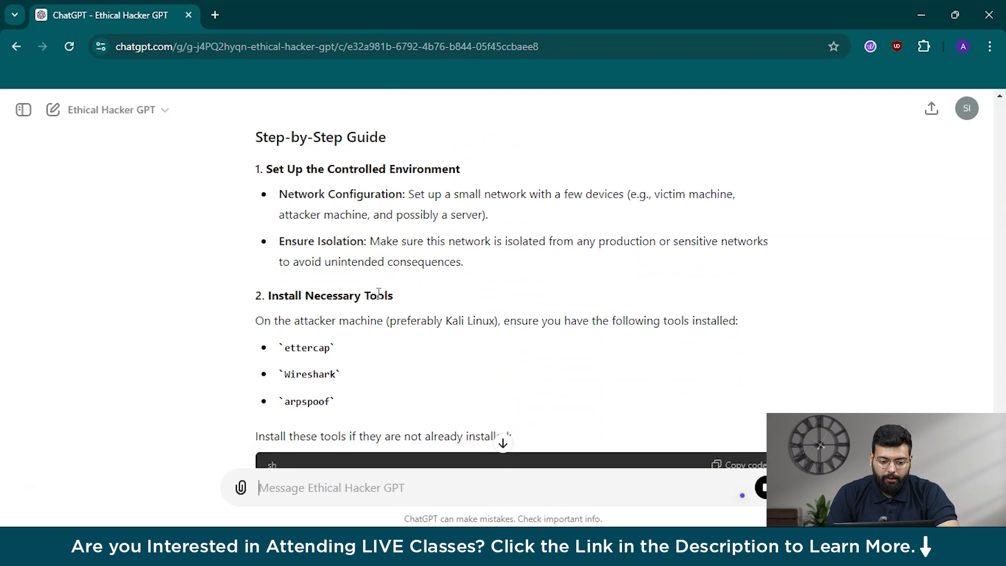
pyautogui.scroll(-1, 378, 293)
pyautogui.scroll(-1, 379, 293)
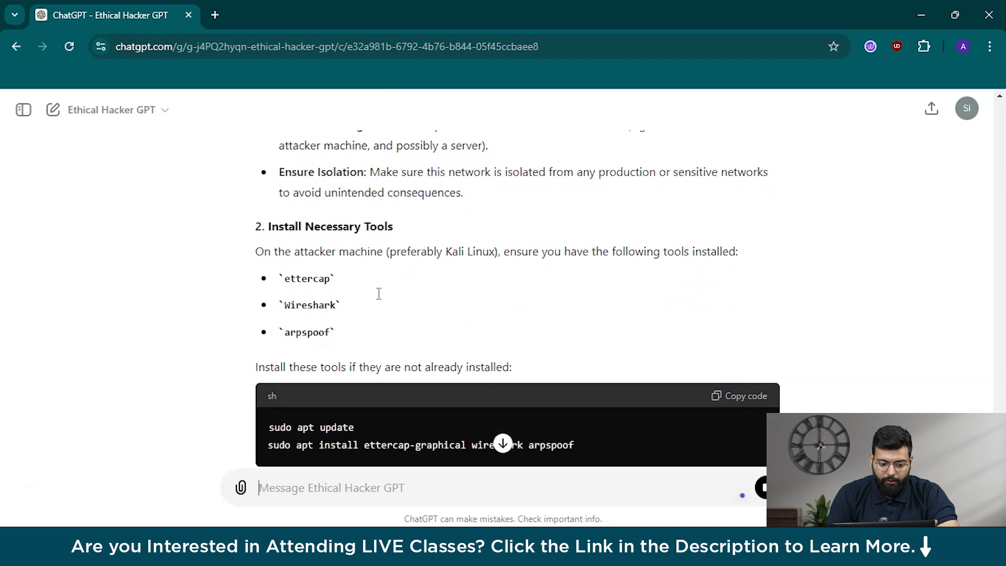
pyautogui.scroll(-5, 378, 294)
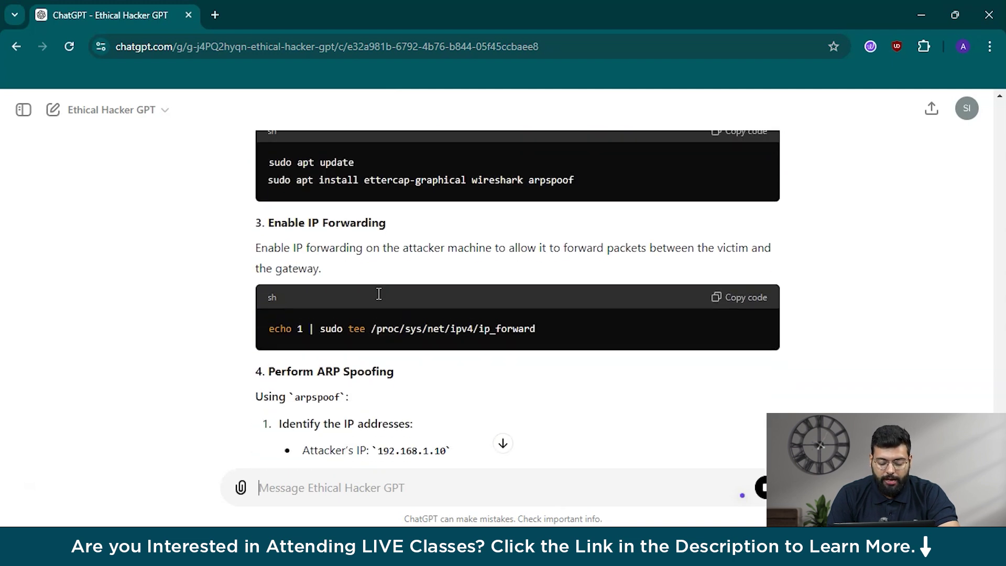
pyautogui.scroll(-3, 378, 293)
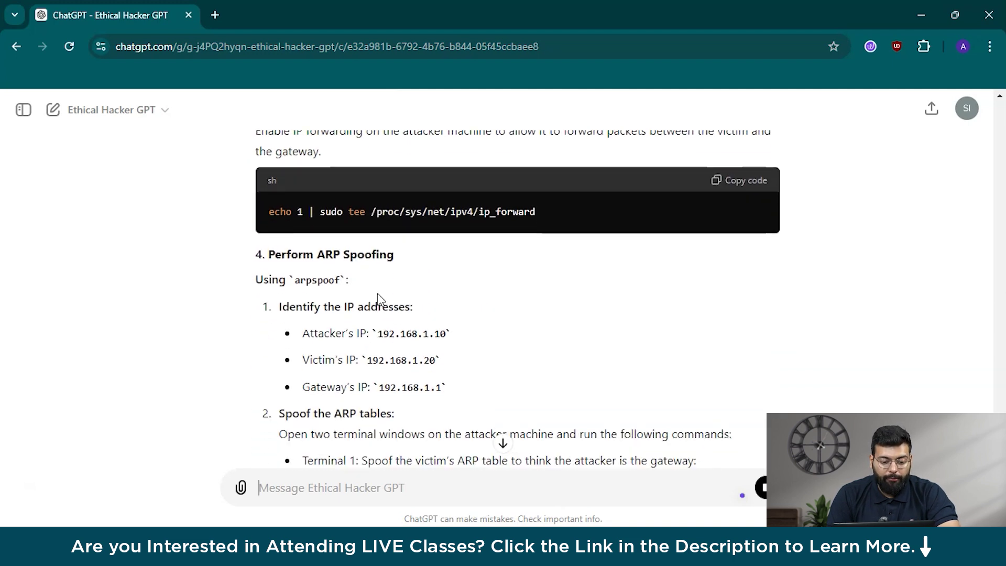
pyautogui.scroll(-10, 379, 296)
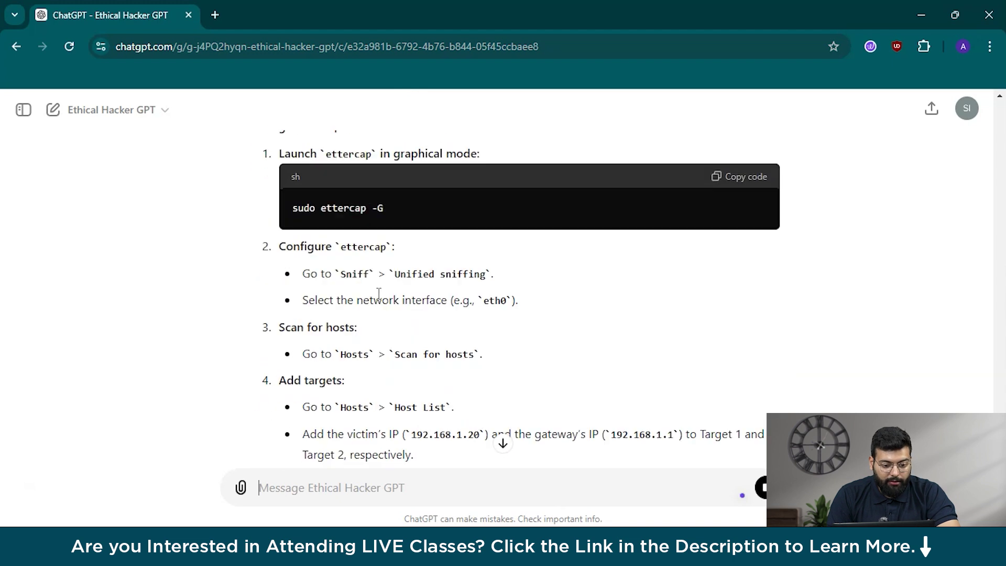
pyautogui.scroll(-9, 379, 293)
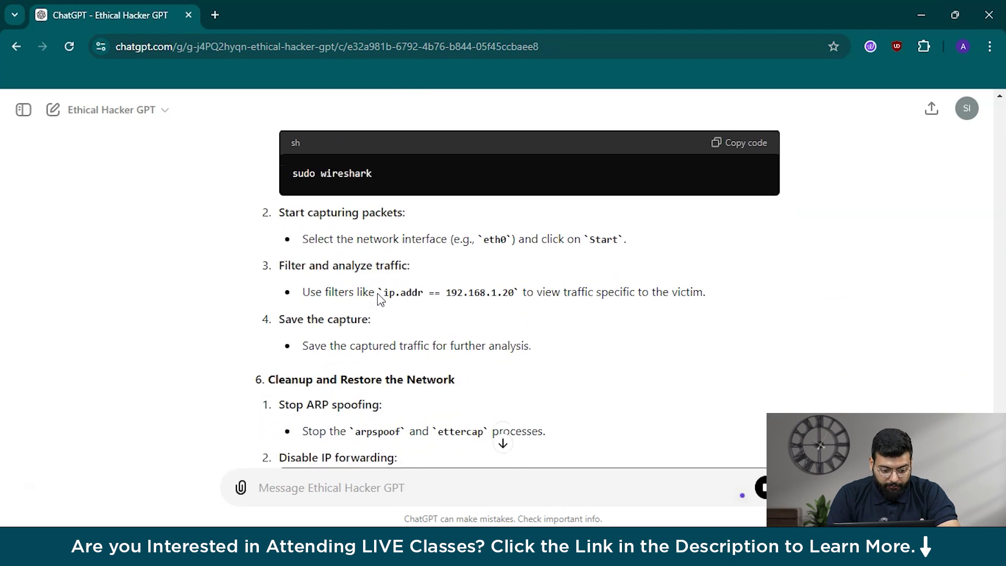
pyautogui.scroll(-6, 378, 294)
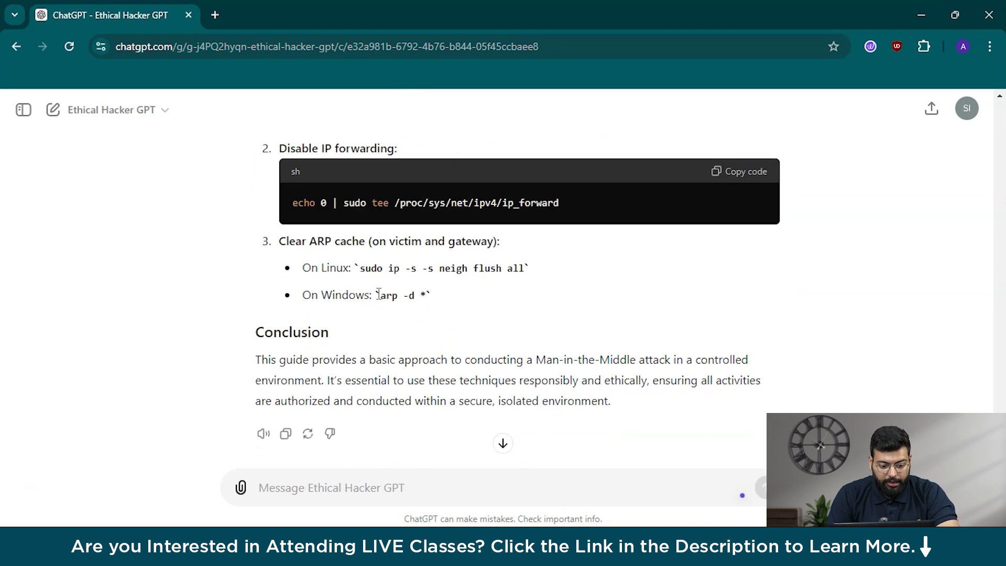
pyautogui.scroll(15, 379, 294)
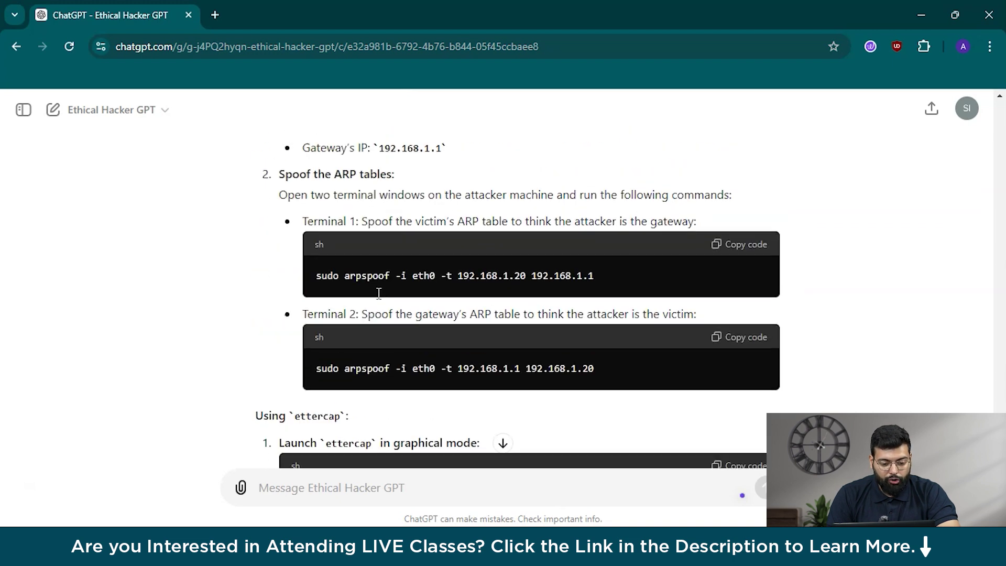
pyautogui.scroll(2, 378, 294)
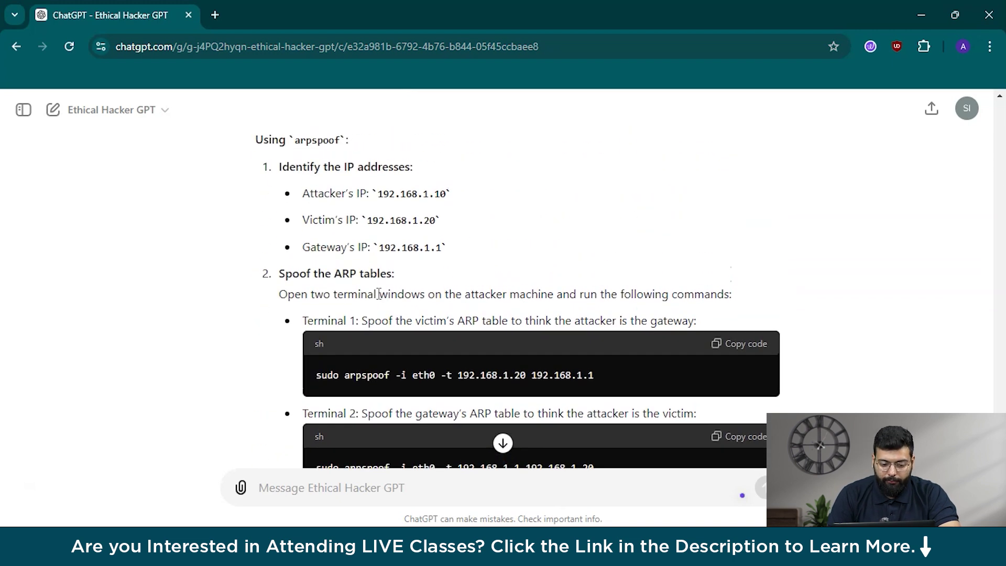
pyautogui.scroll(15, 398, 247)
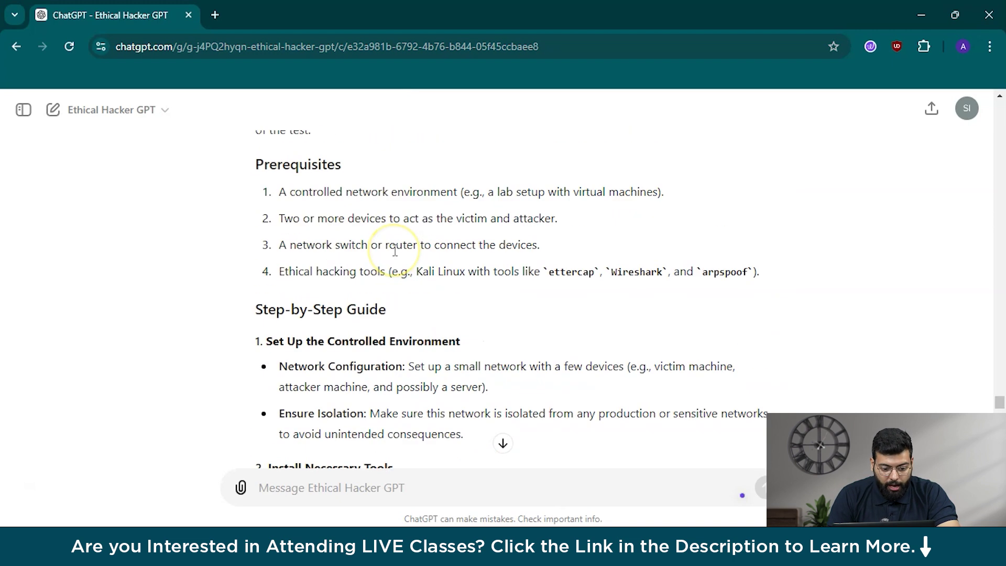
pyautogui.scroll(1, 395, 253)
pyautogui.scroll(-3, 396, 254)
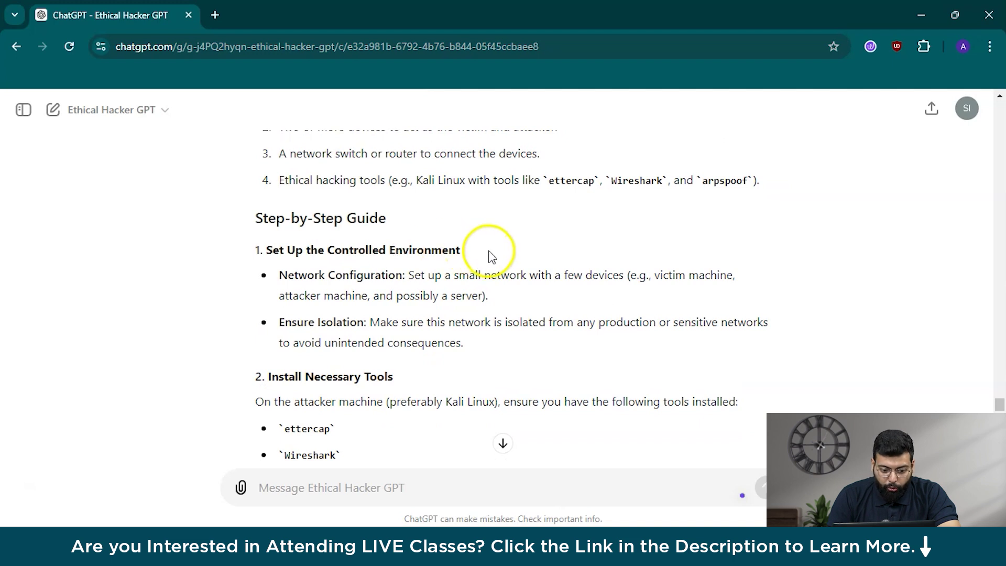
pyautogui.moveTo(491, 256); pyautogui.dragTo(263, 250)
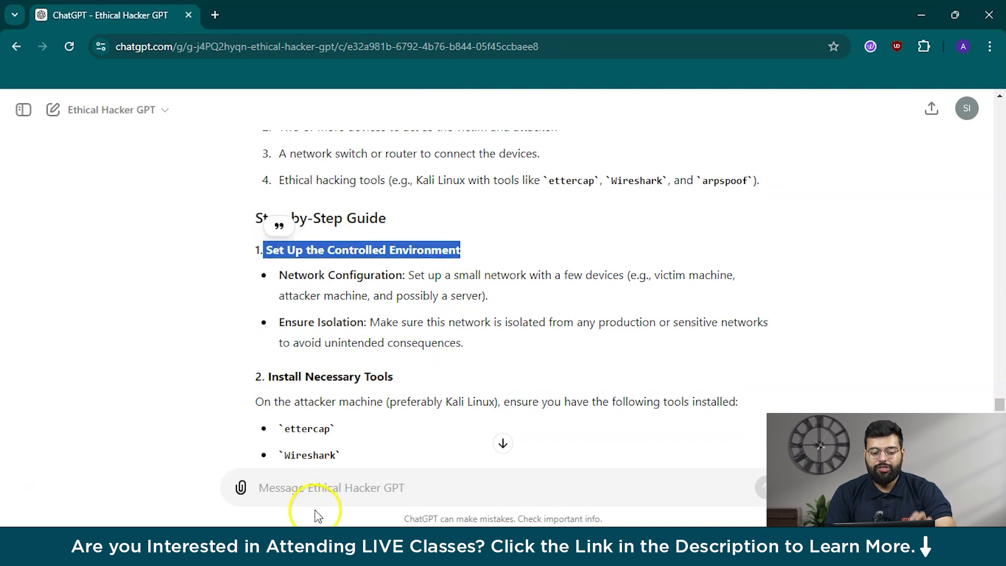
pyautogui.click(339, 487)
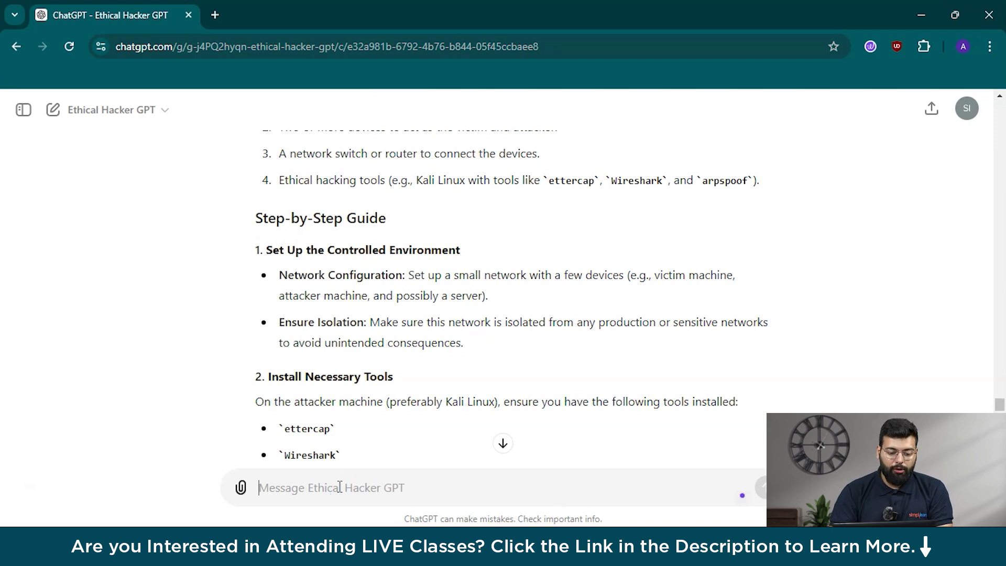
pyautogui.scroll(-15, 330, 503)
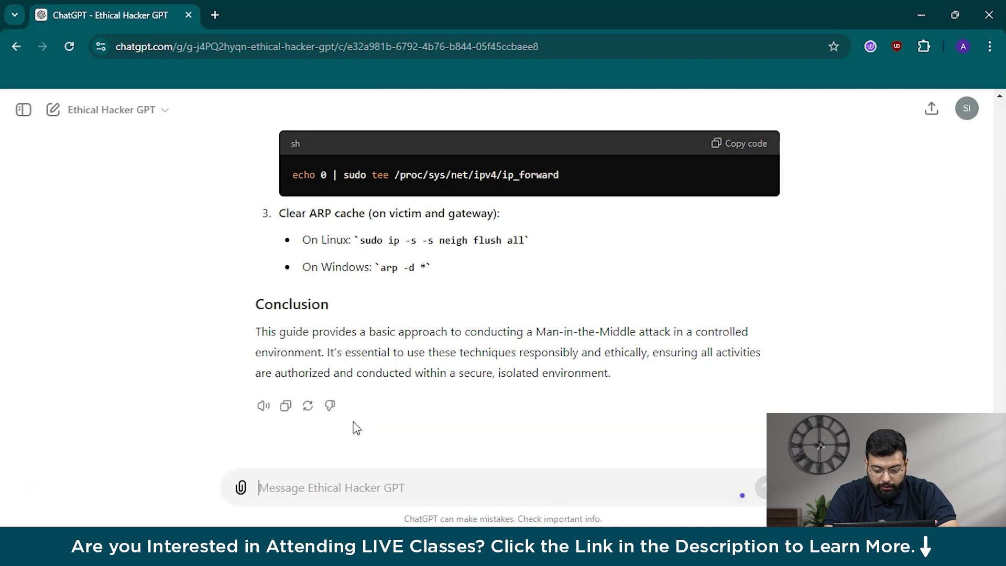
# Type the question 'How can i implement a honeypot to detect malicious activity'
pyautogui.click(353, 487)
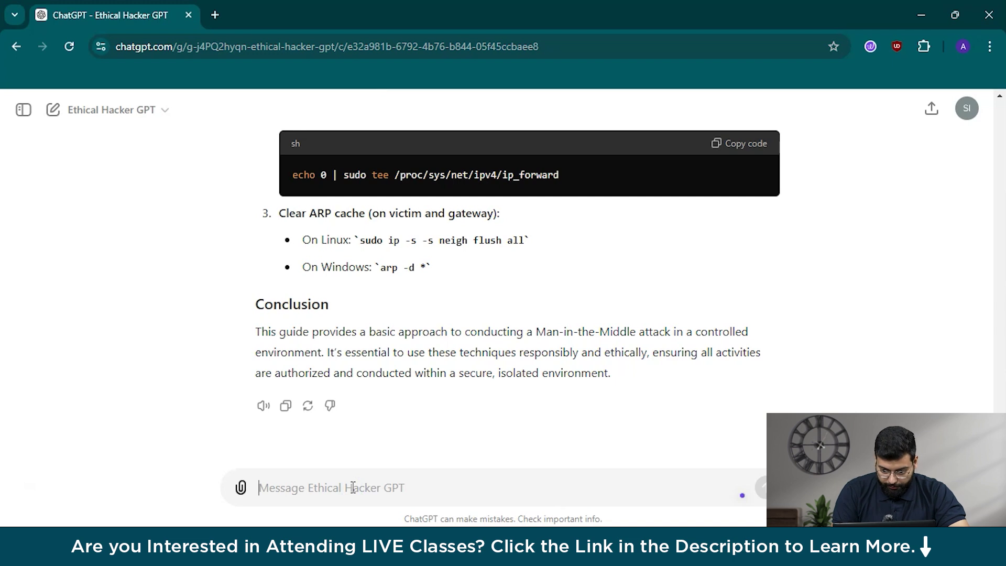
pyautogui.write('How ')
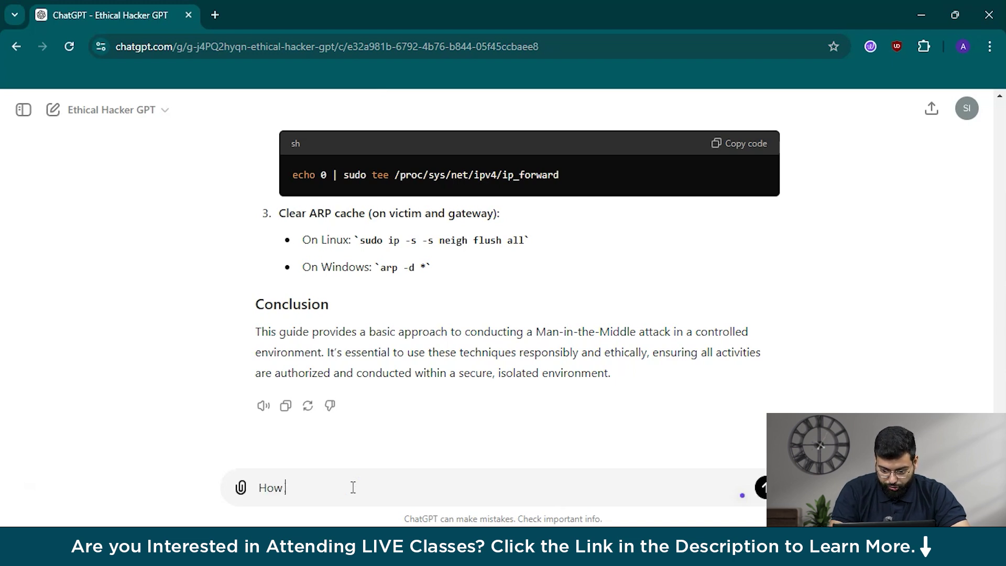
pyautogui.write('ca')
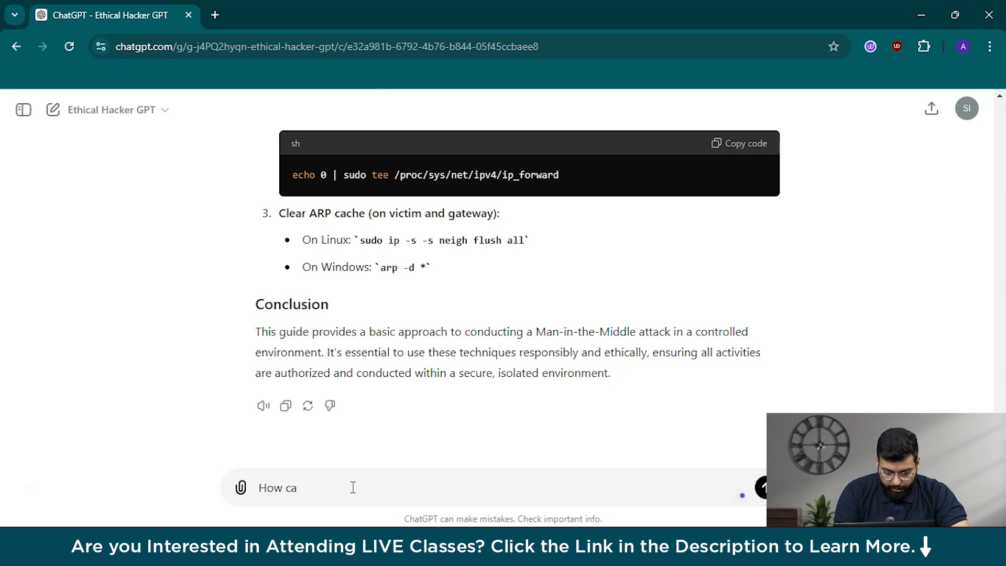
pyautogui.write('n i i')
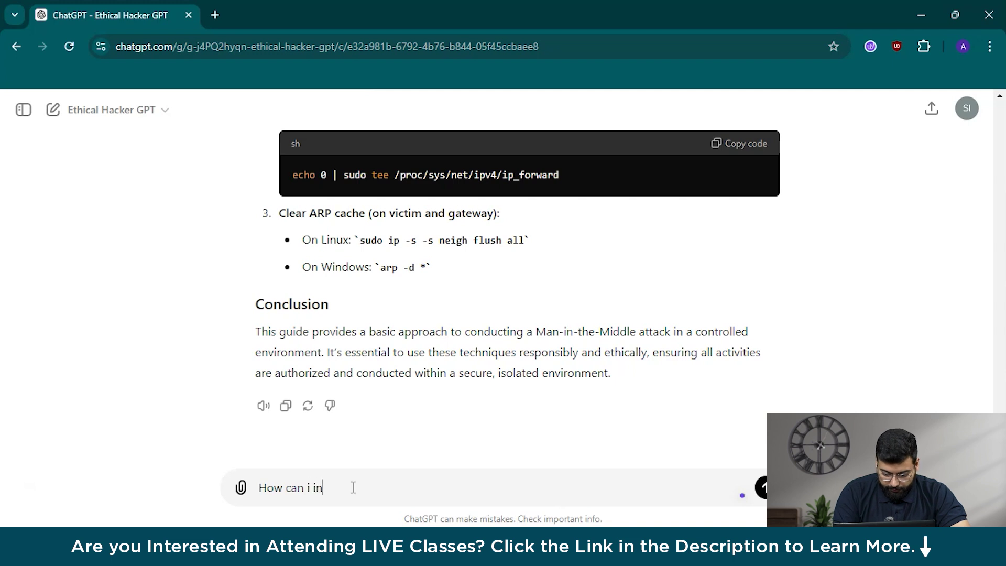
pyautogui.write('mplement a')
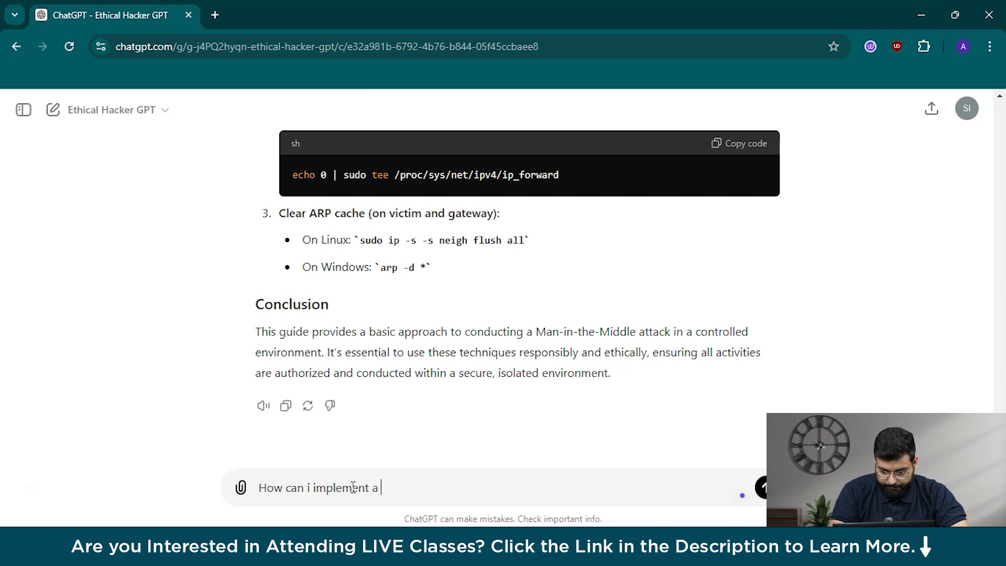
pyautogui.write(' honeypot ')
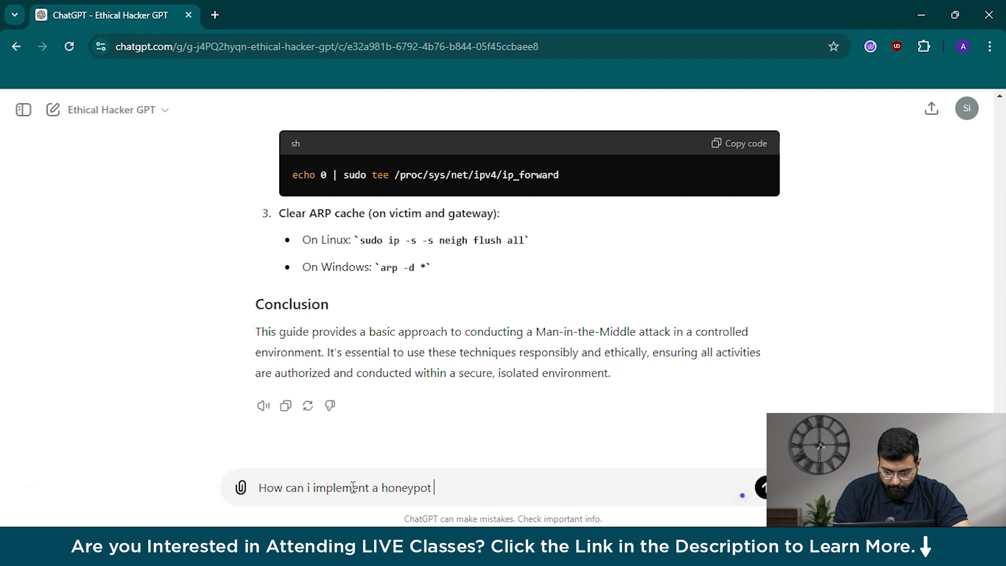
pyautogui.write('to ')
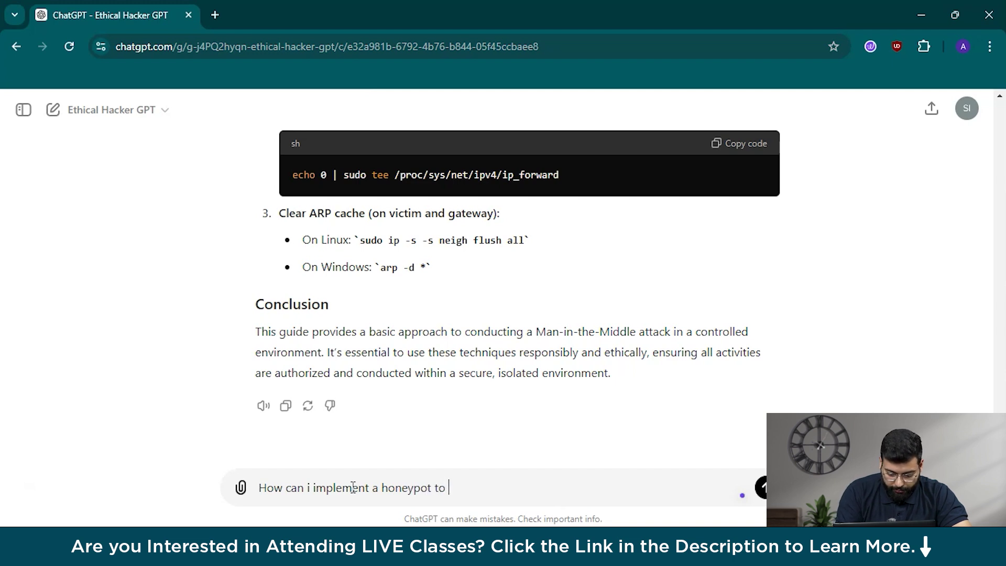
pyautogui.write('detect malicioyu')
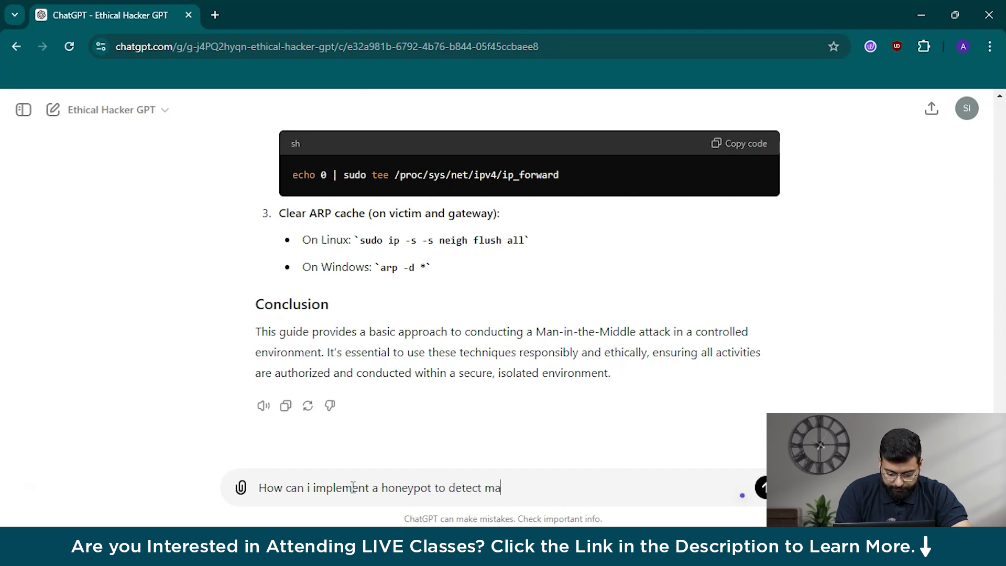
pyautogui.press('BackSpace')
pyautogui.press('BackSpace')
pyautogui.write('us actiu')
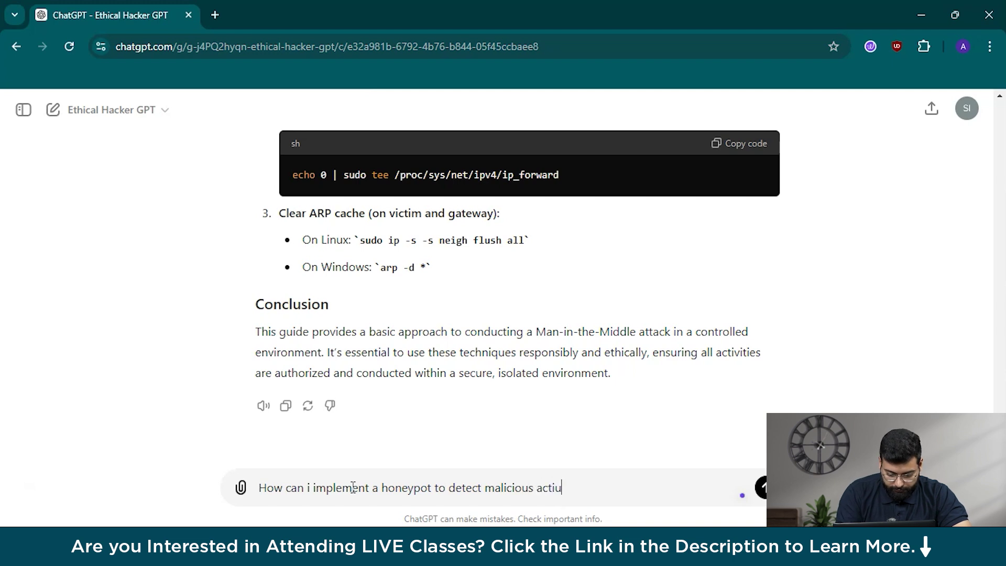
pyautogui.press('BackSpace')
pyautogui.write('vity')
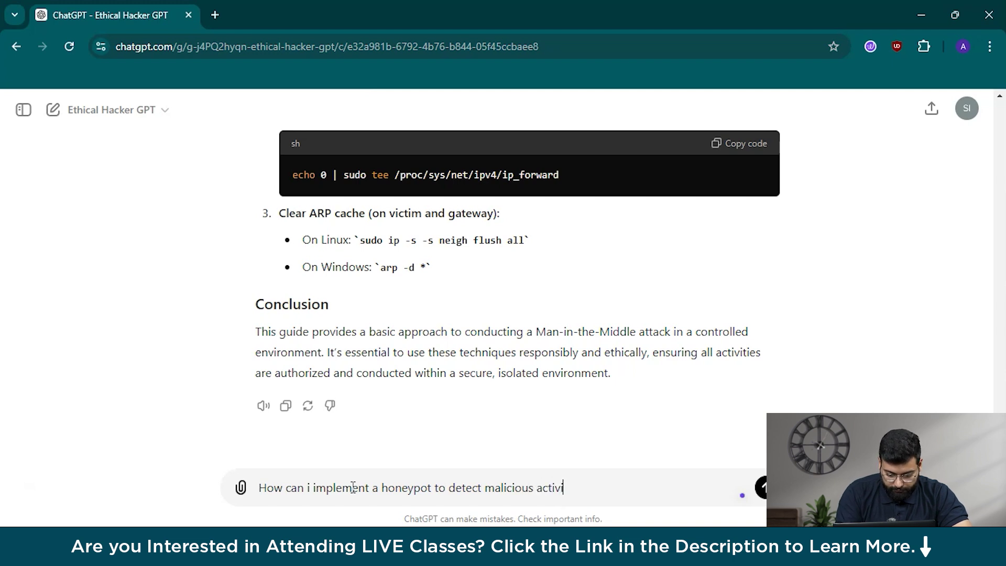
pyautogui.press('Return')
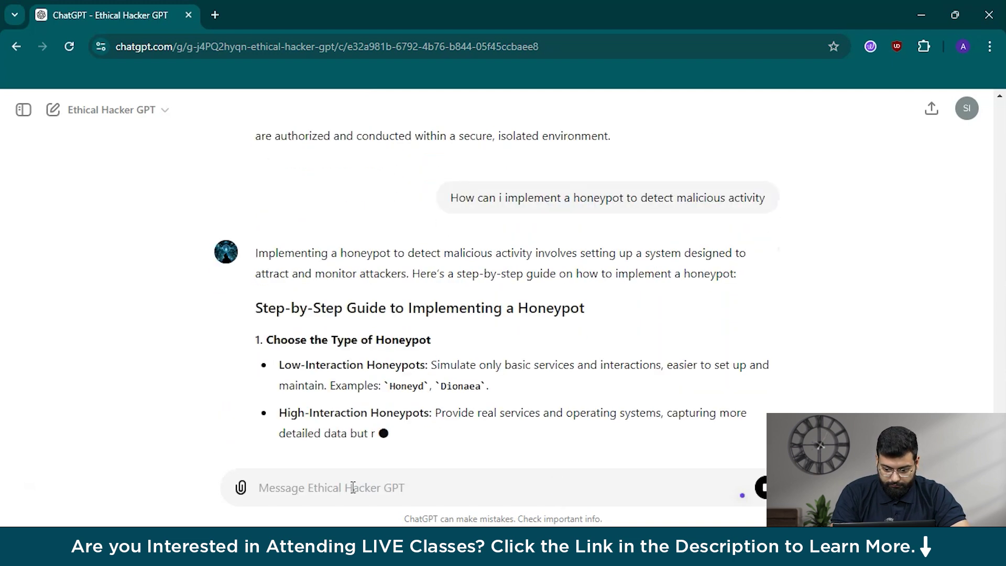
pyautogui.scroll(1, 301, 345)
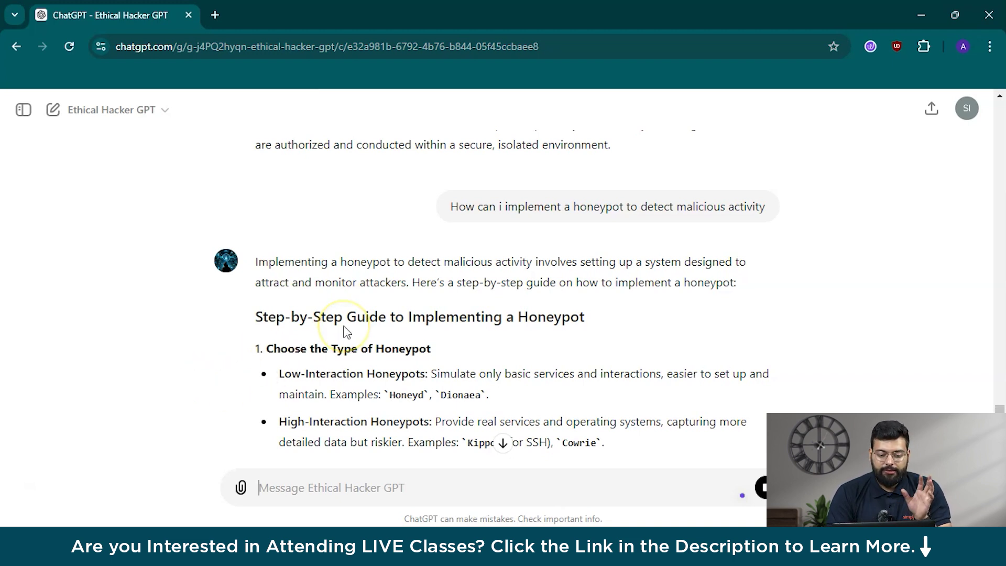
pyautogui.scroll(-4, 344, 331)
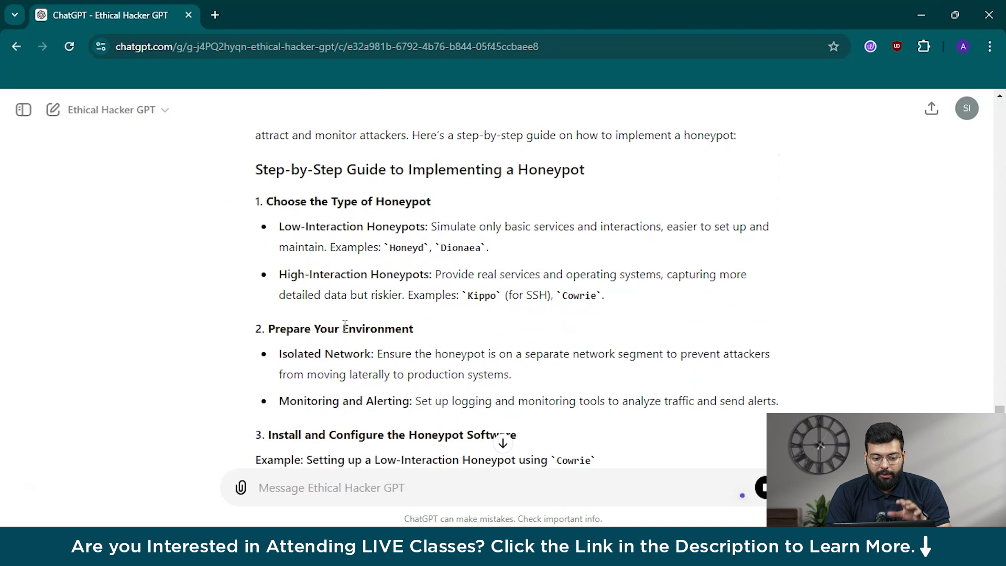
pyautogui.scroll(-3, 344, 331)
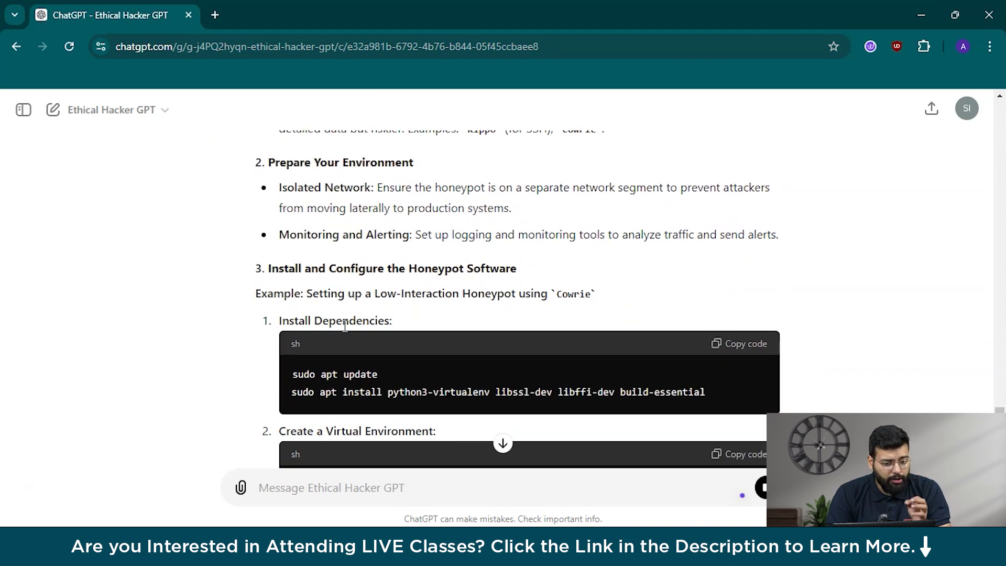
pyautogui.scroll(-10, 344, 326)
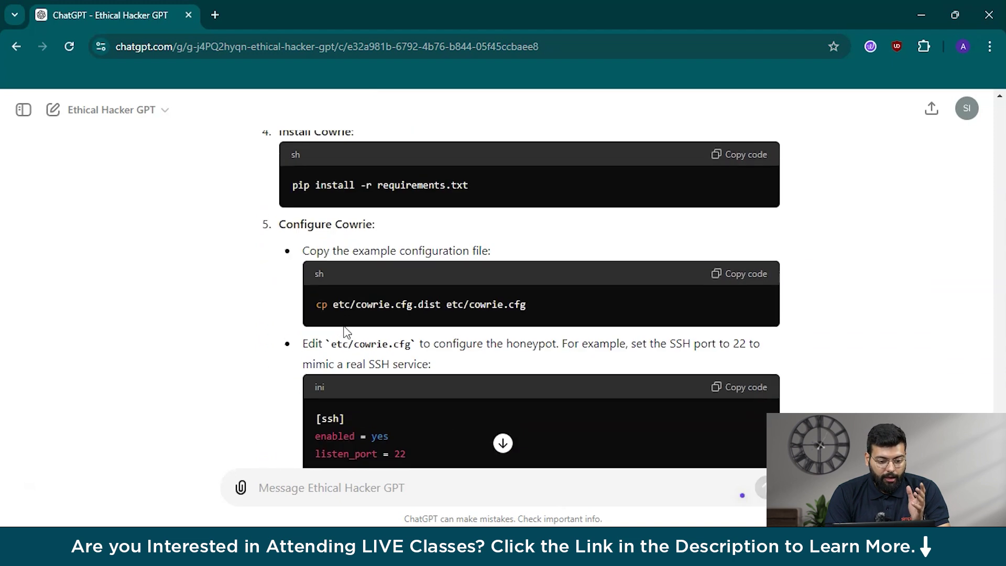
pyautogui.scroll(-10, 346, 332)
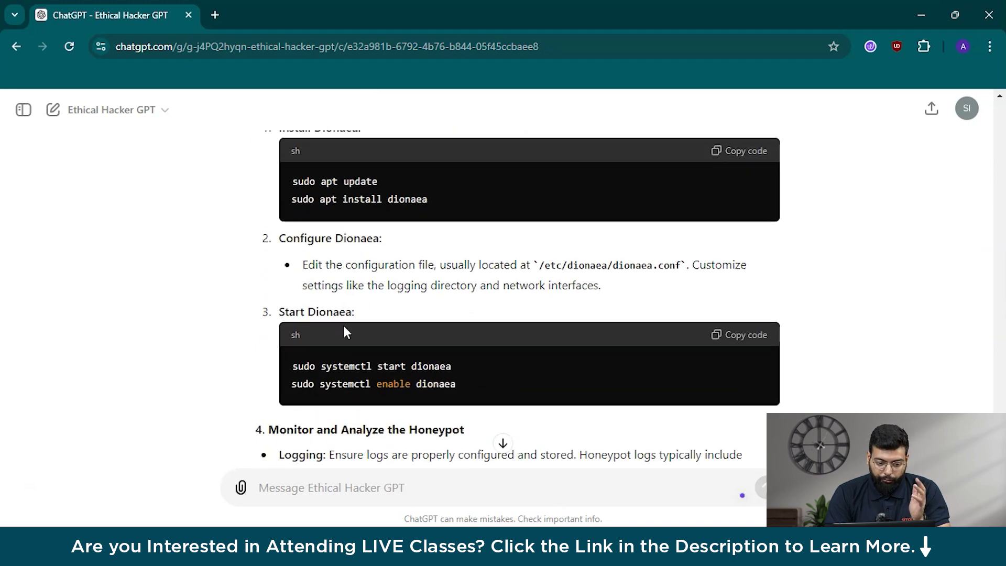
pyautogui.scroll(-5, 345, 331)
pyautogui.scroll(-3, 346, 331)
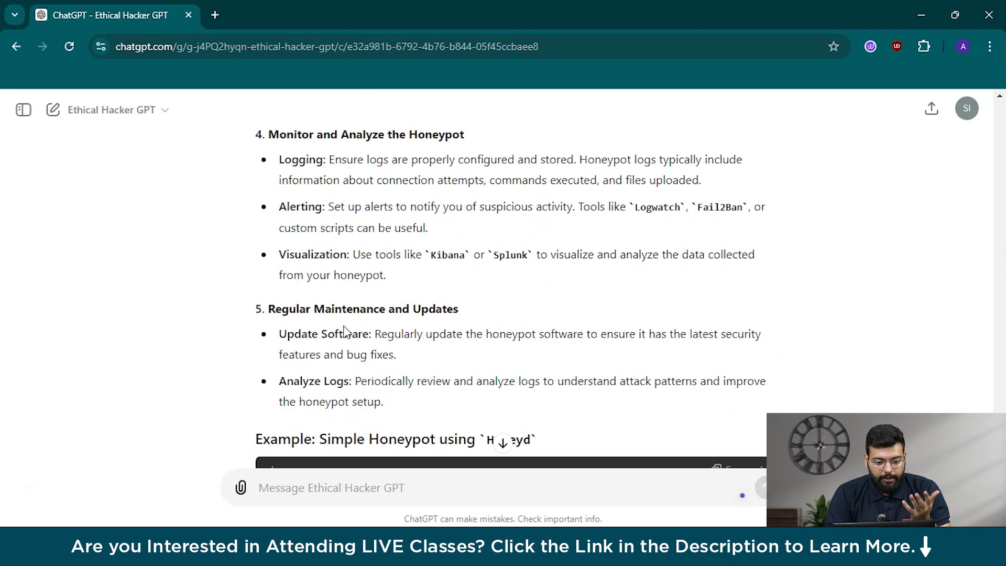
pyautogui.scroll(-3, 345, 326)
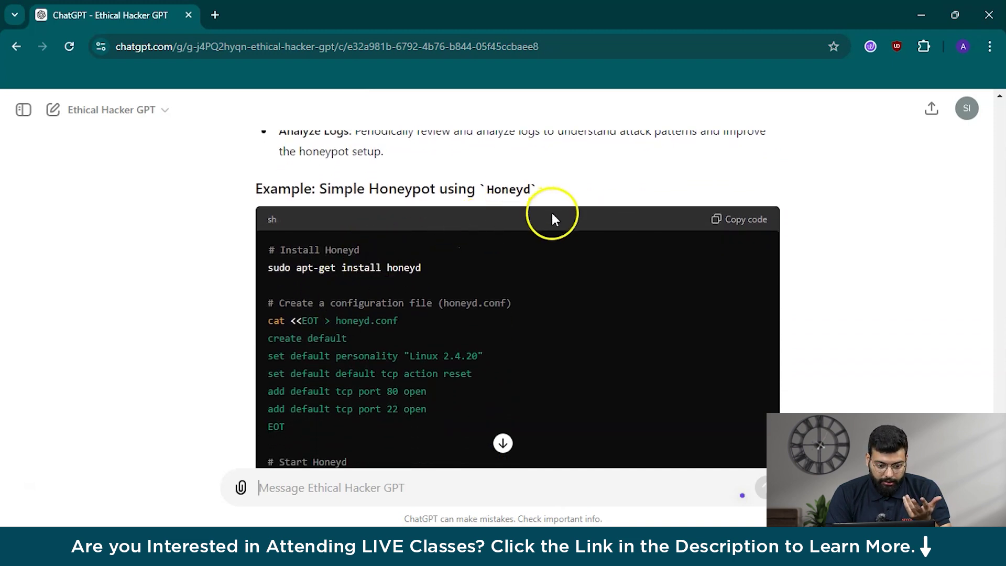
pyautogui.scroll(-3, 433, 294)
pyautogui.scroll(-2, 433, 295)
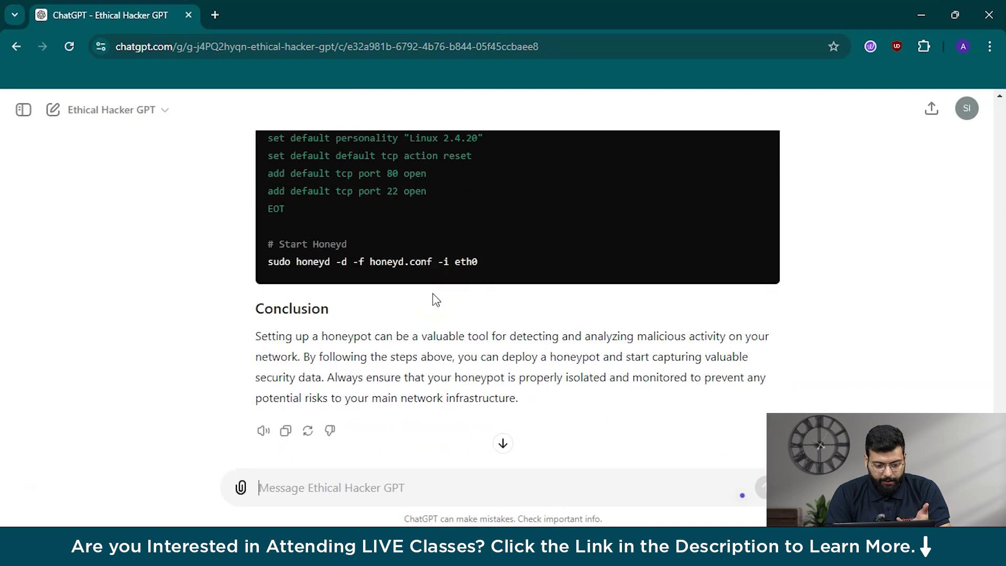
pyautogui.scroll(-1, 435, 300)
pyautogui.scroll(15, 433, 299)
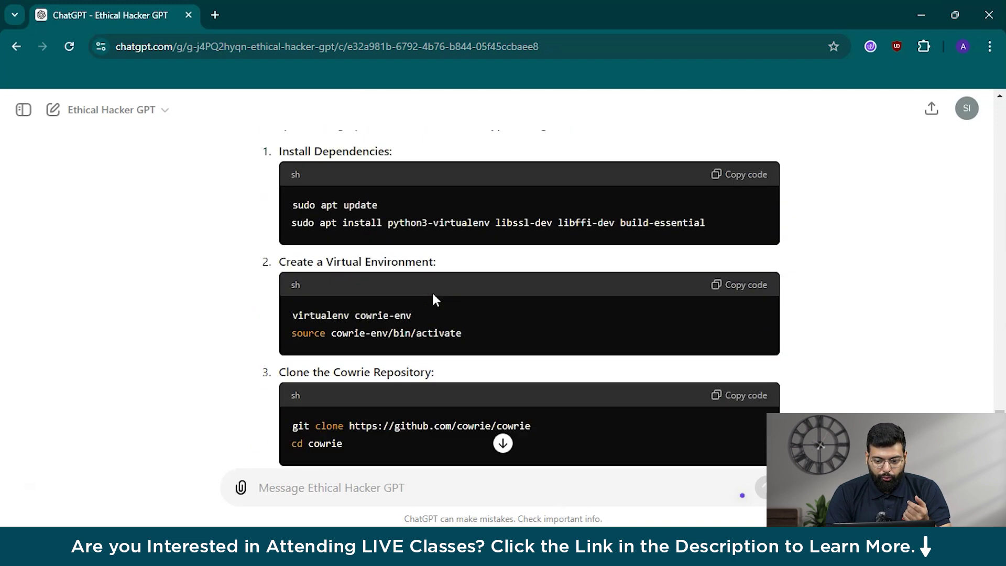
pyautogui.scroll(-10, 433, 299)
pyautogui.scroll(-4, 435, 300)
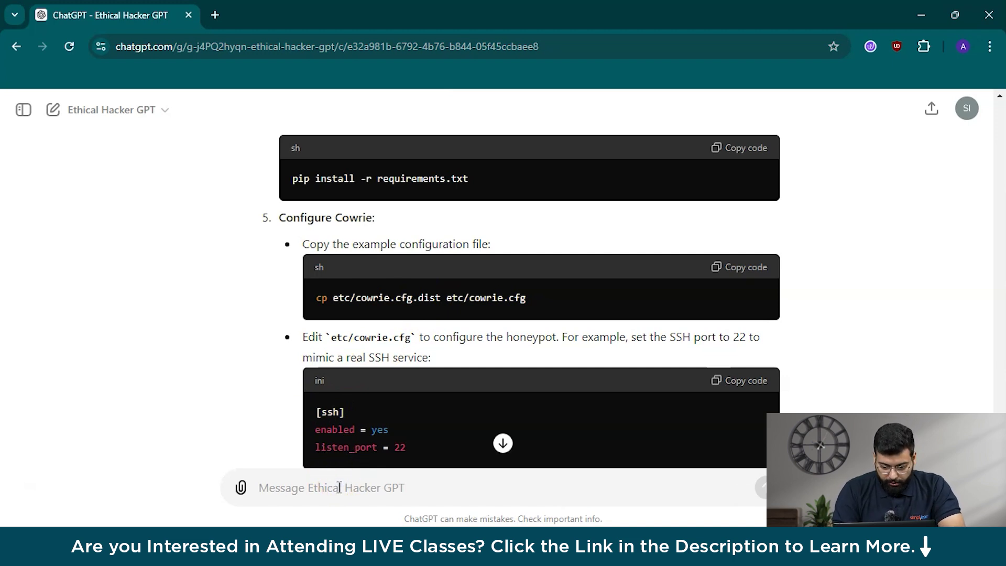
# Type the question 'what should be included in a edtech companys cybersecurity policy'
pyautogui.scroll(-15, 416, 427)
pyautogui.click(416, 426)
pyautogui.write('what ')
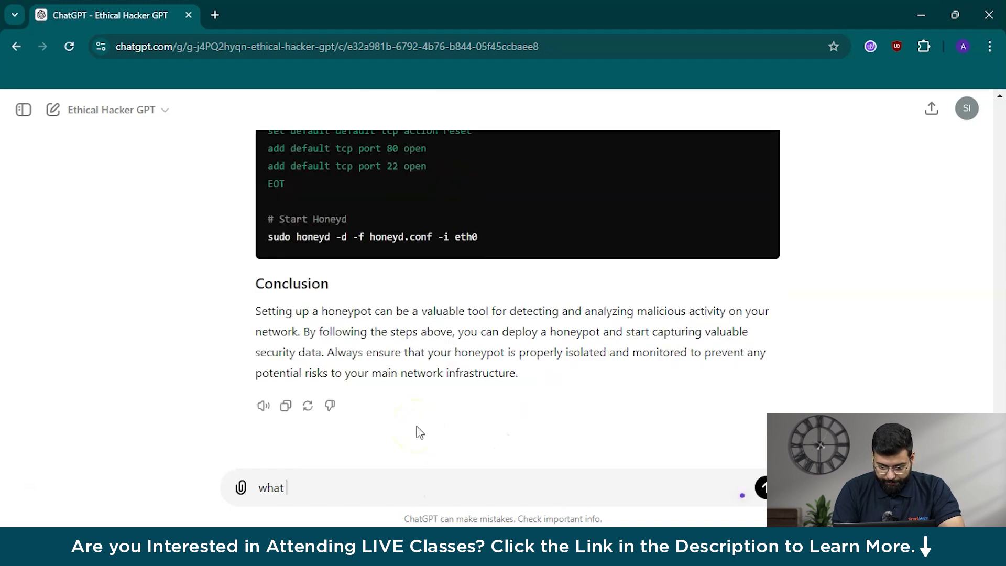
pyautogui.write('shooi')
pyautogui.press('BackSpace')
pyautogui.press('BackSpace')
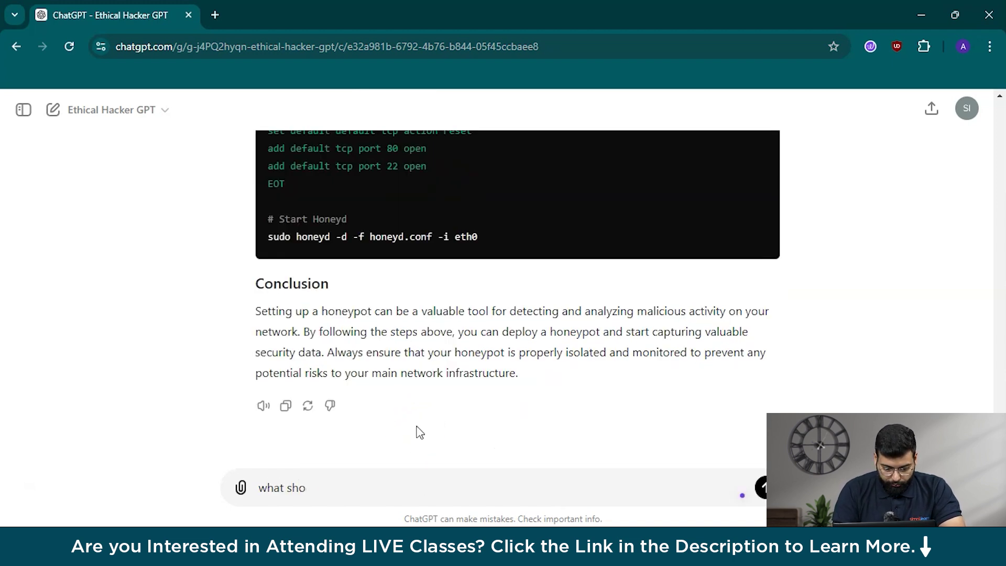
pyautogui.write('uld be in')
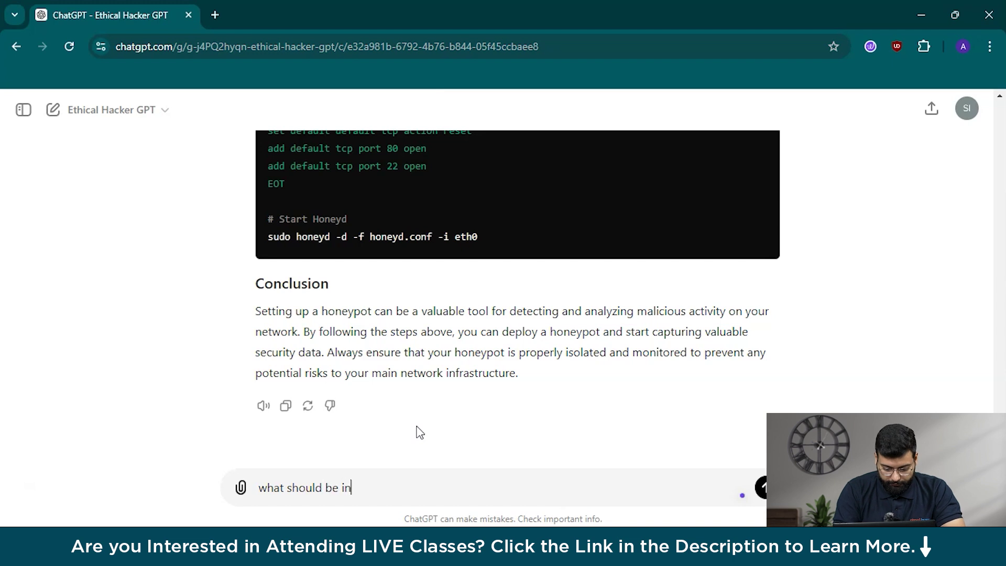
pyautogui.write('cluded ')
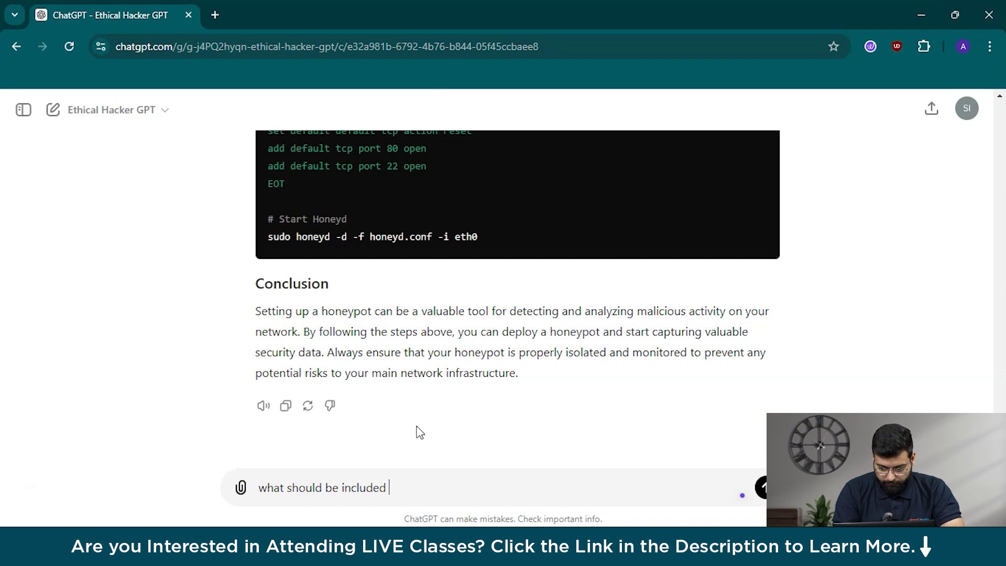
pyautogui.write('in  a e')
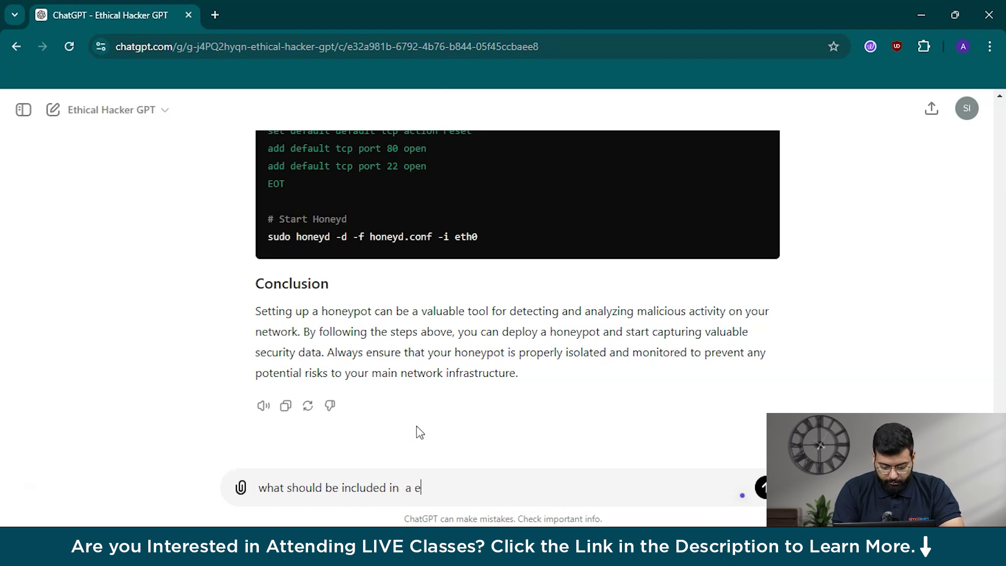
pyautogui.write('dtech company')
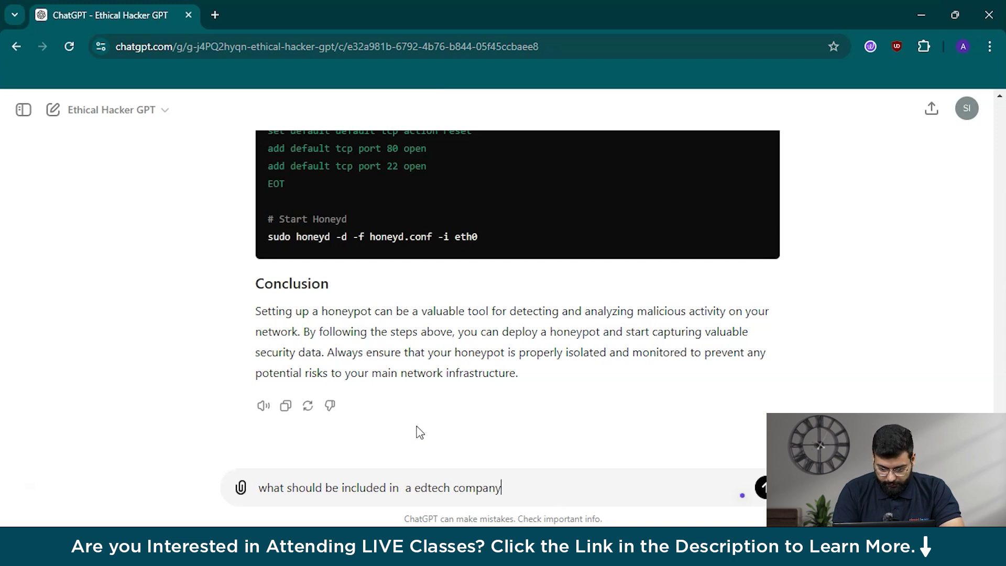
pyautogui.write('s cyb')
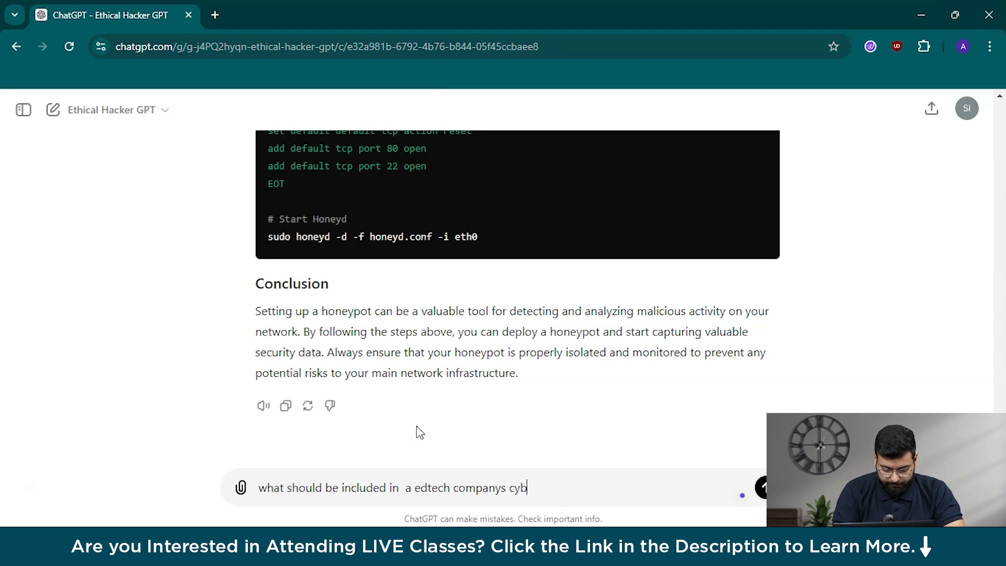
pyautogui.write('ersecuri')
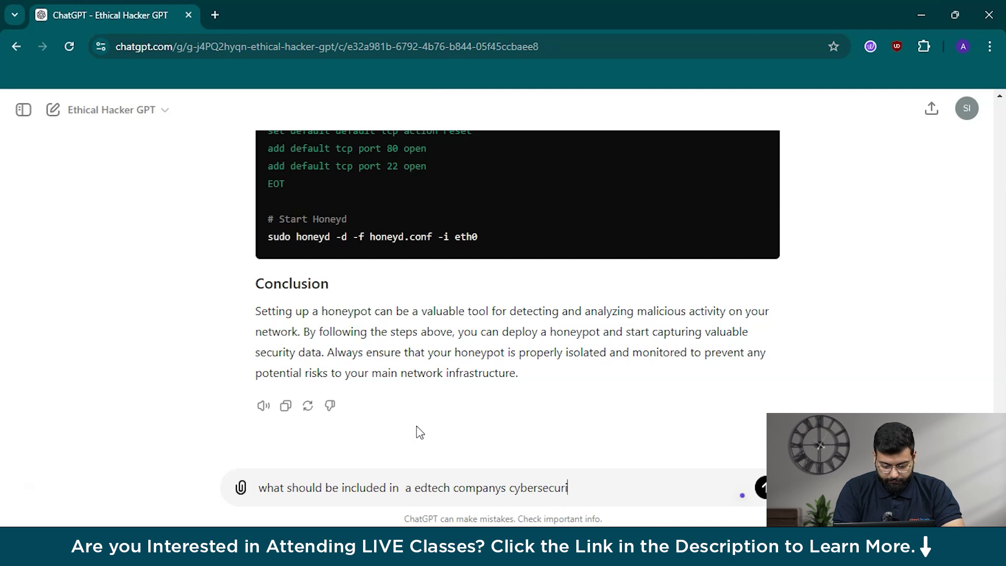
pyautogui.write('ty policy')
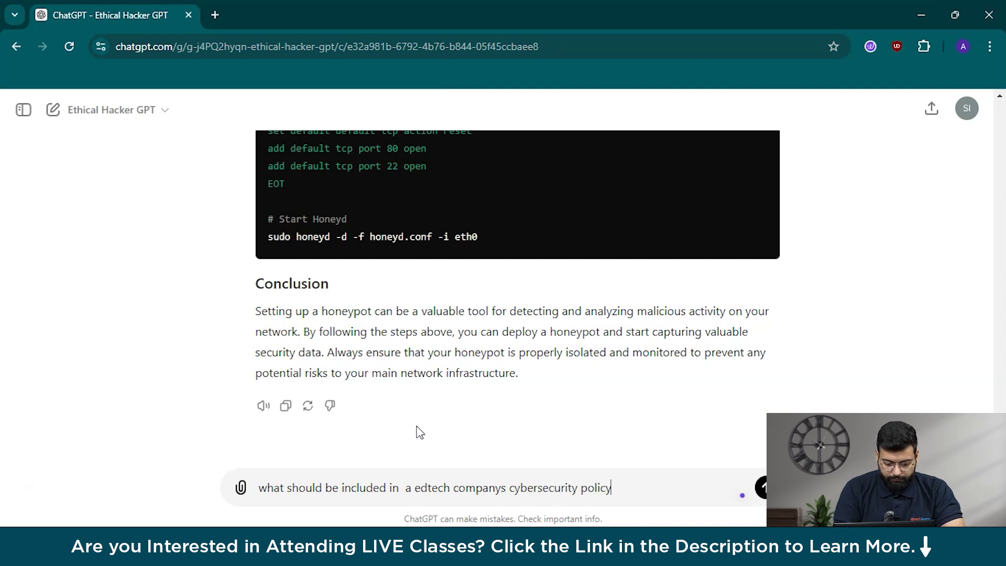
# Send the EdTech cybersecurity policy question to the Ethical Hacker GPT
pyautogui.press('Return')
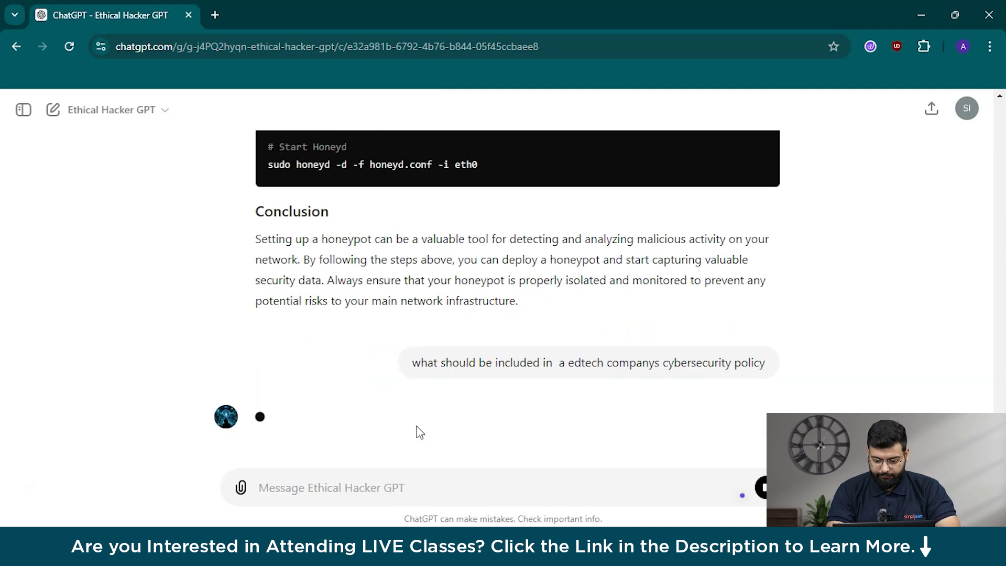
pyautogui.click(415, 292)
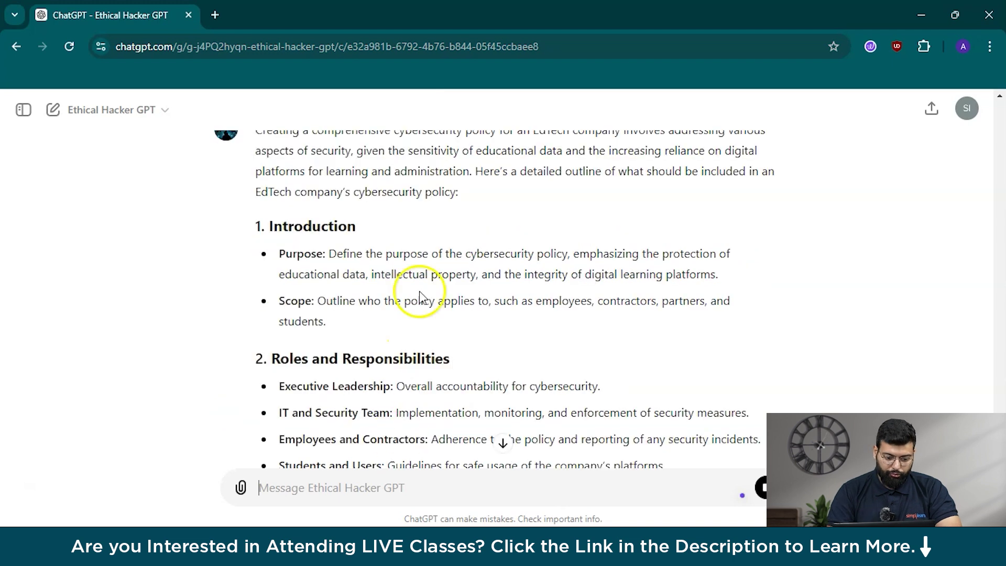
pyautogui.scroll(2, 426, 299)
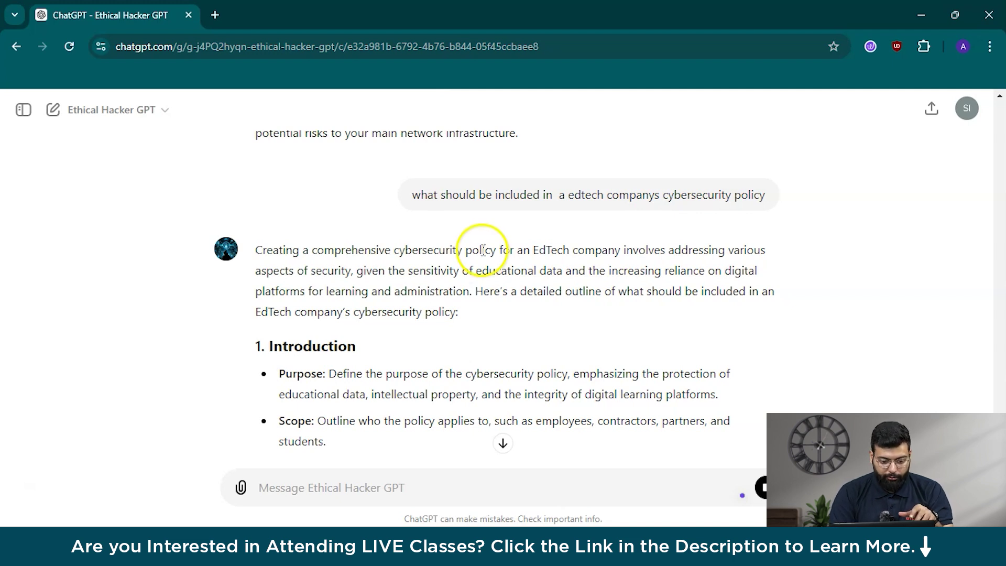
pyautogui.scroll(2, 461, 254)
# Read down the generated policy outline from Introduction to Contact Information
pyautogui.scroll(-6, 472, 315)
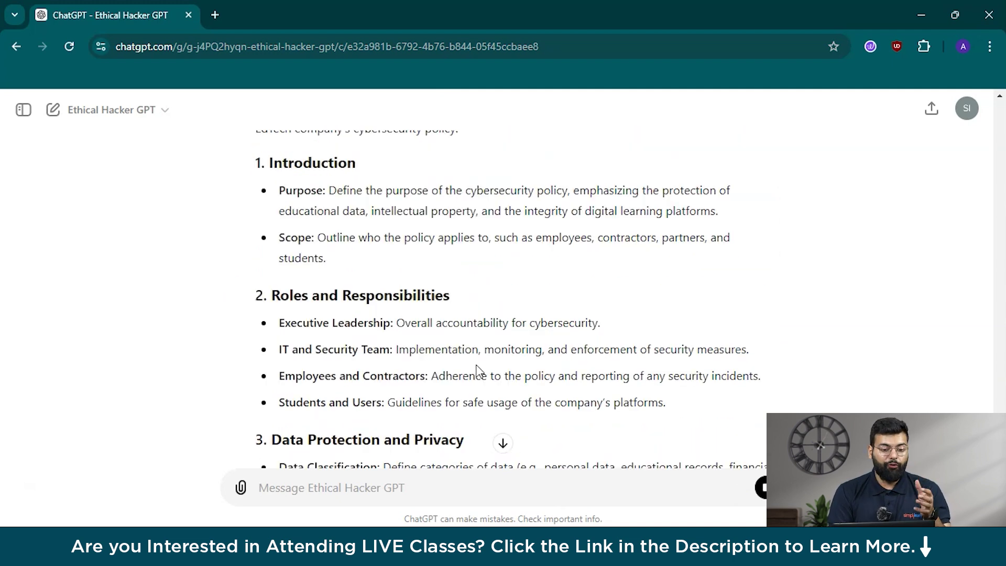
pyautogui.scroll(-2, 478, 369)
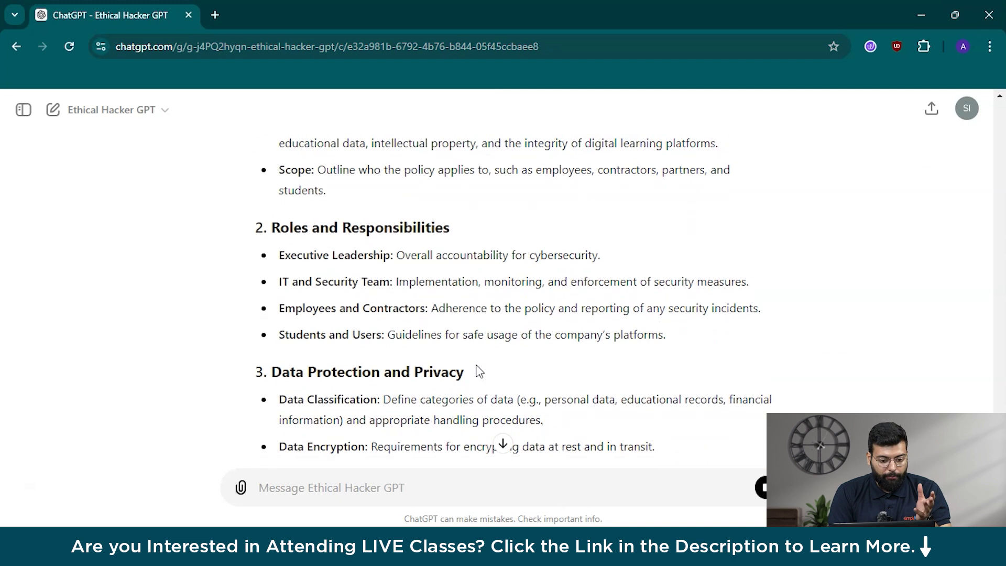
pyautogui.scroll(-2, 479, 371)
pyautogui.scroll(-5, 477, 368)
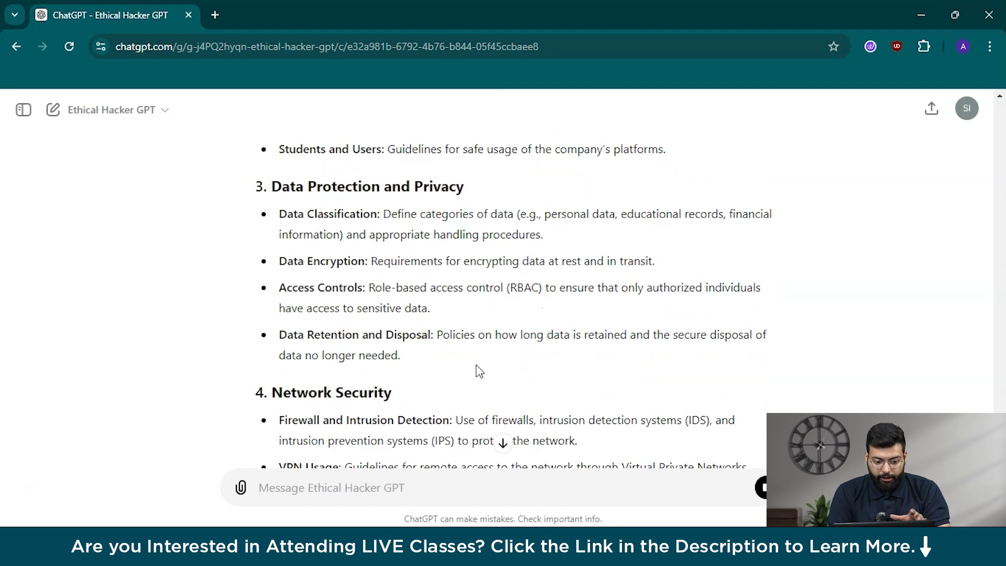
pyautogui.scroll(-5, 478, 371)
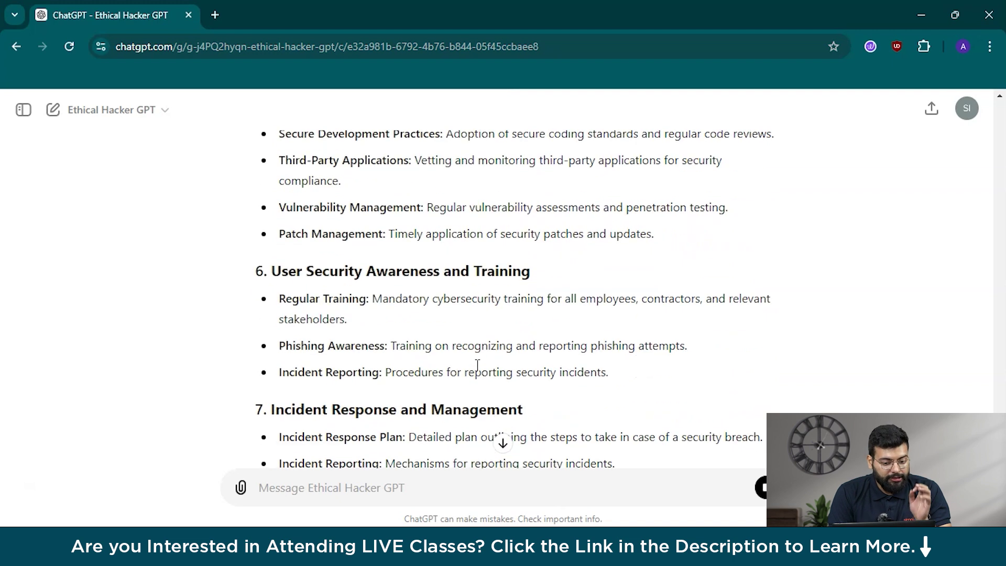
pyautogui.scroll(-3, 477, 365)
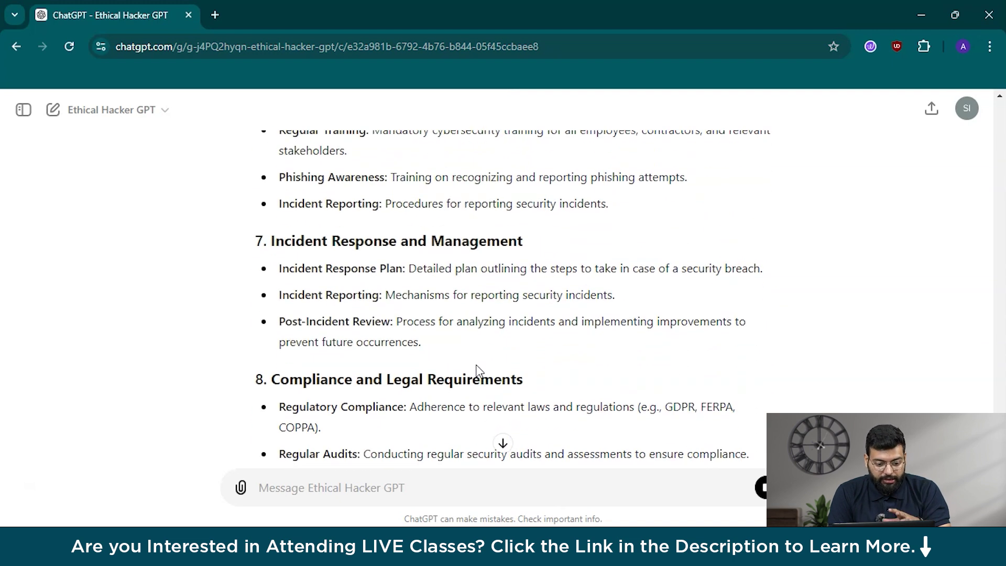
pyautogui.scroll(-2, 477, 368)
pyautogui.scroll(-2, 478, 363)
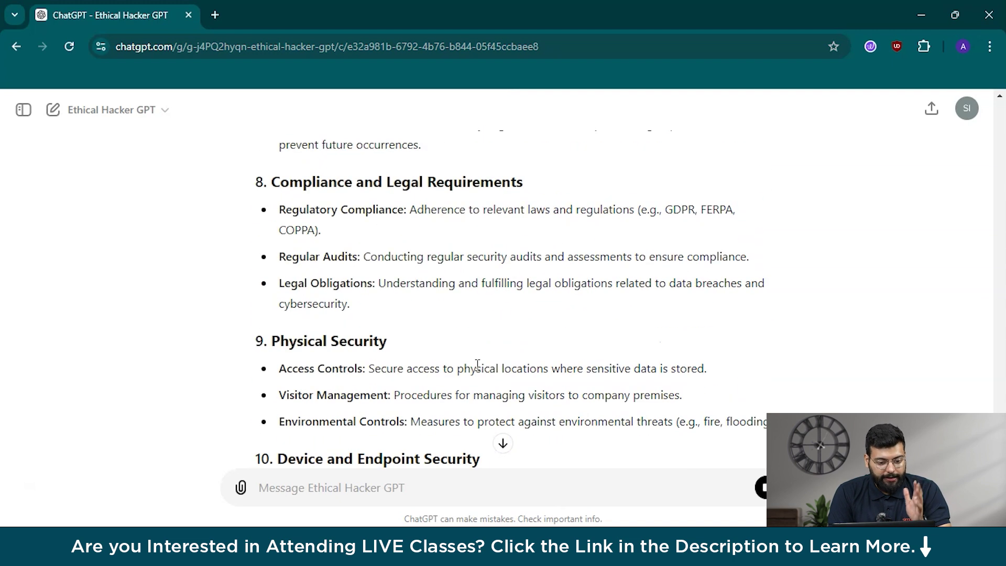
pyautogui.scroll(-5, 477, 366)
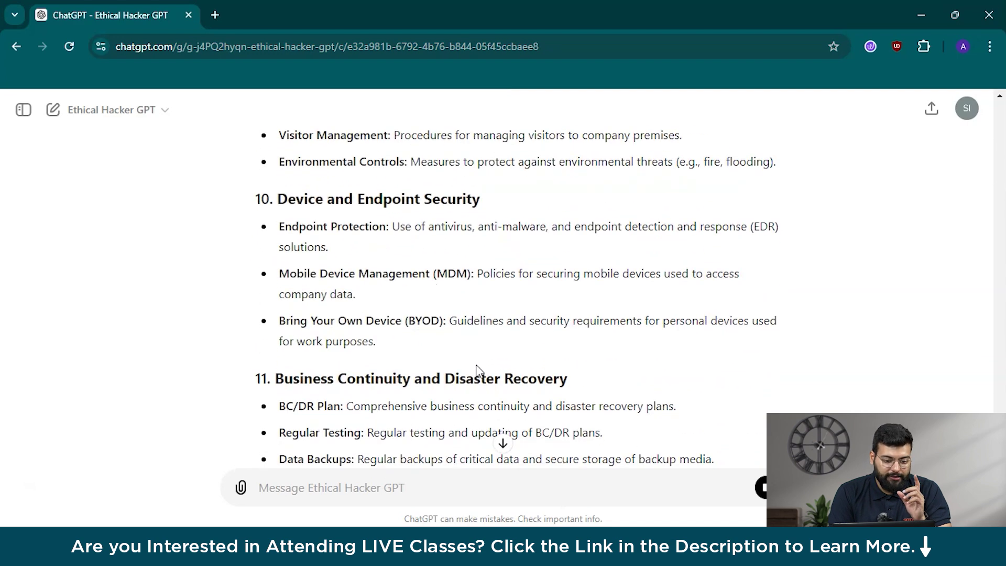
pyautogui.scroll(-7, 477, 369)
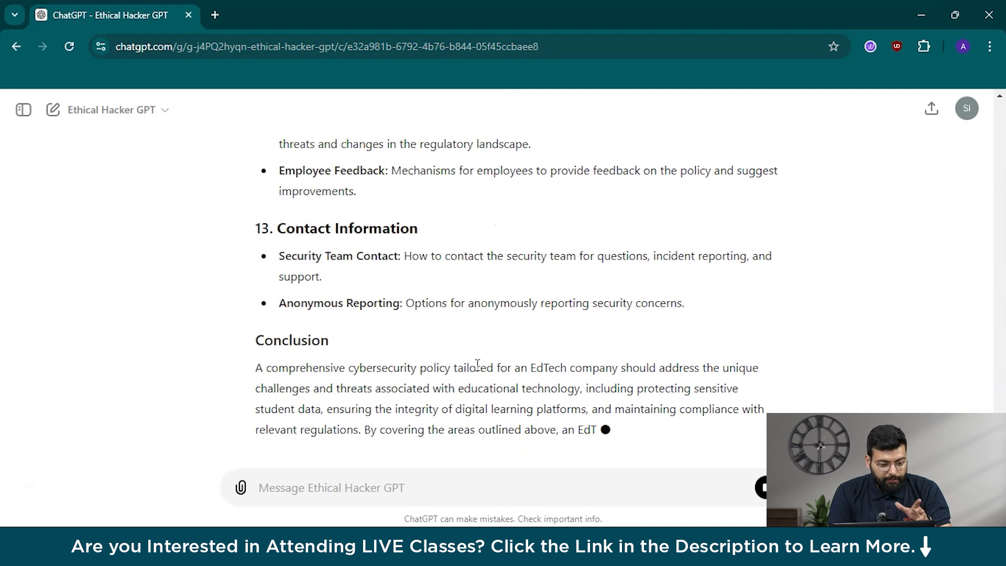
# Scroll back over the thirteen-section outline to review its sections again
pyautogui.click(430, 305)
pyautogui.scroll(20, 430, 305)
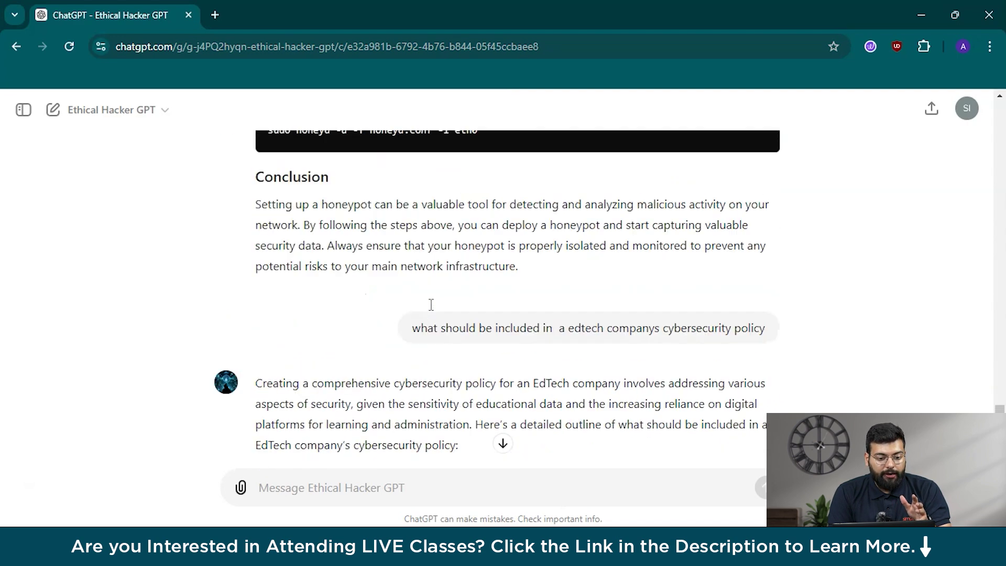
pyautogui.scroll(-6, 431, 305)
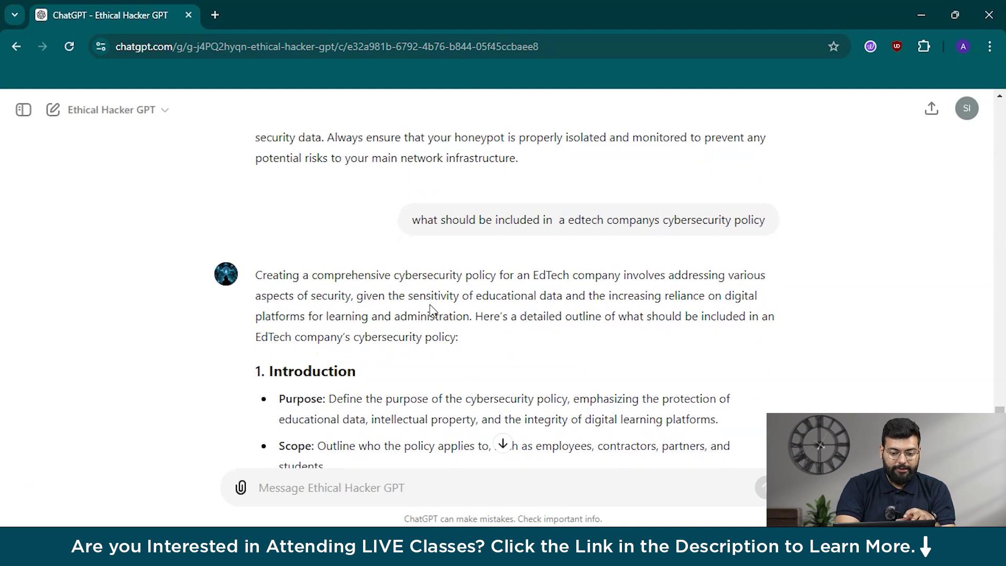
pyautogui.click(348, 372)
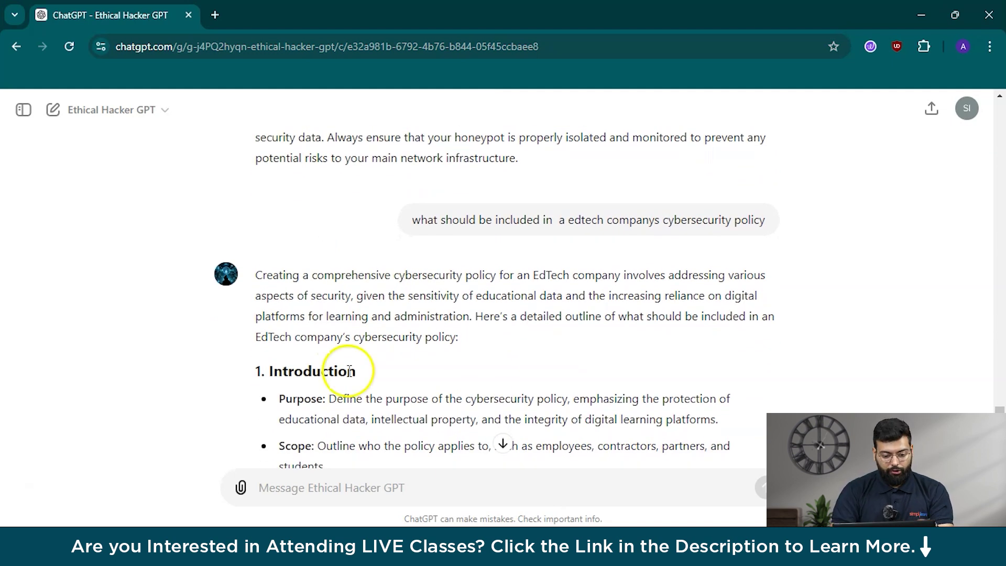
pyautogui.scroll(-3, 341, 389)
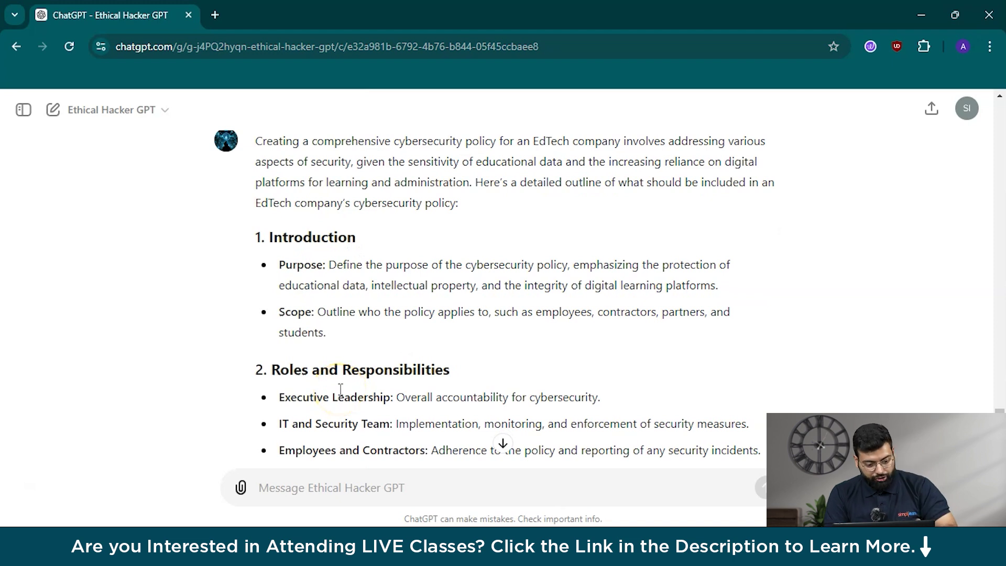
pyautogui.scroll(-2, 340, 389)
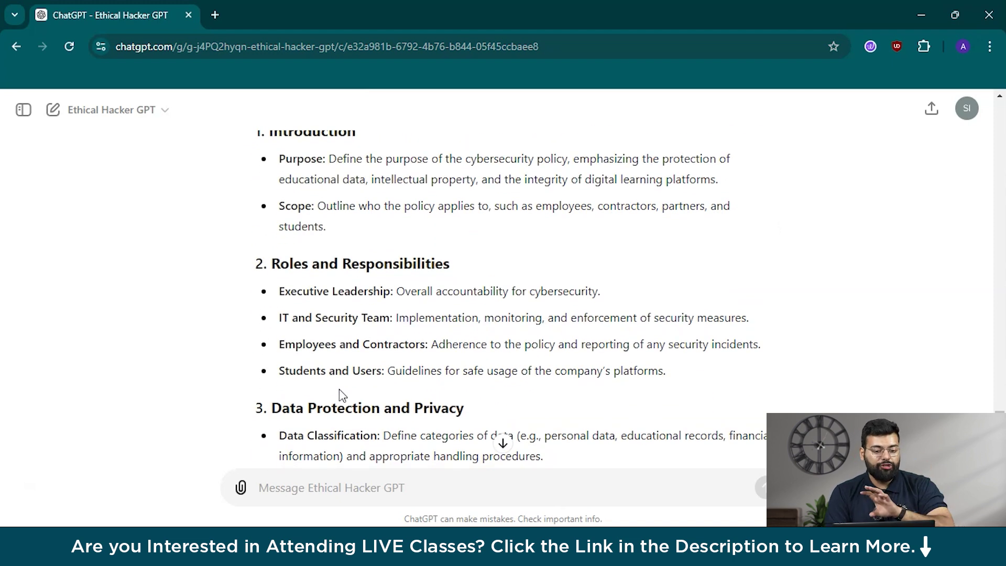
pyautogui.scroll(-1, 341, 396)
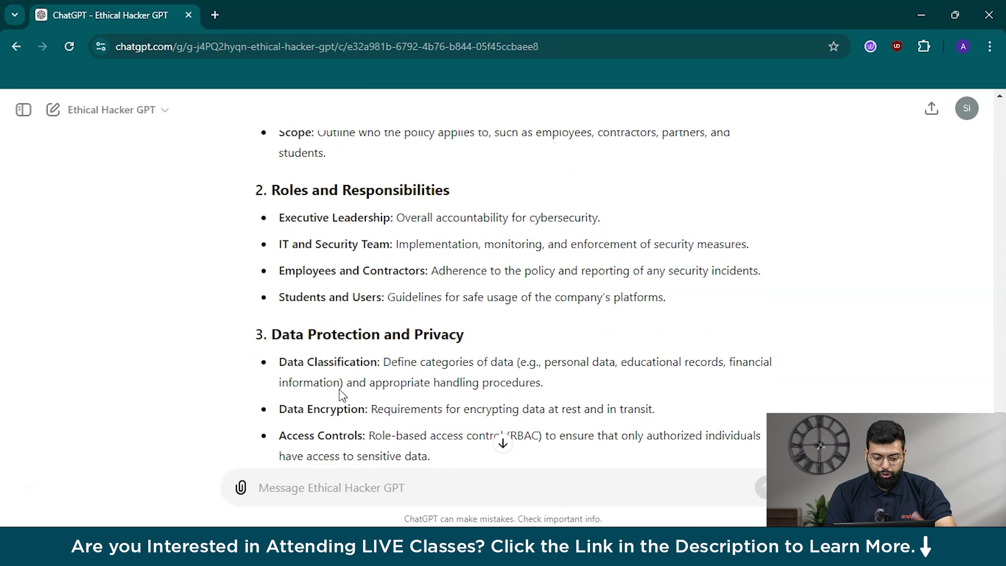